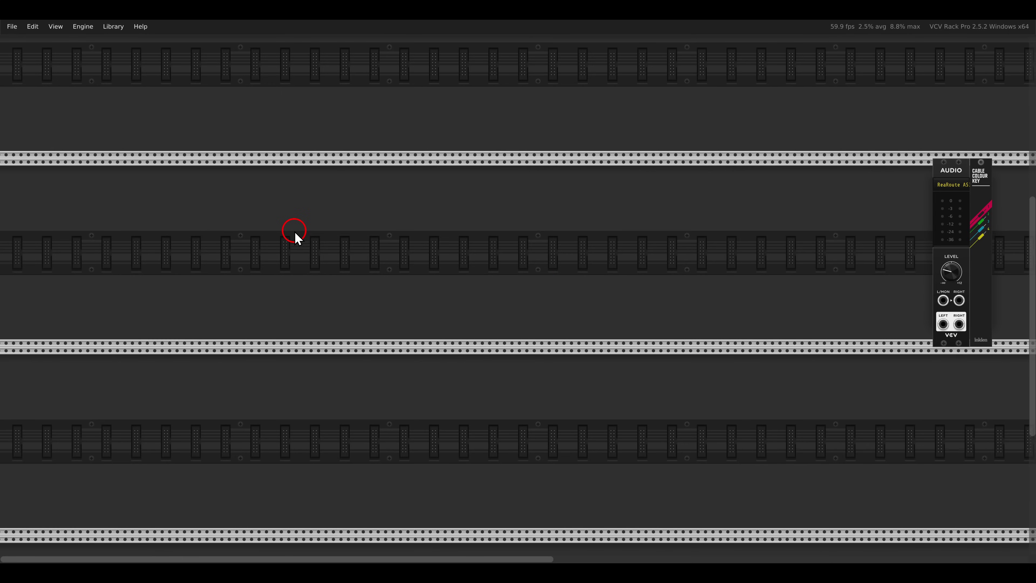
Switch to the Moog Labyrinth reference image and examine its VCO frequency, mod-to-VCO FM amount and mod VCO frequency controls.
key("alt+Tab")
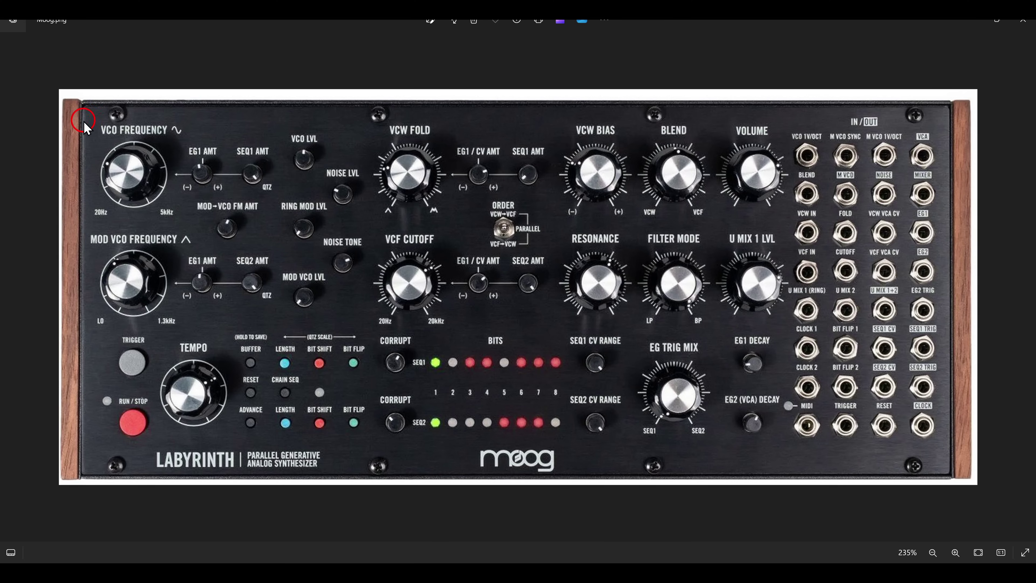
left_click_drag(82, 118, 188, 229)
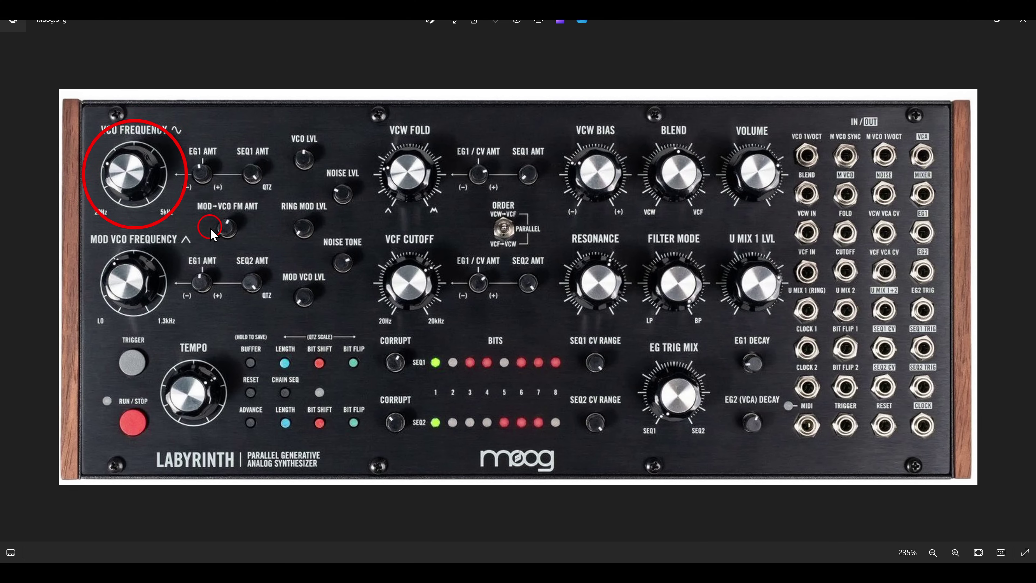
left_click_drag(188, 192, 259, 247)
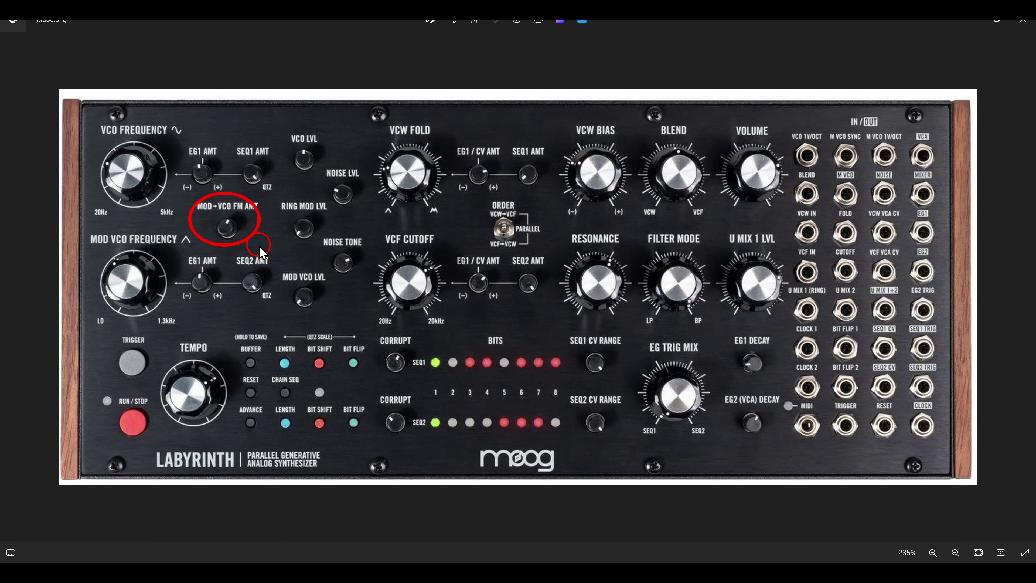
left_click_drag(73, 220, 181, 327)
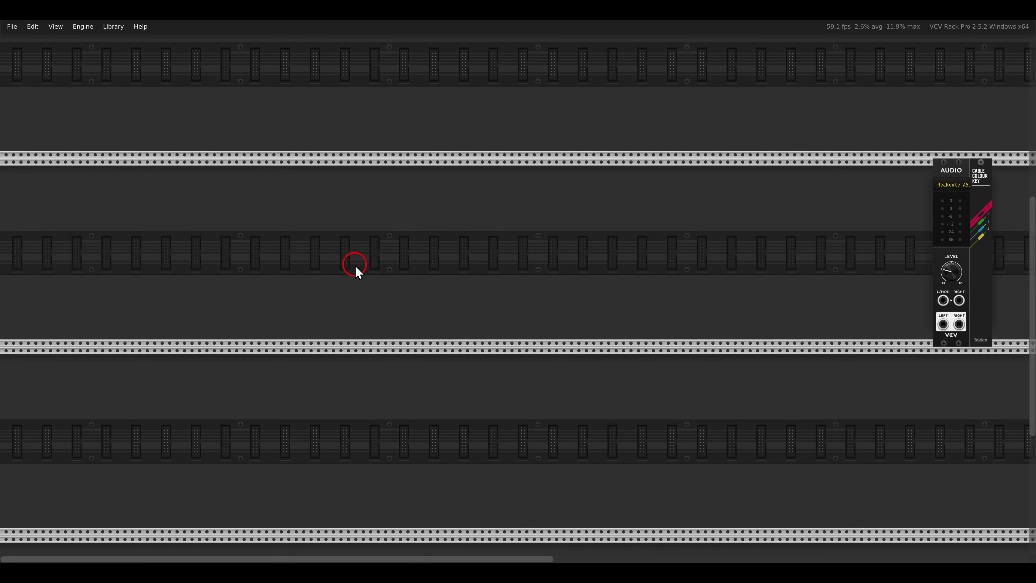
Add a Wavetable VCO module to the rack in VCV Rack and set its FM mode to through-zero linear.
right_click(354, 266)
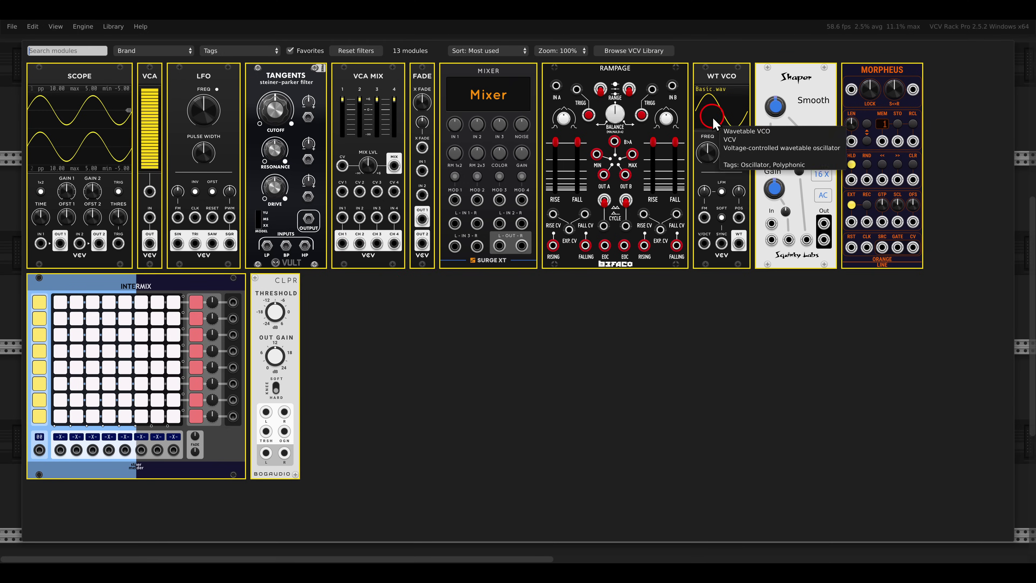
left_click_drag(712, 153, 455, 257)
scroll(490, 240, "up", 3)
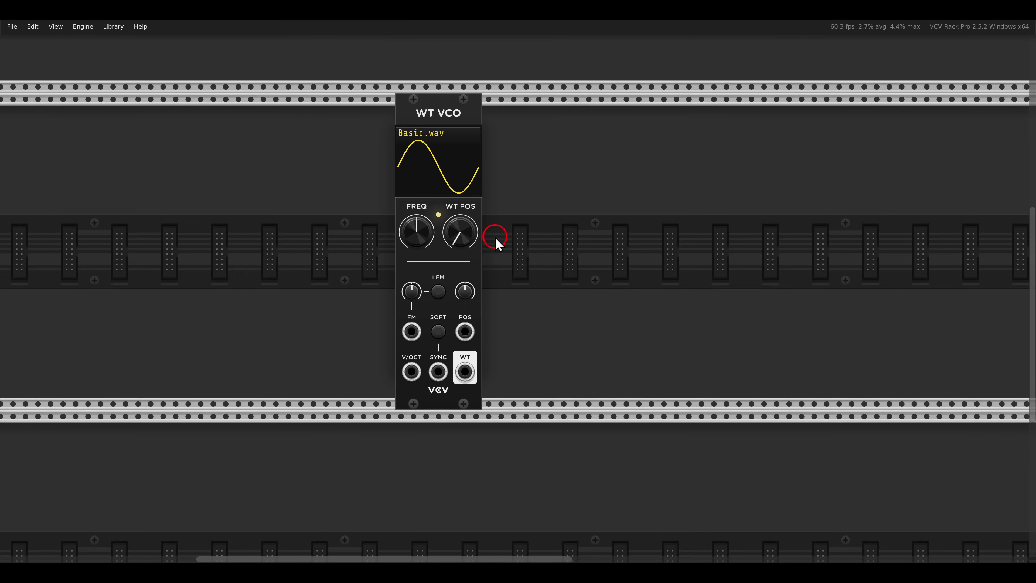
scroll(462, 192, "down", 2)
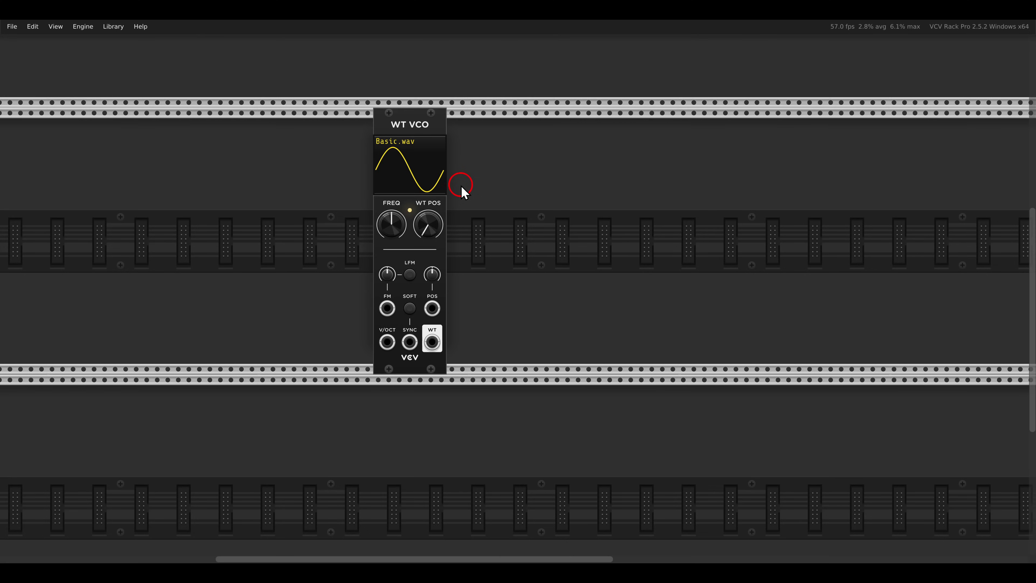
left_click_drag(462, 192, 532, 192)
left_click_drag(499, 128, 439, 130)
scroll(400, 273, "up", 2)
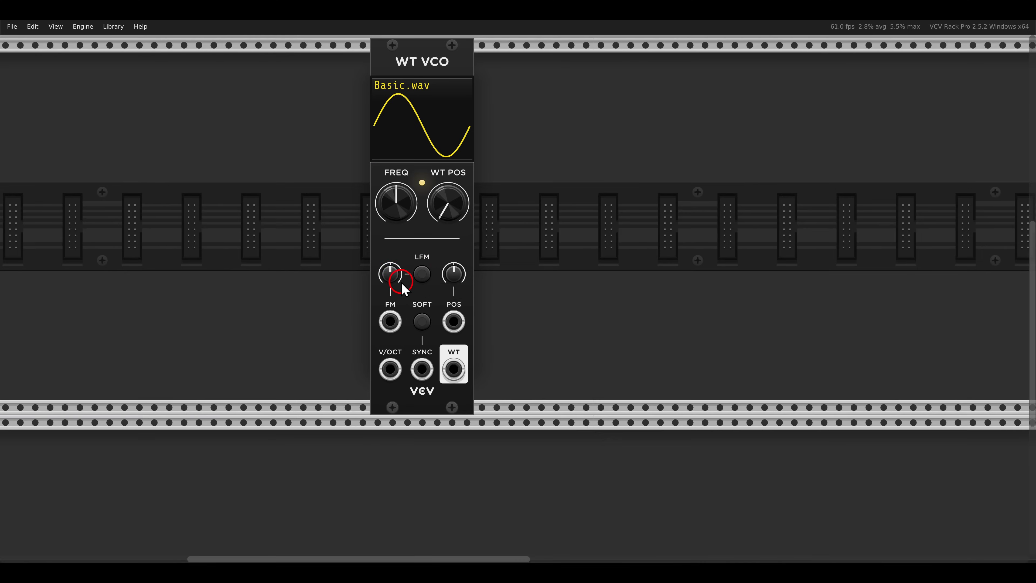
left_click(424, 274)
left_click(424, 279)
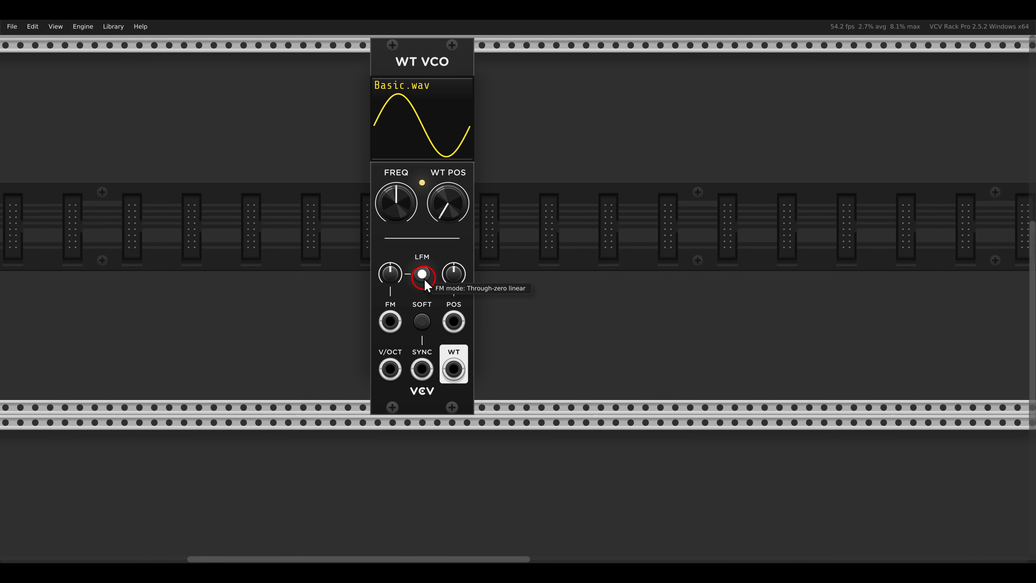
Add a VCV LFO module to the rack a small gap after the WT VCO.
scroll(478, 249, "down", 2)
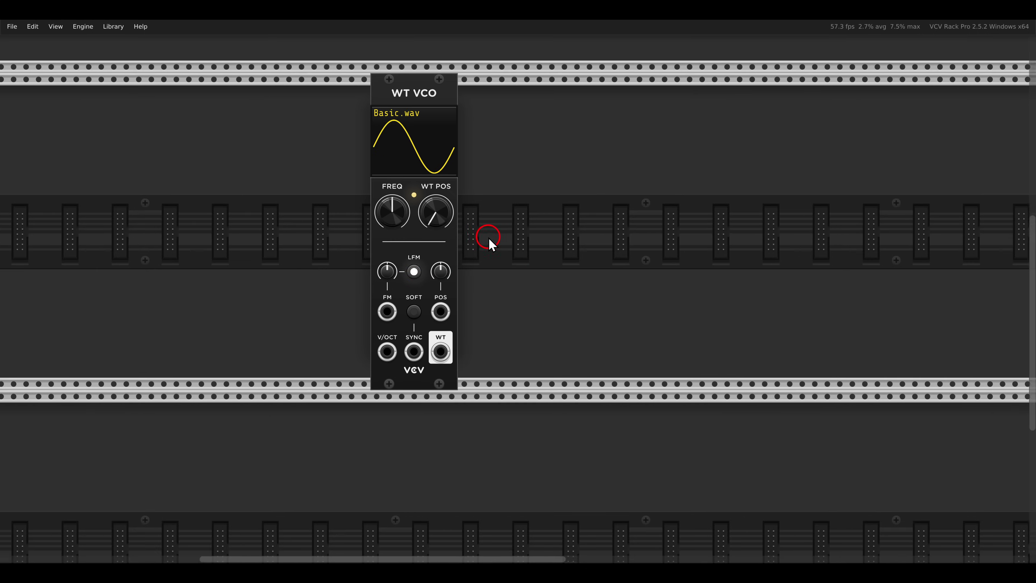
right_click(486, 239)
left_click_drag(231, 97, 522, 146)
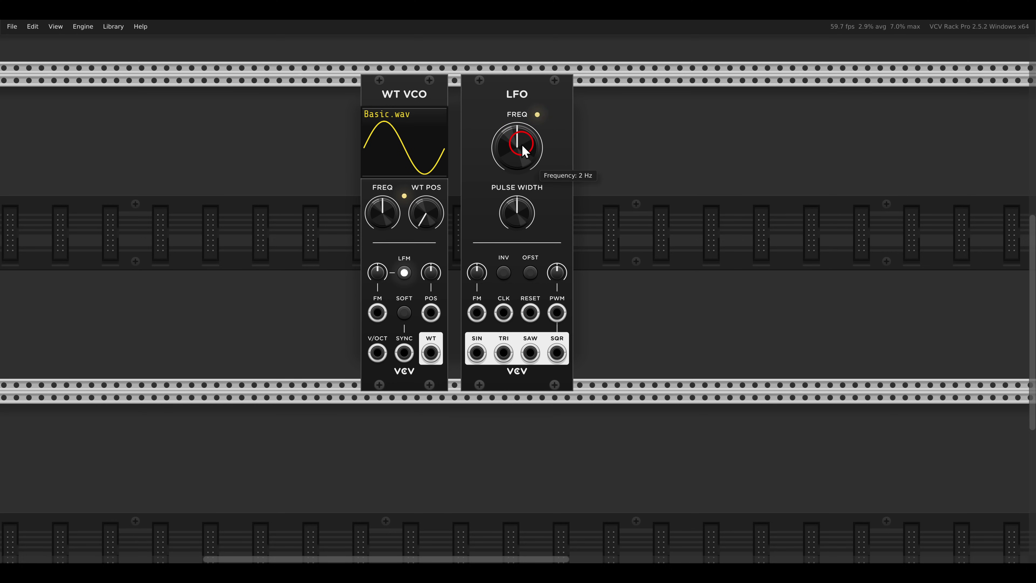
mouse_move(519, 144)
left_mouse_down()
mouse_move(533, 216)
mouse_move(507, 132)
left_mouse_up()
left_click_drag(500, 97, 500, 74)
Switch to the Labyrinth reference image and examine the VCO, mod VCO, noise, noise tone and ring mod level controls.
key("alt+Tab")
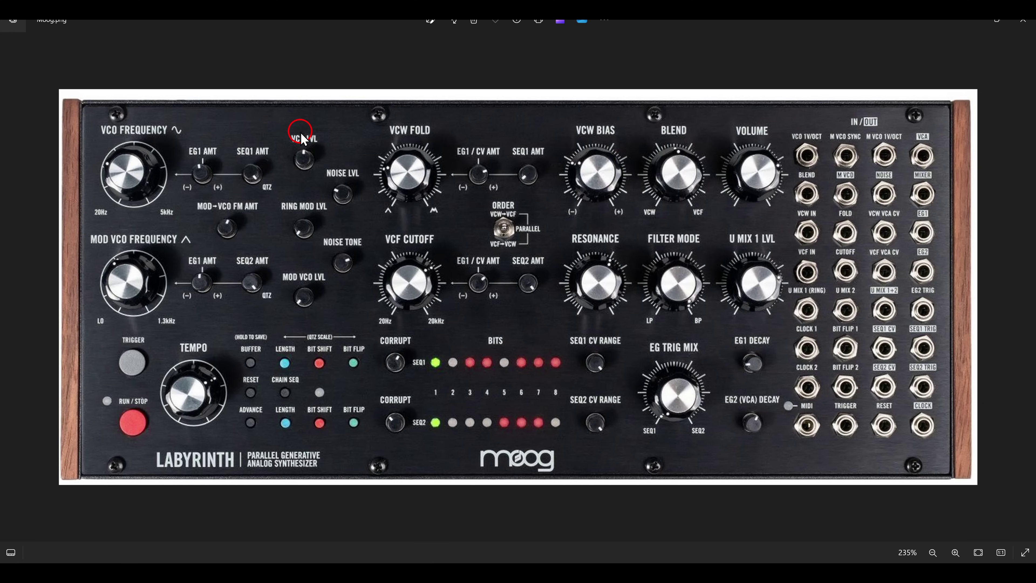
left_click(327, 180)
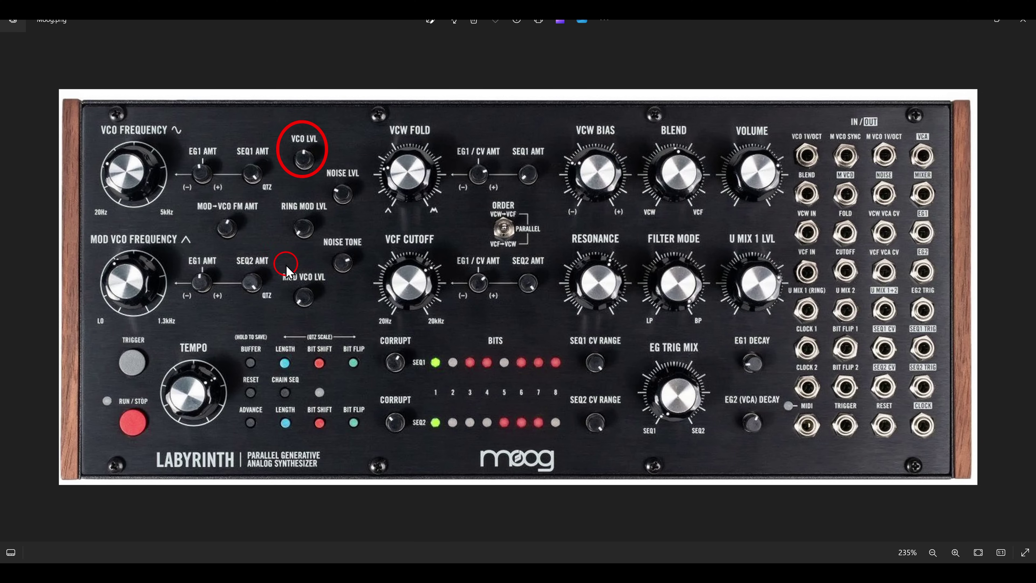
left_click_drag(290, 281, 334, 314)
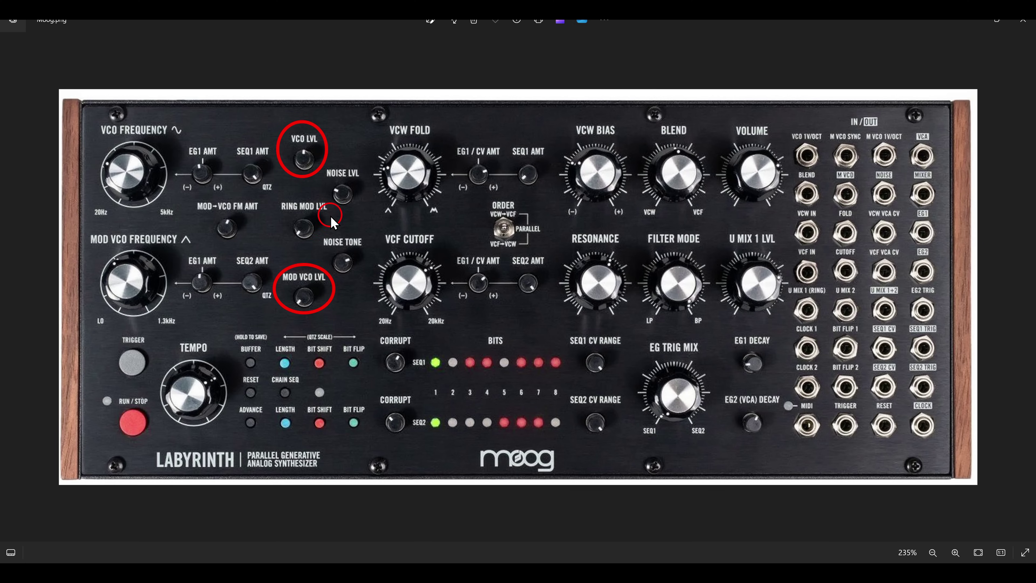
mouse_move(319, 160)
left_mouse_down()
mouse_move(365, 212)
mouse_move(347, 262)
mouse_move(374, 288)
left_mouse_up()
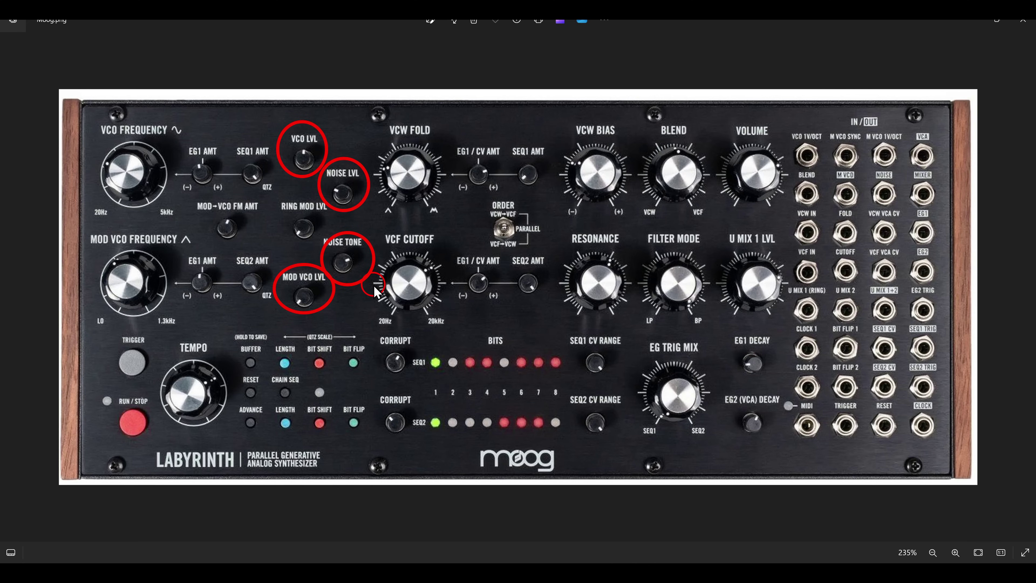
key("e")
left_click_drag(274, 193, 335, 245)
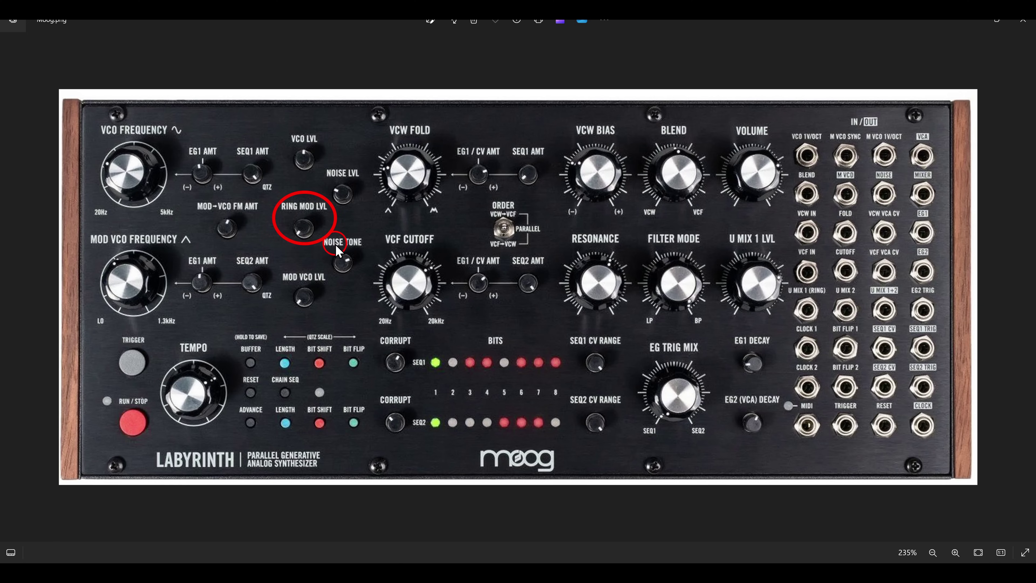
key("e")
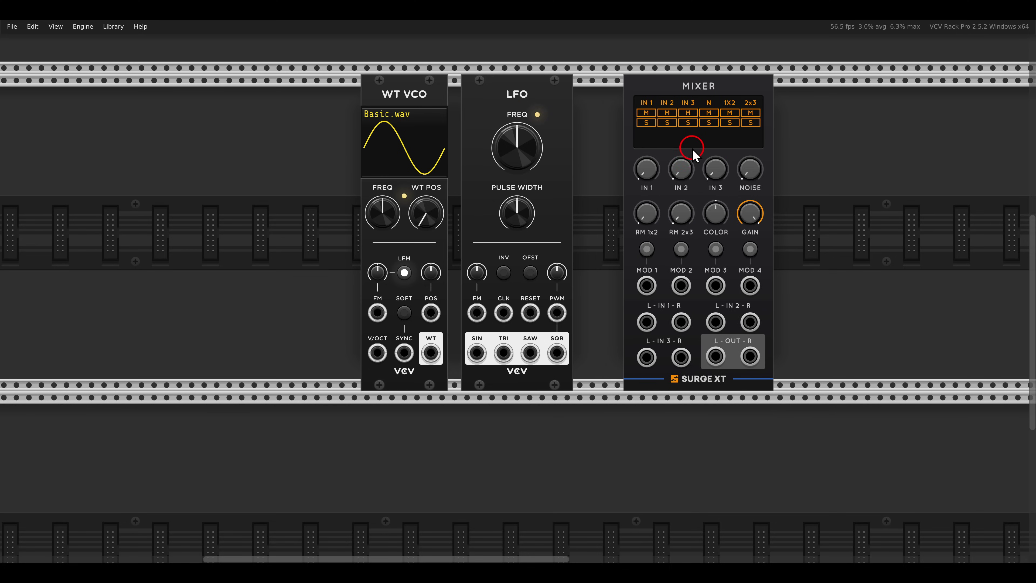
Patch the WT VCO output to the mixer's left input 1 and the LFO triangle output to its left input 2.
scroll(652, 160, "right", 3)
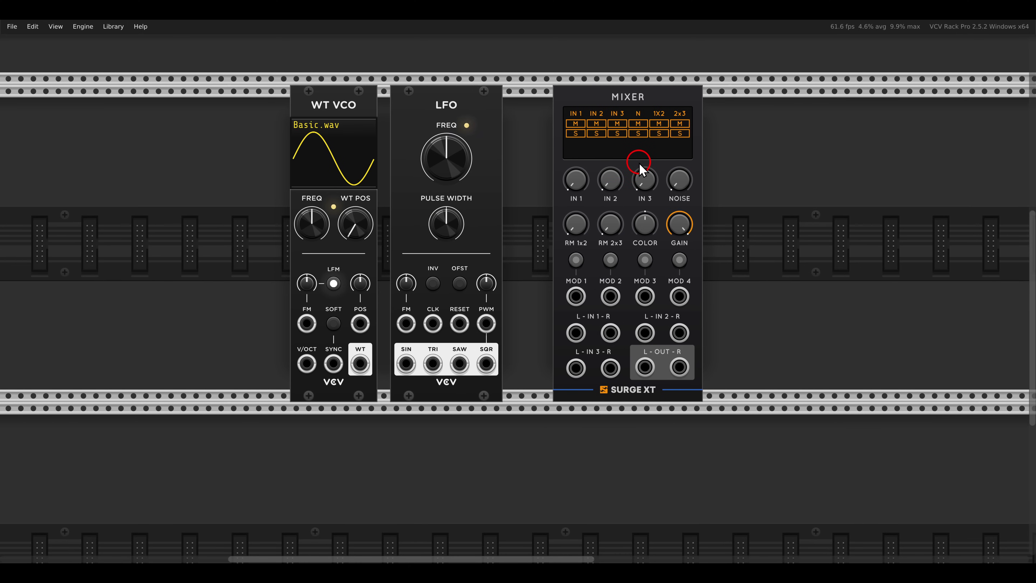
left_click_drag(360, 364, 576, 332)
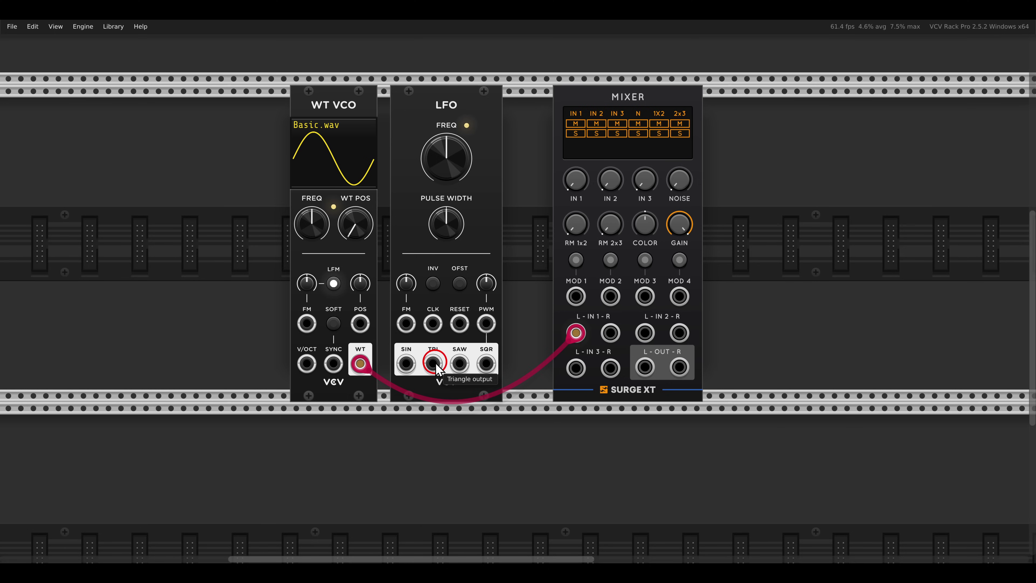
left_click_drag(435, 364, 645, 333)
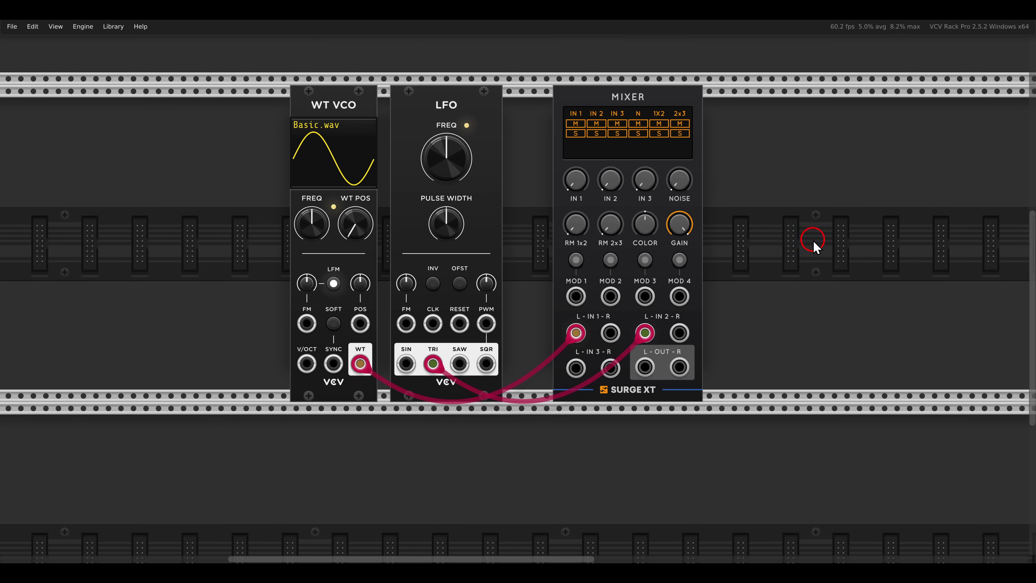
Move the mixer closer to the LFO, add a Bogaudio CLPR beside it, and patch the mixer's left output to the CLPR's left input.
left_click_drag(677, 102, 652, 104)
right_click(689, 131)
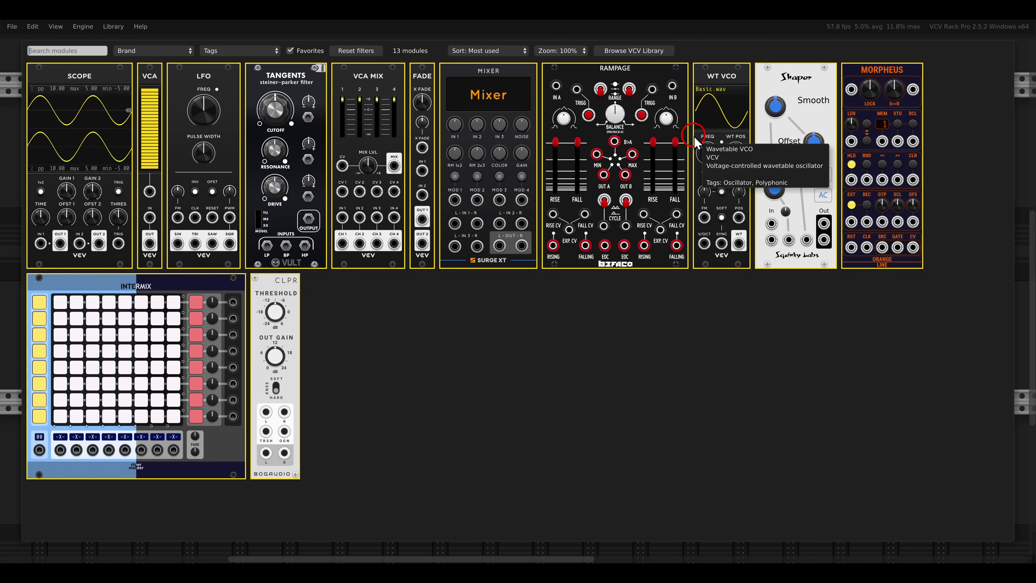
left_click(256, 322)
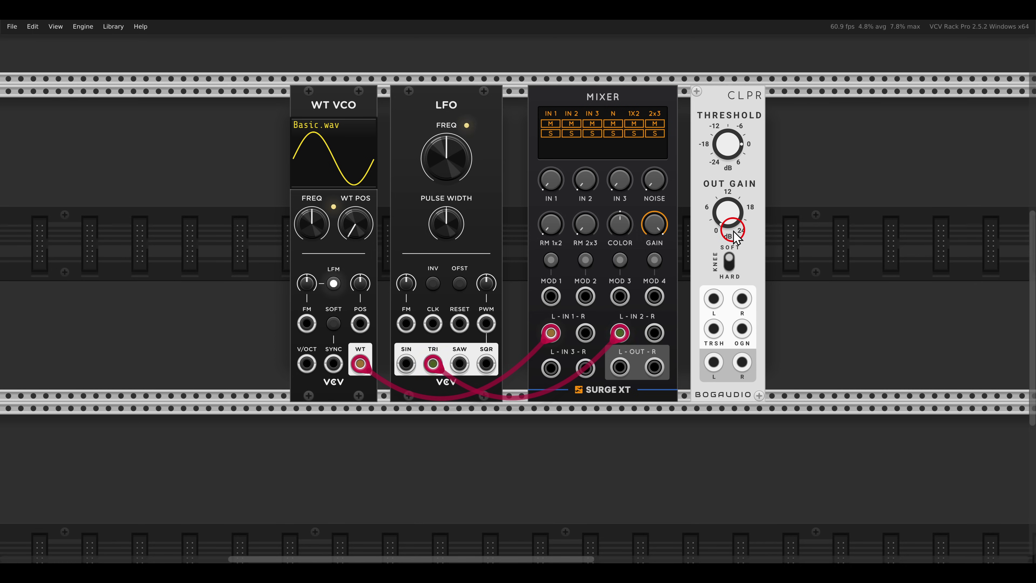
scroll(734, 237, "right", 5)
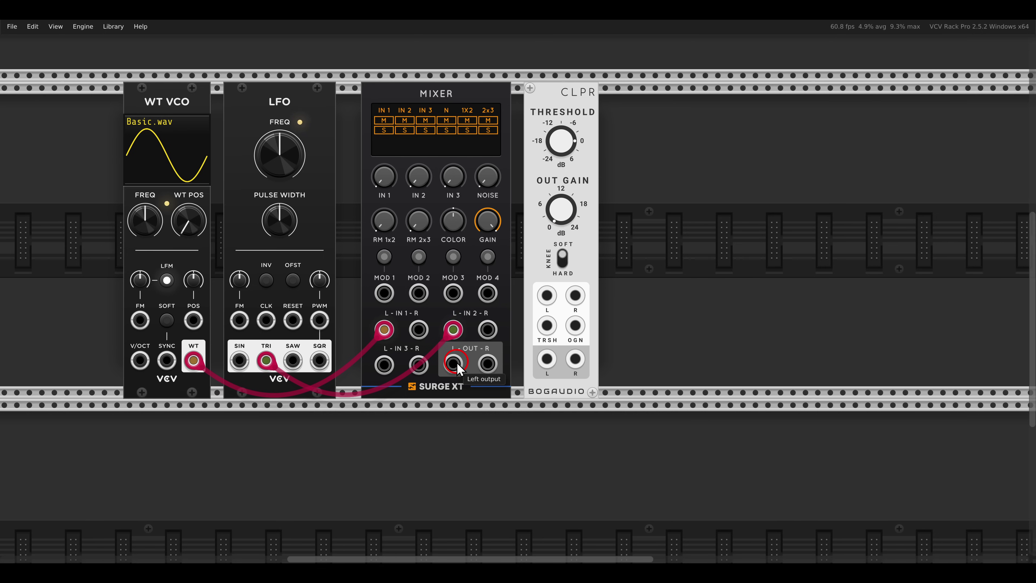
left_click_drag(458, 369, 547, 297)
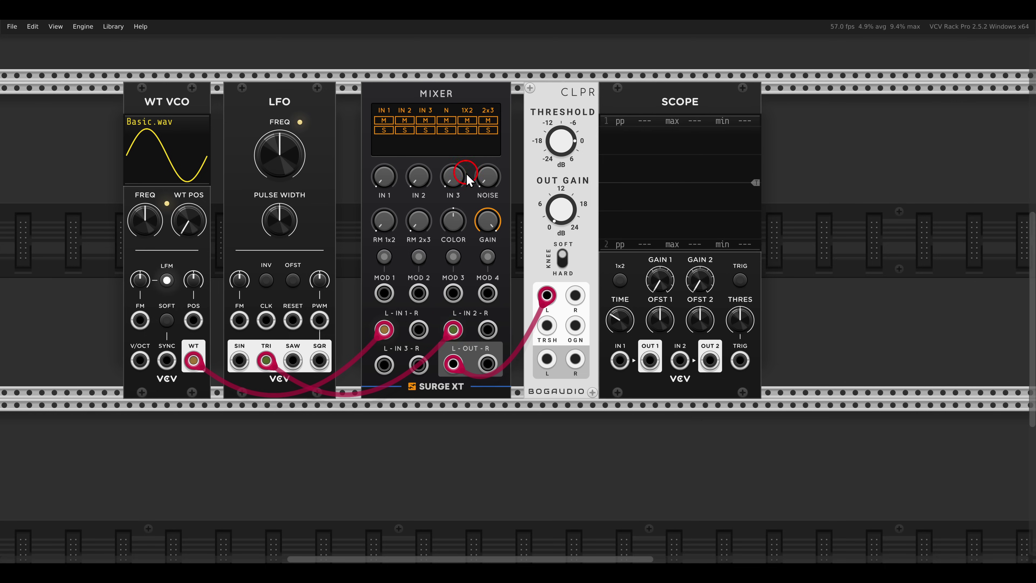
left_click(691, 203)
left_click_drag(547, 359, 632, 360)
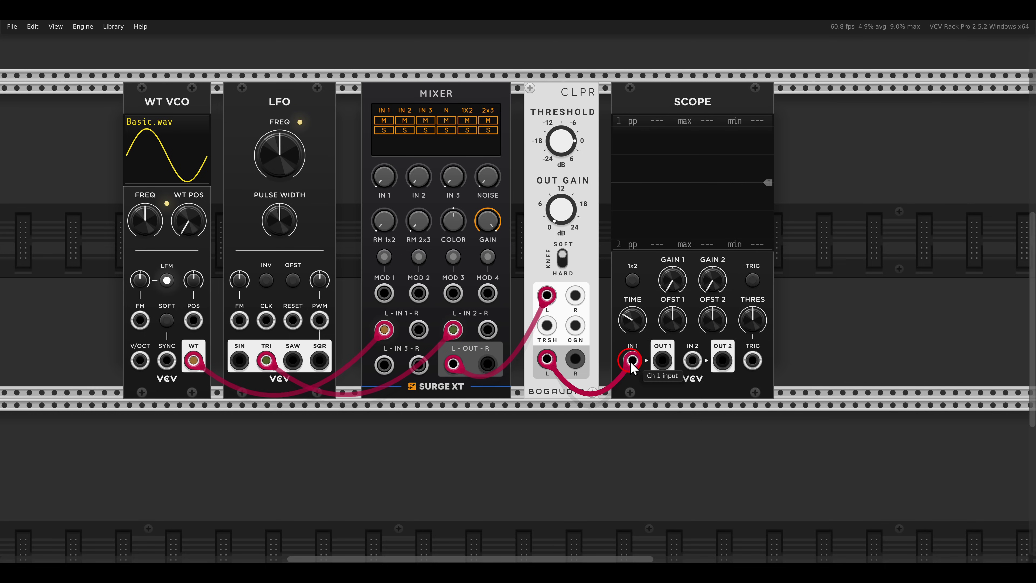
Raise the mixer's input 1 level to maximum, and adjust the Scope's time setting with its trigger enabled.
left_click_drag(385, 176, 383, 82)
left_click_drag(632, 322, 608, 234)
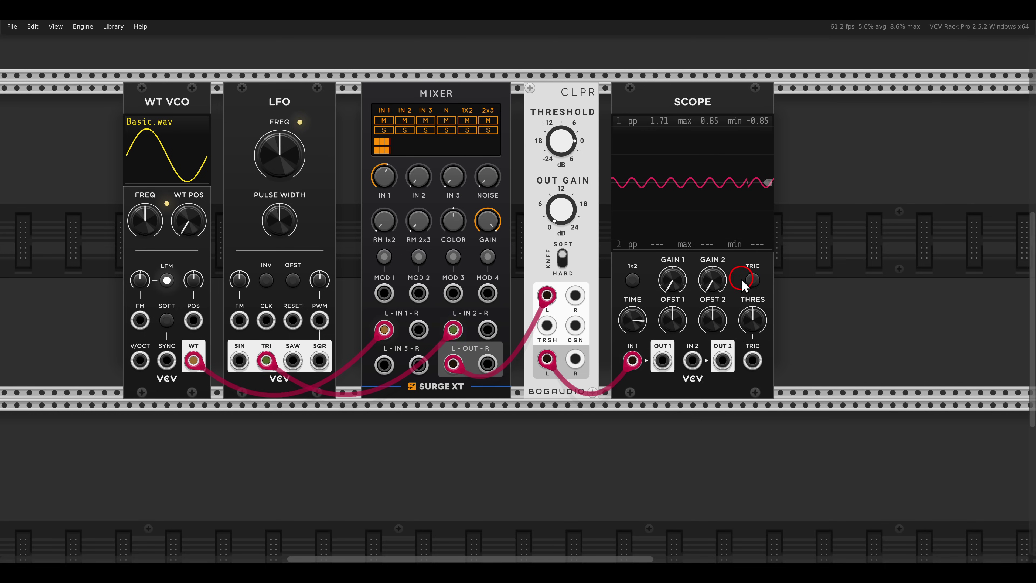
left_click(752, 280)
left_click_drag(379, 182, 344, 93)
scroll(673, 147, "up", 5)
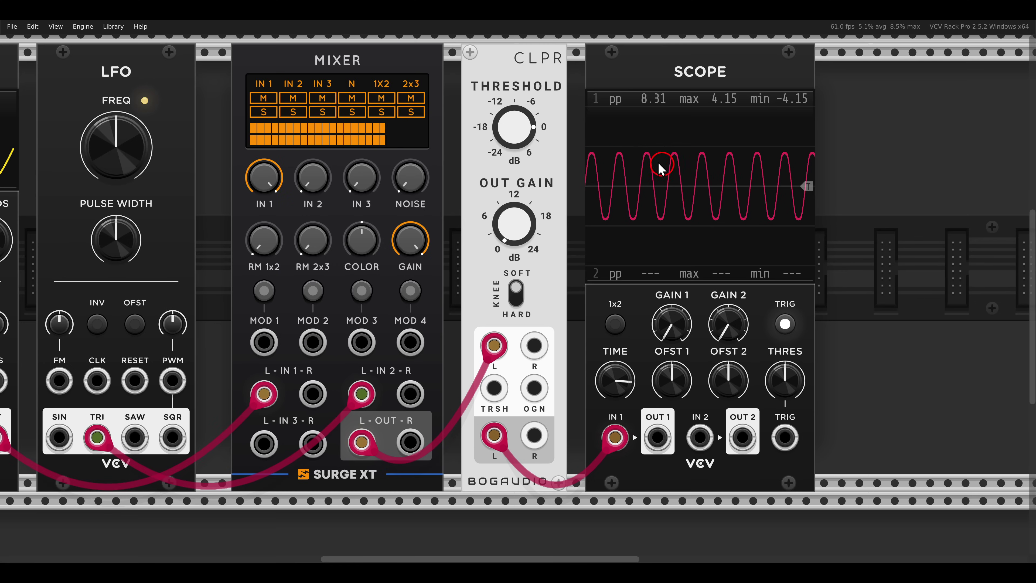
left_click(672, 150)
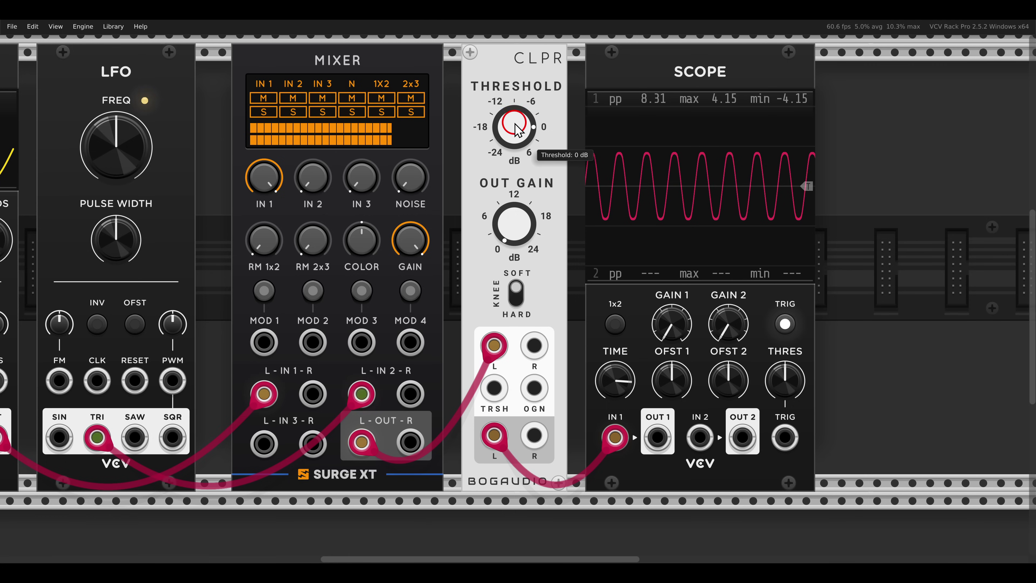
Lower the CLPR threshold slightly below 0 dB and test it by sweeping the mixer's input 1 level up and back to minimum.
left_click_drag(283, 178, 286, 228)
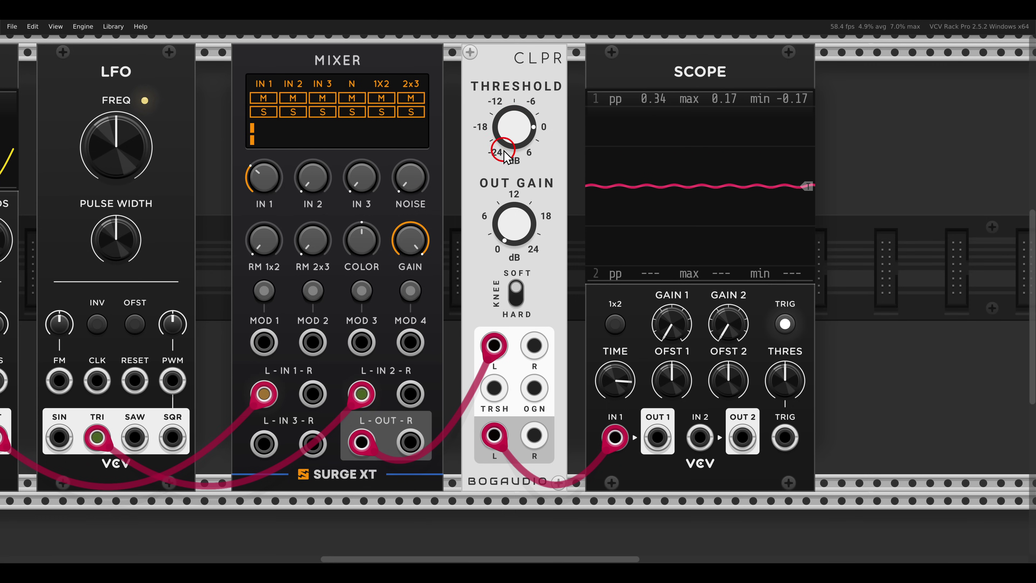
left_click_drag(513, 130, 516, 143)
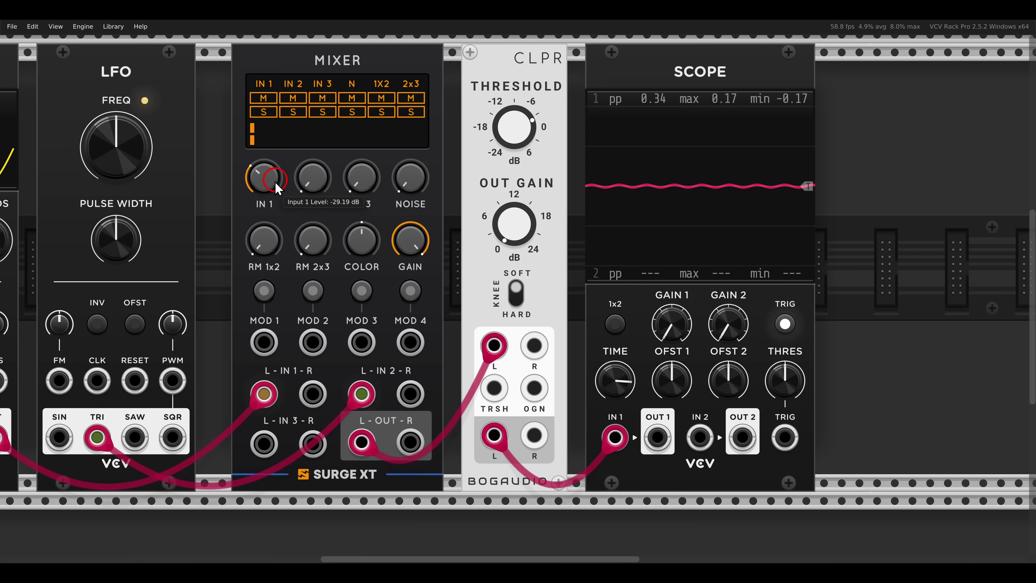
left_click_drag(266, 173, 224, 86)
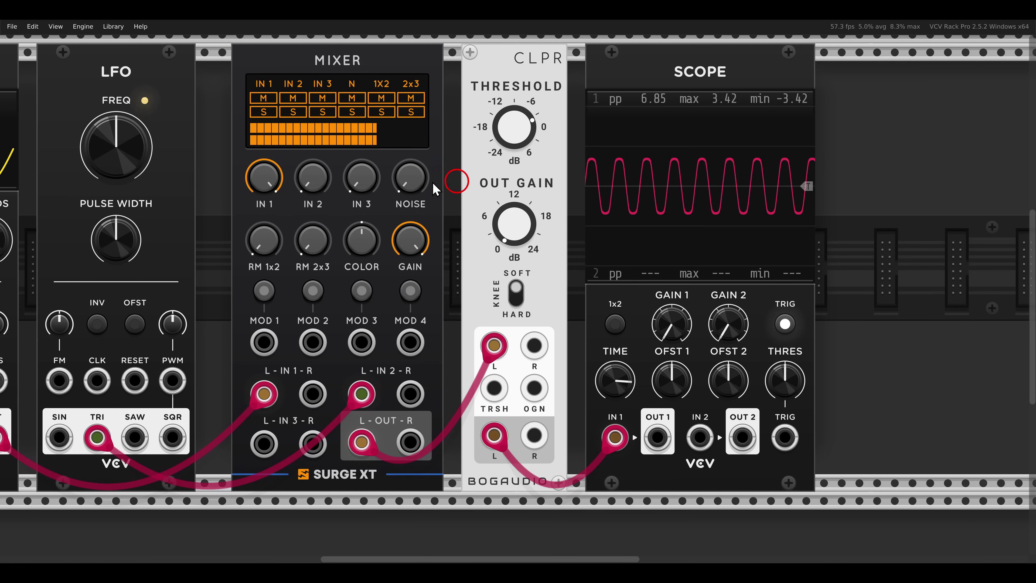
mouse_move(276, 179)
left_click_drag(270, 178, 329, 368)
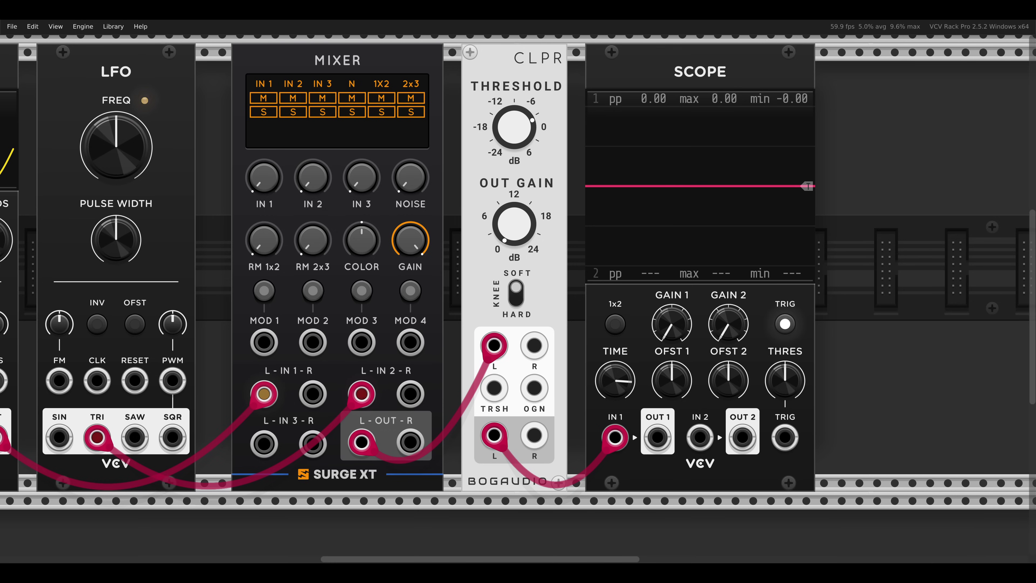
Add a Squinky Labs Shaper module after the Scope and set its shape to Folder II.
scroll(848, 262, "down", 5)
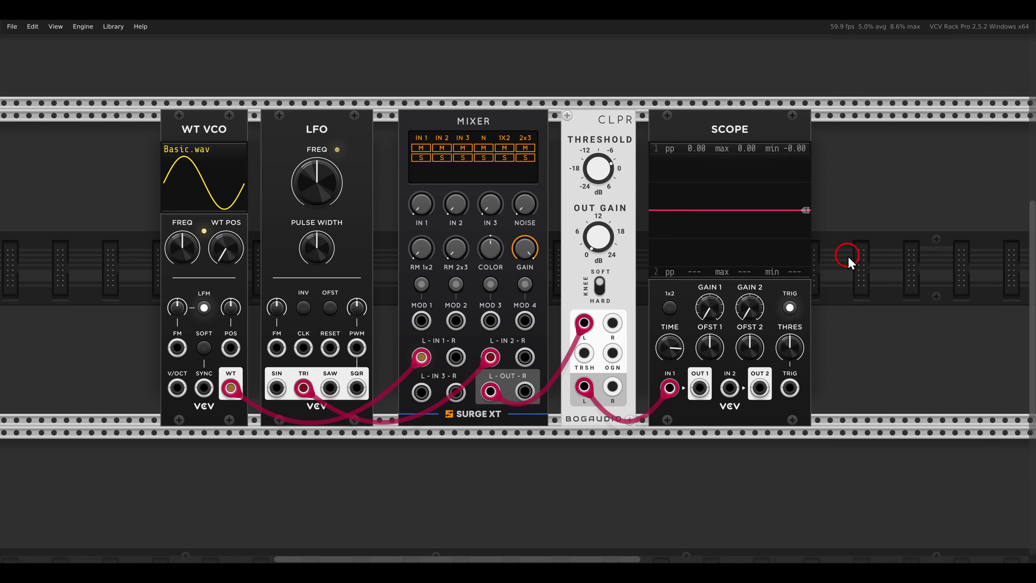
right_click(682, 222)
left_click_drag(775, 204, 705, 156)
scroll(532, 155, "up", 3)
left_click_drag(532, 155, 752, 148)
left_click_drag(657, 109, 881, 108)
left_click(601, 192)
scroll(601, 192, "left", 5)
mouse_move(638, 237)
left_mouse_down()
mouse_move(616, 245)
mouse_move(685, 270)
mouse_move(669, 239)
left_mouse_up()
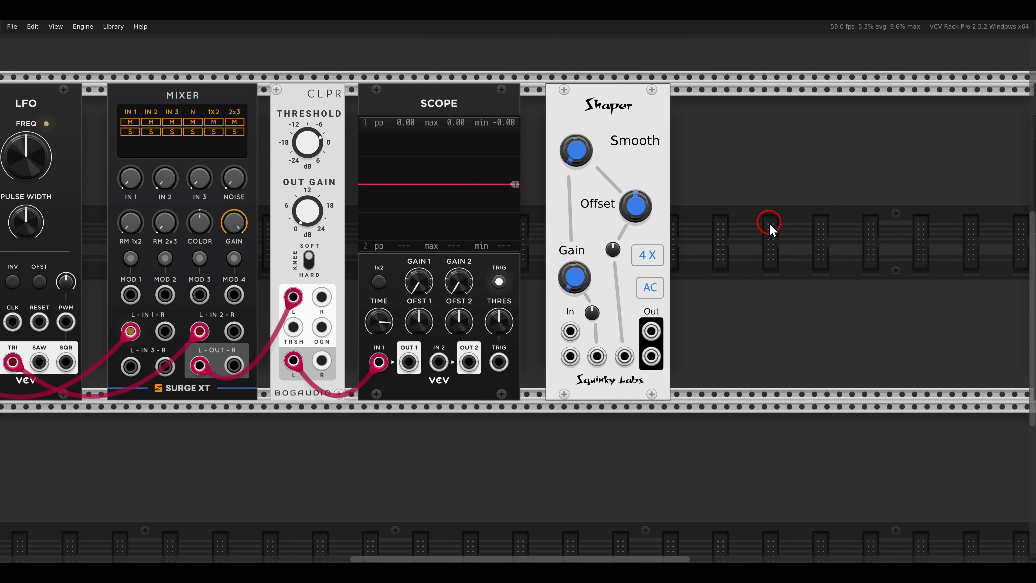
left_click_drag(575, 150, 565, 118)
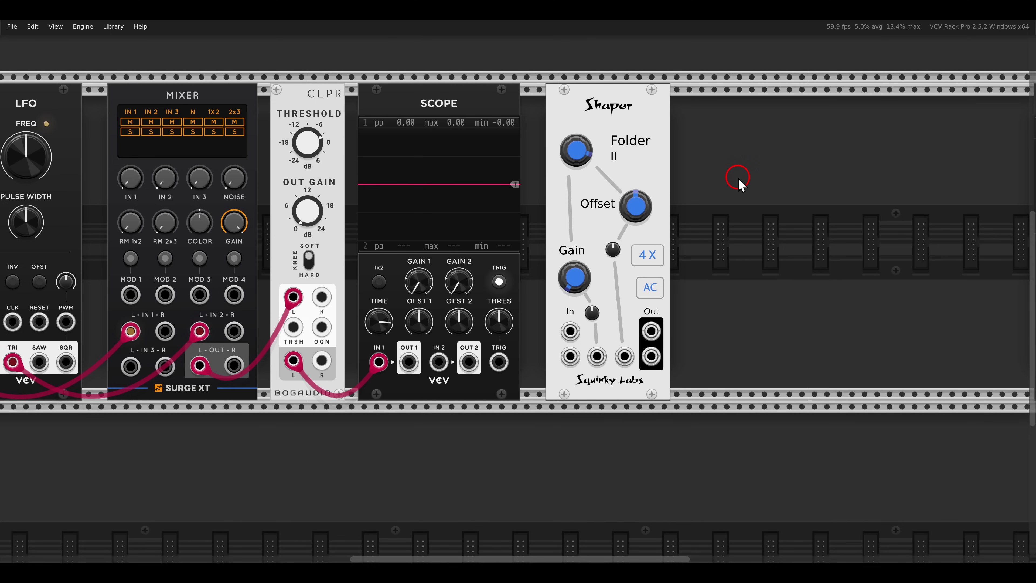
Add a VCA directly after the Shaper and patch the Shaper's upper output to the VCA's input.
key("alt+Tab")
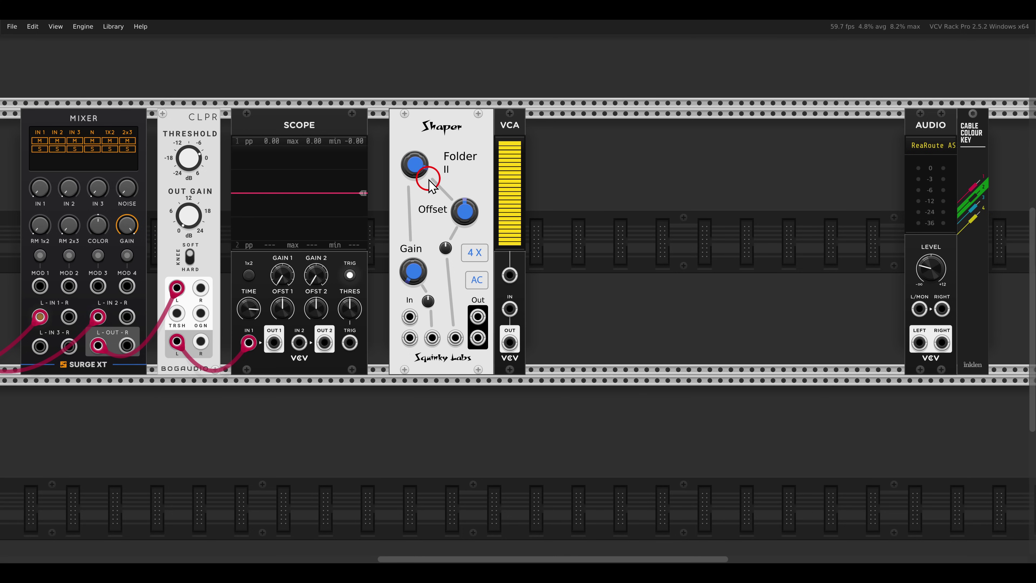
left_click_drag(478, 317, 509, 309)
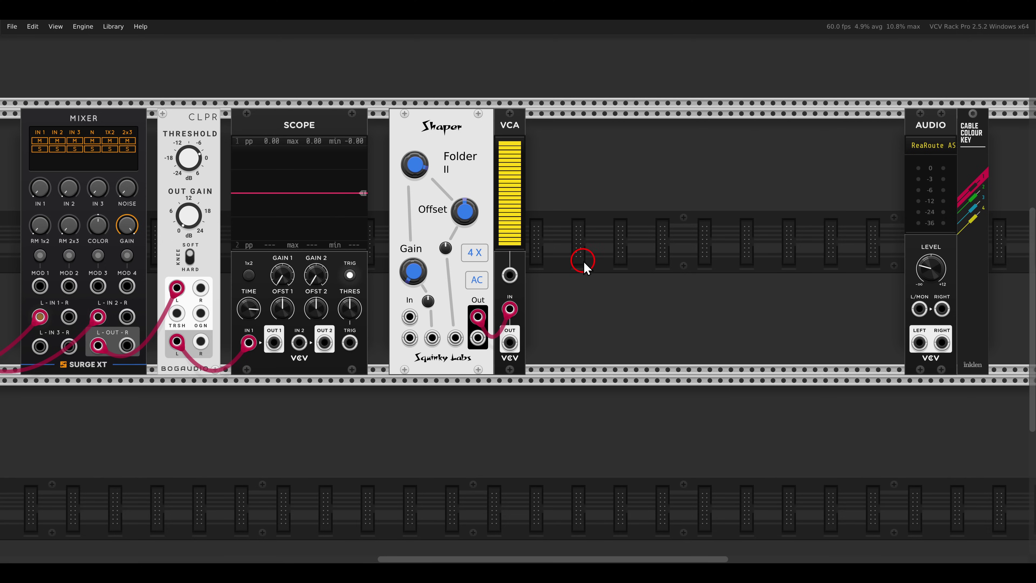
Add a Befaco Rampage module after the VCA, leaving a small gap between them.
double_click(615, 255)
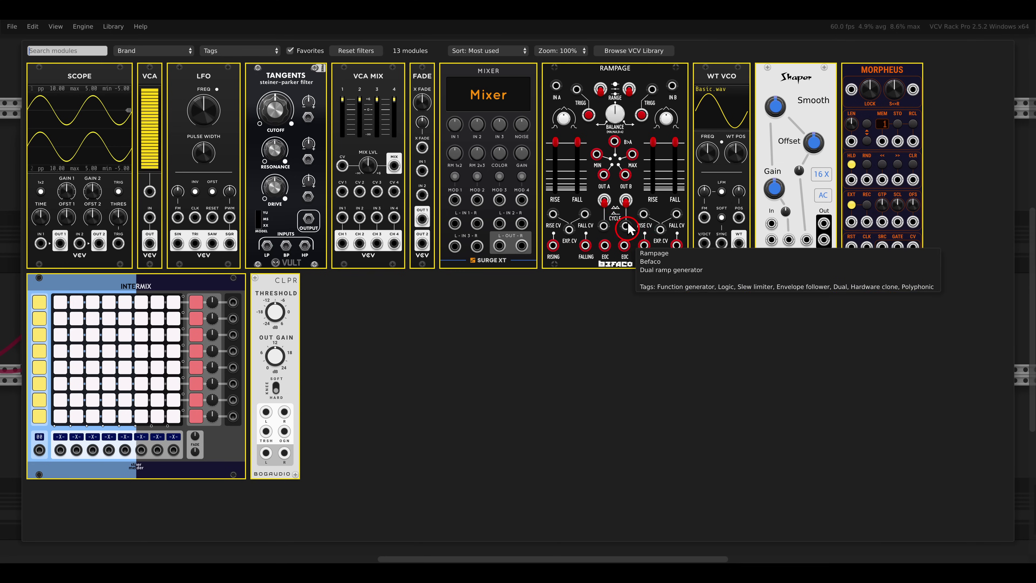
left_click(623, 157)
left_click_drag(622, 157, 655, 230)
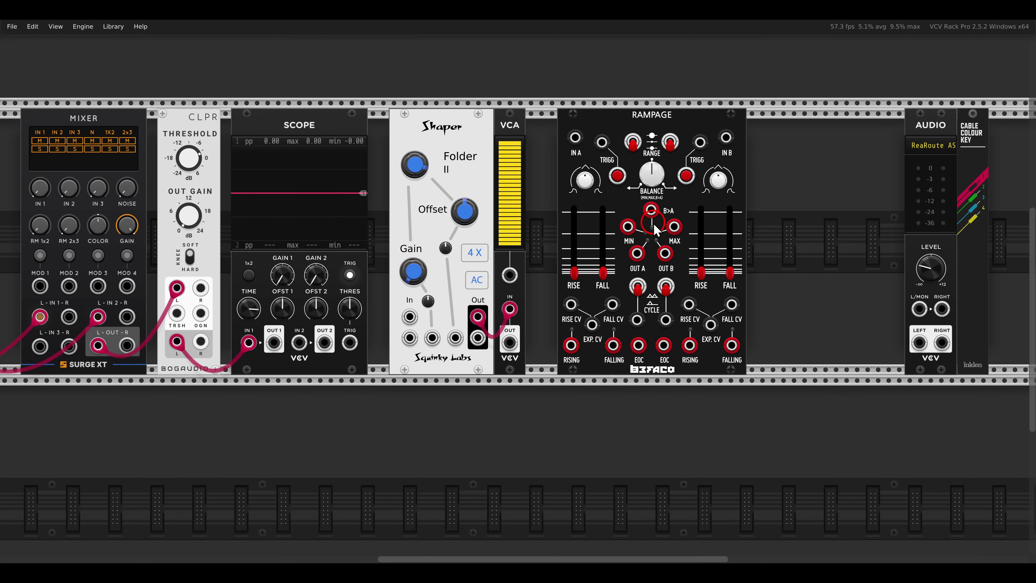
left_click_drag(546, 196, 650, 314)
left_click_drag(665, 195, 763, 310)
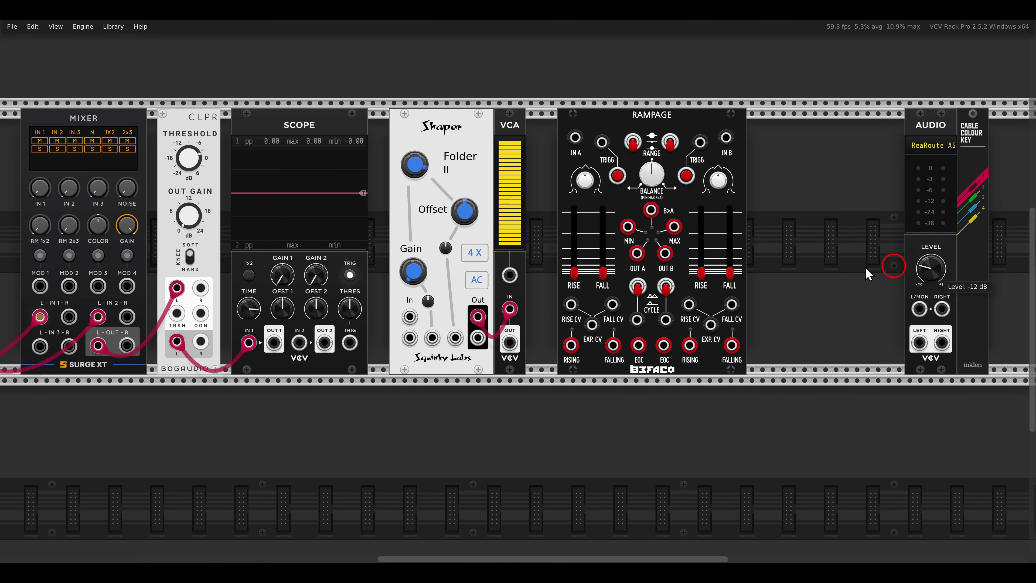
Patch the VCA's output to the left input of the Audio module.
scroll(868, 273, "down", 2)
scroll(867, 273, "left", 4)
scroll(573, 259, "right", 4)
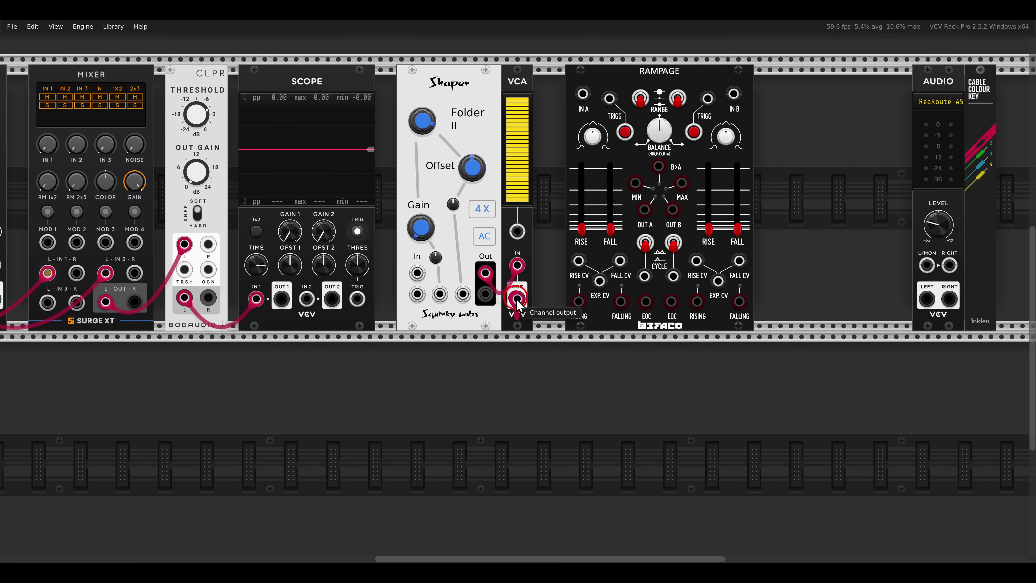
left_click_drag(517, 300, 927, 299)
Delete the Scope and patch the CLPR's left output to the Shaper's upper input.
scroll(619, 269, "left", 5)
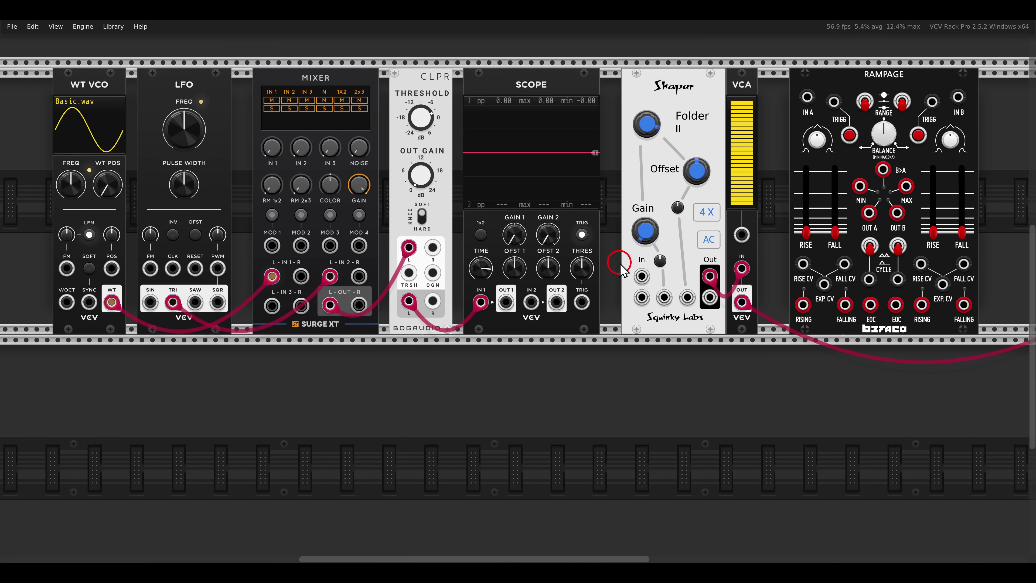
key("Delete")
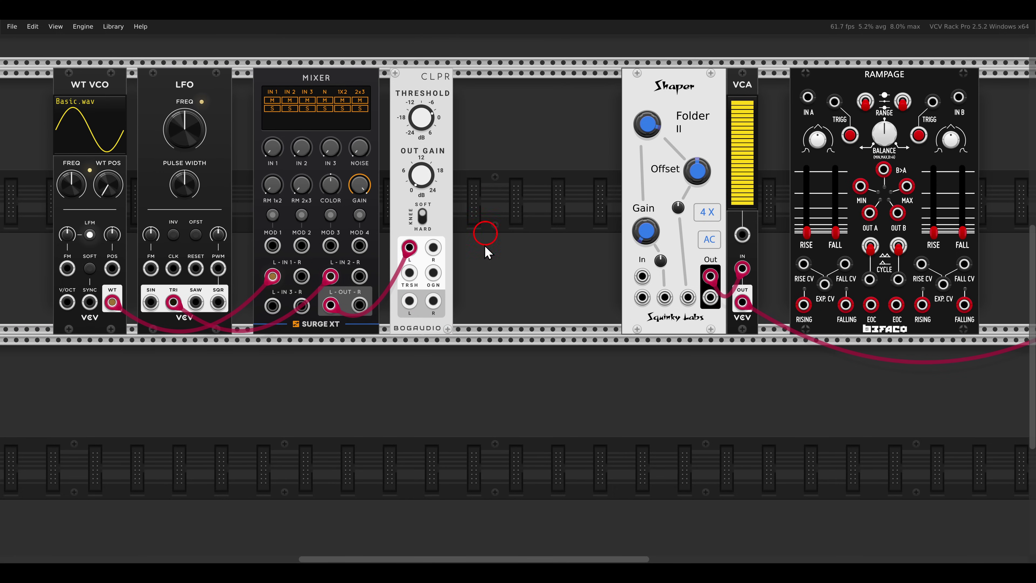
left_click_drag(409, 301, 642, 276)
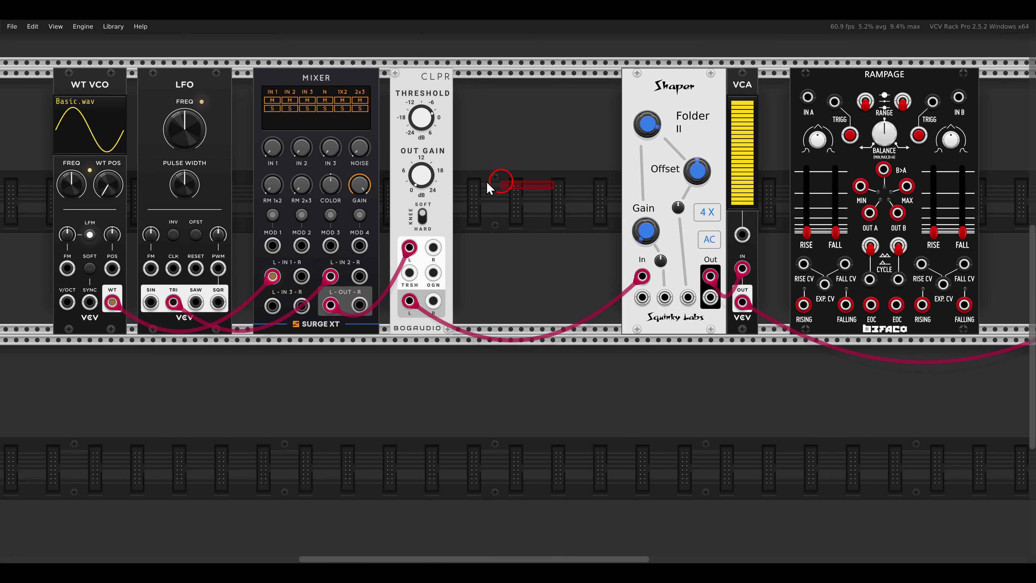
Move the WT VCO, LFO, Mixer and CLPR together towards the Shaper, leaving a small gap before it.
left_click_drag(488, 188, 82, 183)
left_click_drag(446, 147, 572, 147)
left_click(589, 151)
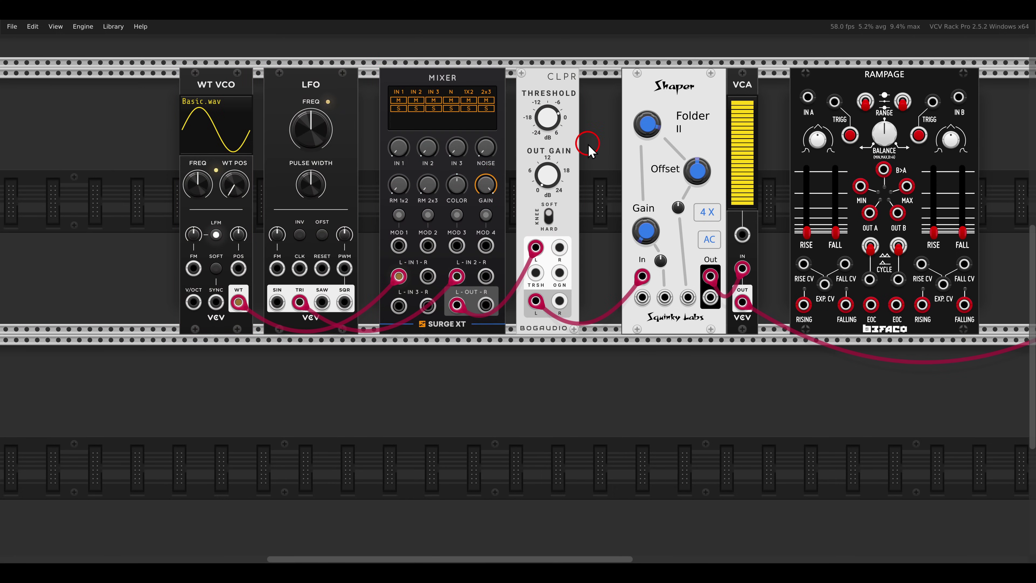
Raise the mixer's input 1 level and lower the WT VCO's frequency while sweeping the Shaper's gain up and down.
left_click_drag(415, 149, 388, 41)
left_click_drag(649, 227, 631, 151)
left_click_drag(198, 184, 200, 216)
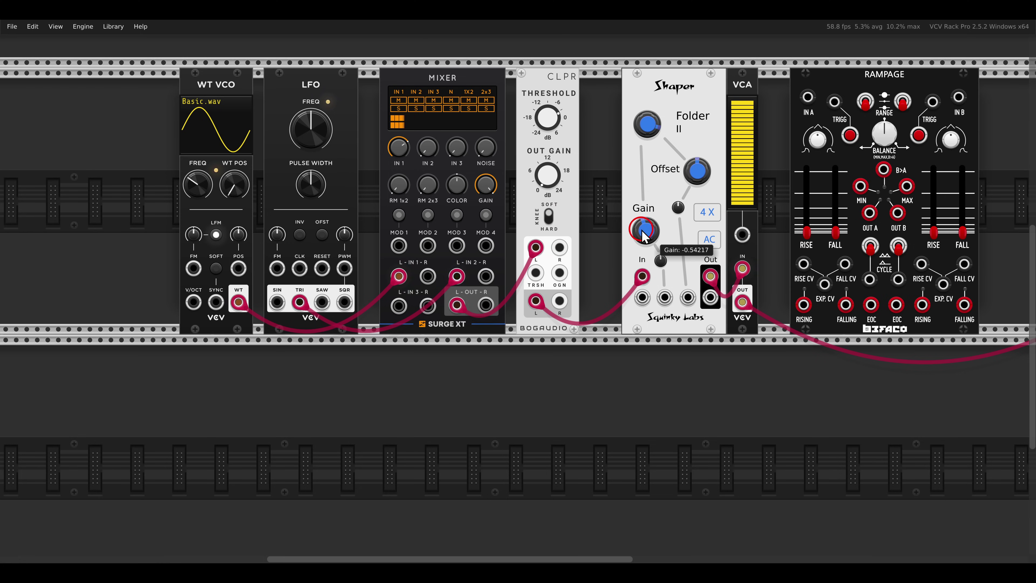
left_click_drag(633, 204, 630, 238)
Raise the mixer's input 1 level further and set the WT VCO's frequency to about 107.73 Hz, varying the Shaper's gain.
left_click_drag(399, 148, 390, 96)
left_click_drag(202, 167, 197, 162)
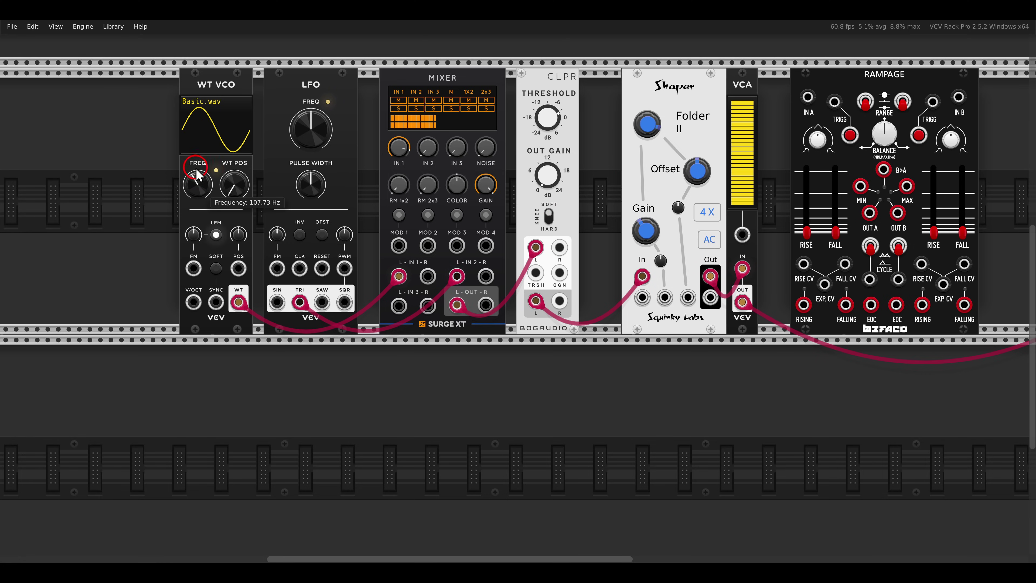
mouse_move(399, 148)
left_mouse_down()
mouse_move(410, 206)
mouse_move(390, 130)
left_mouse_up()
mouse_move(650, 233)
left_mouse_down()
mouse_move(641, 139)
mouse_move(644, 222)
left_mouse_up()
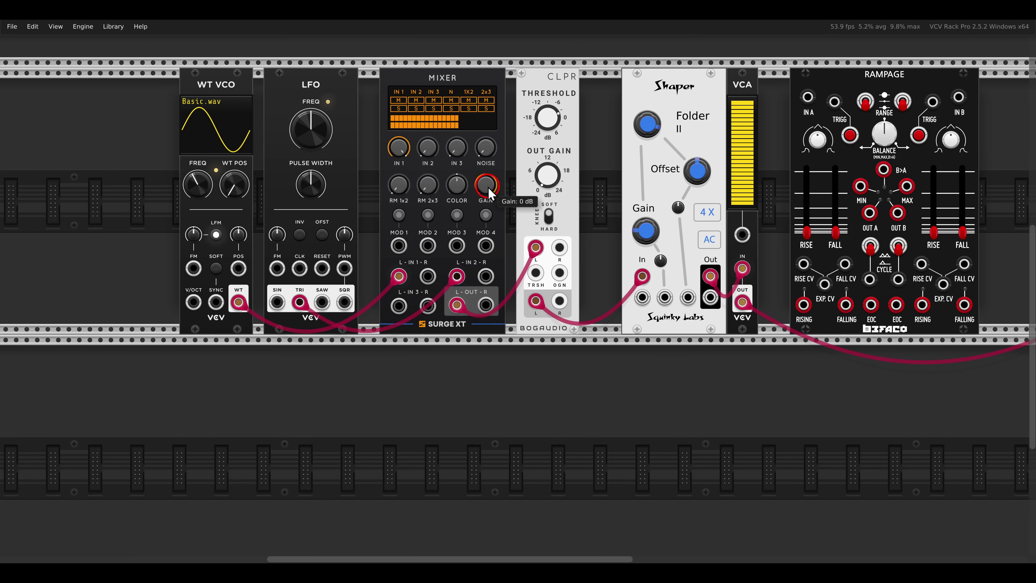
Raise the LFO's frequency and audition it through mixer input 2 with varied Shaper gain, returning input 2 to minimum.
double_click(405, 152)
left_click_drag(405, 152, 397, 29)
left_click_drag(305, 144, 280, 88)
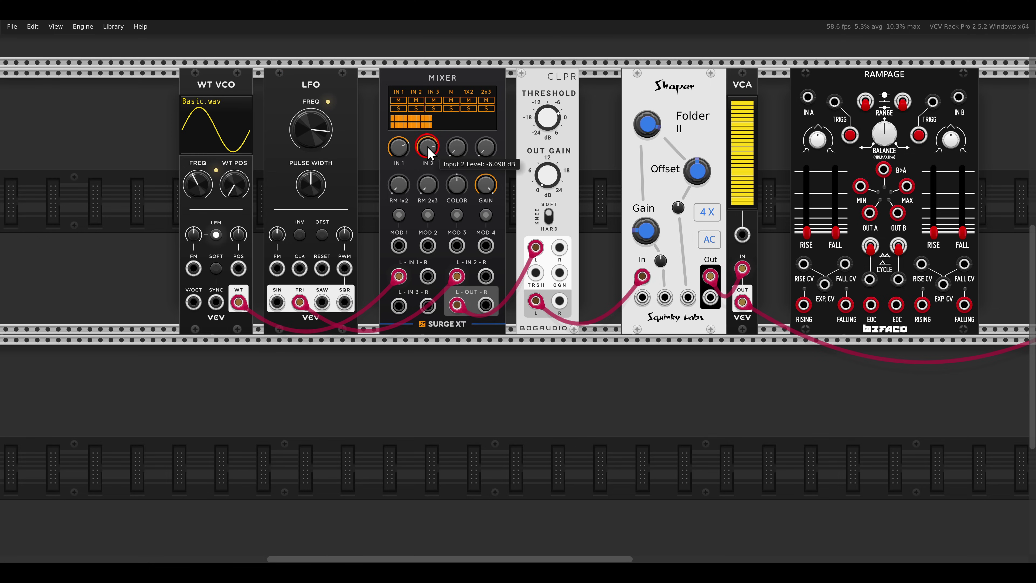
left_click_drag(645, 229, 636, 191)
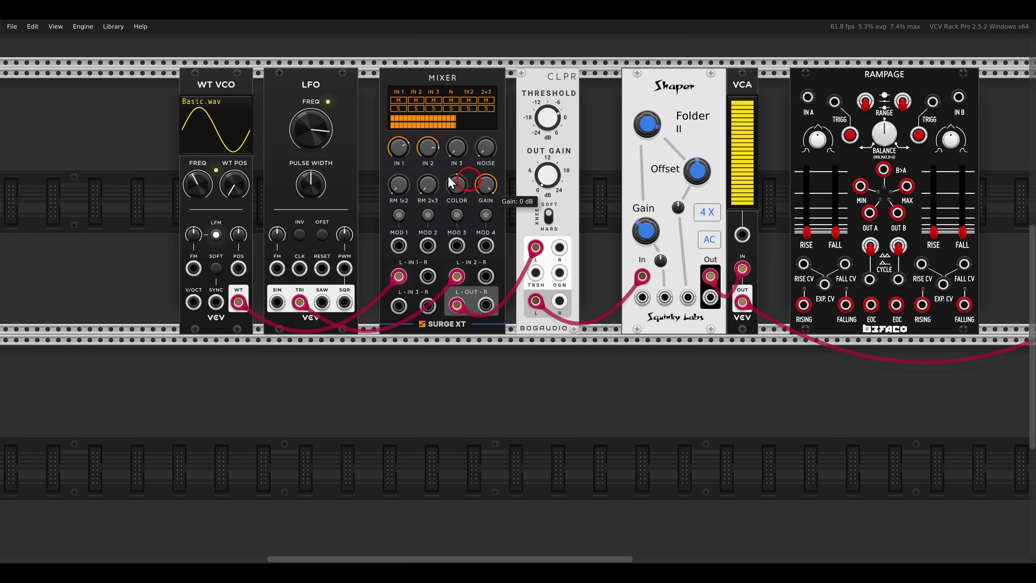
left_click_drag(427, 147, 454, 301)
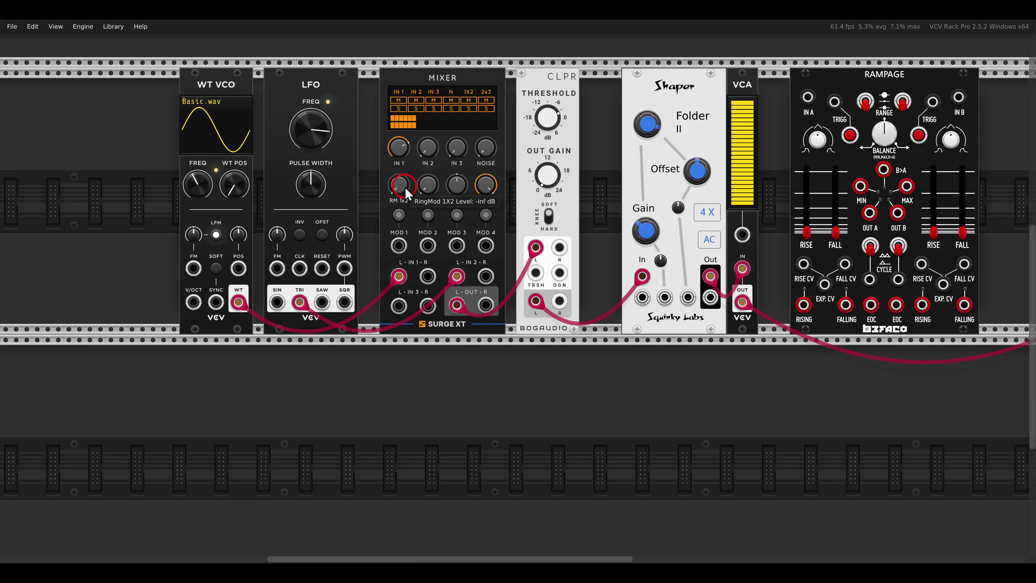
Lower the mixer's input 1 level to minimum and raise its RM 1x2 level to maximum.
left_click_drag(399, 148, 429, 318)
left_click_drag(399, 185, 397, 42)
left_click_drag(427, 147, 420, 124)
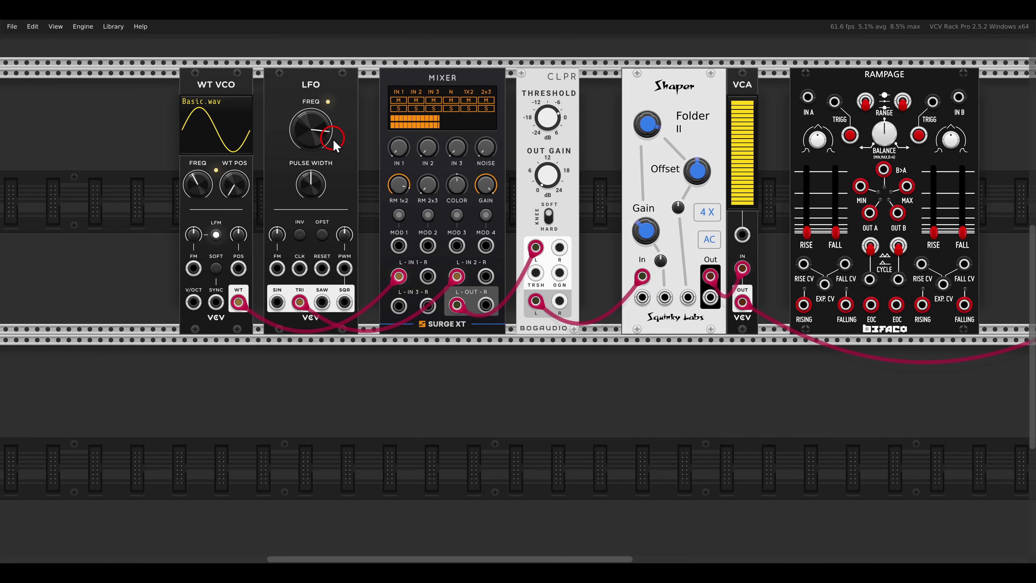
Audition the ring modulation by lowering the LFO's frequency and varying the Shaper's gain, keeping the LFO in its original place.
left_click_drag(322, 123, 325, 179)
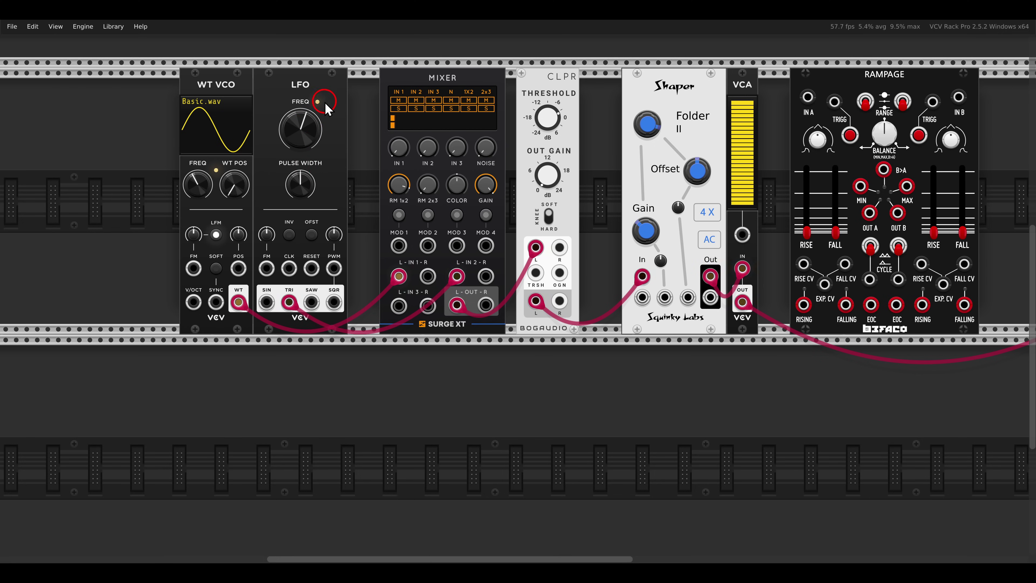
left_click_drag(324, 102, 335, 102)
left_click_drag(310, 139, 324, 175)
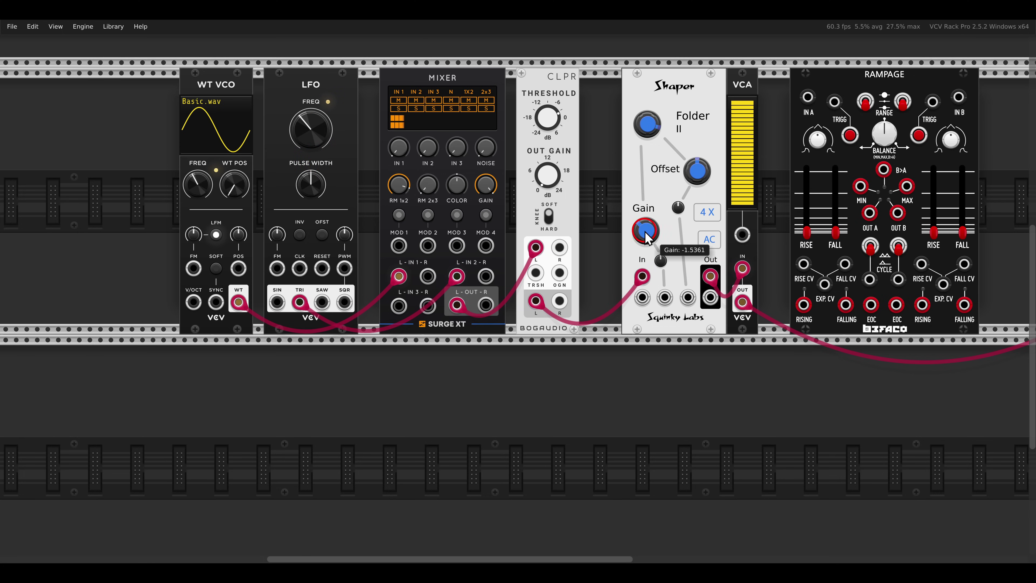
mouse_move(645, 229)
left_mouse_down()
mouse_move(614, 197)
mouse_move(628, 229)
left_mouse_up()
Reset the LFO's frequency to its default and lower the mixer's RM 1x2 level to minimum.
left_click(324, 140)
double_click(326, 147)
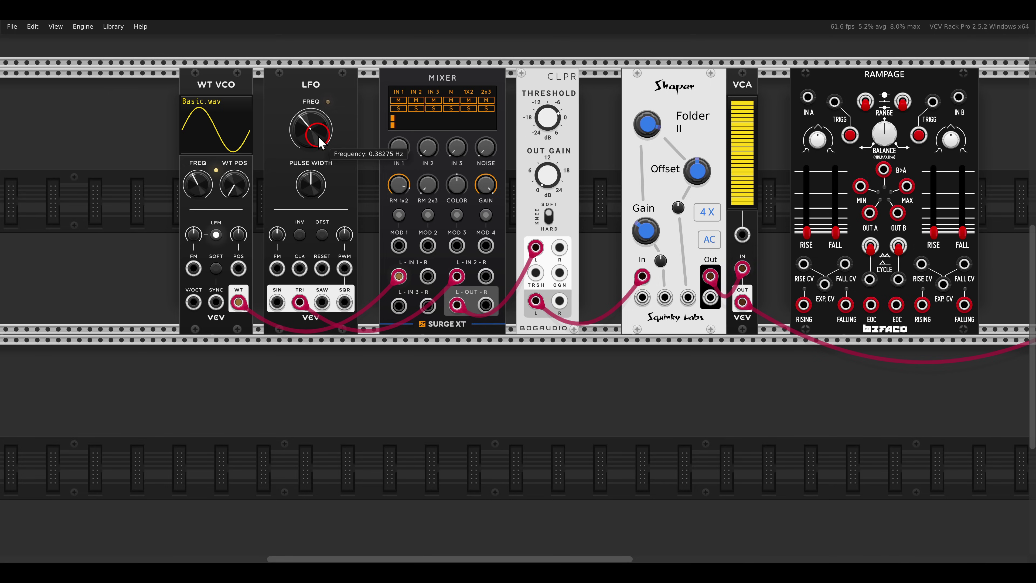
left_click_drag(398, 189, 446, 385)
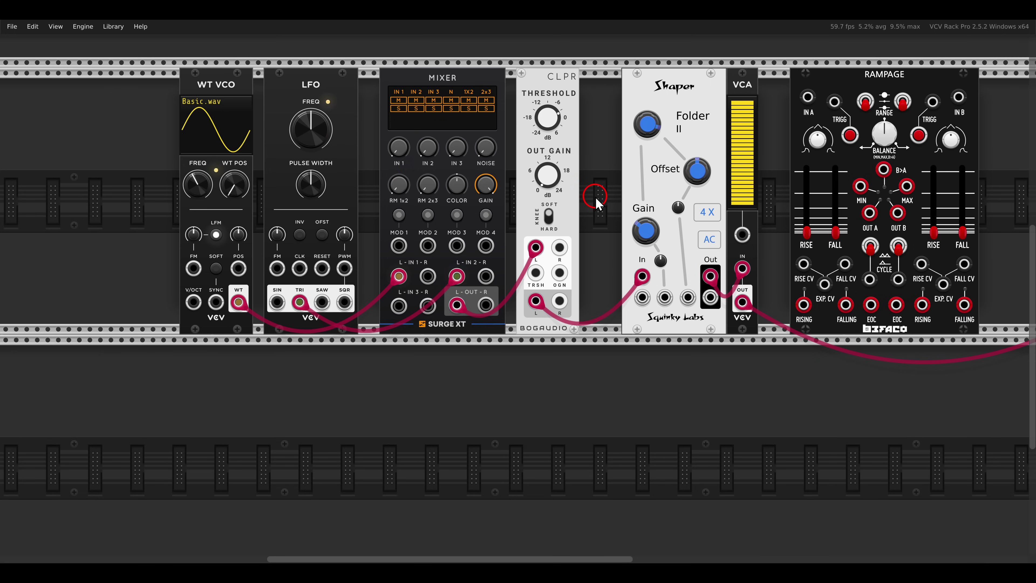
Switch to the Moog Labyrinth panel image, examine its two-sequencer section with the corrupt, bits and buffer controls, and return to VCV Rack.
scroll(592, 270, "down", 5)
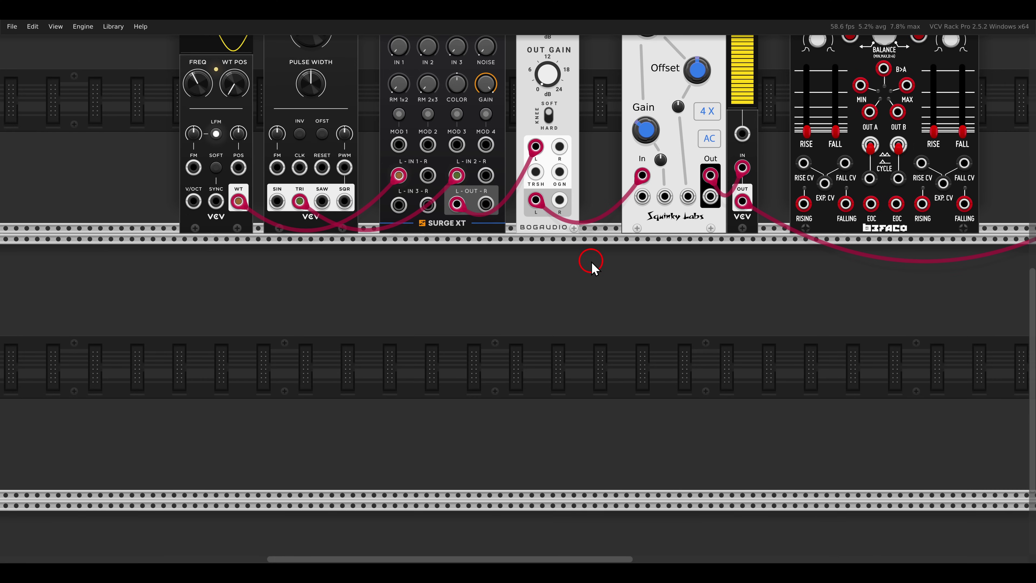
key("alt+Tab")
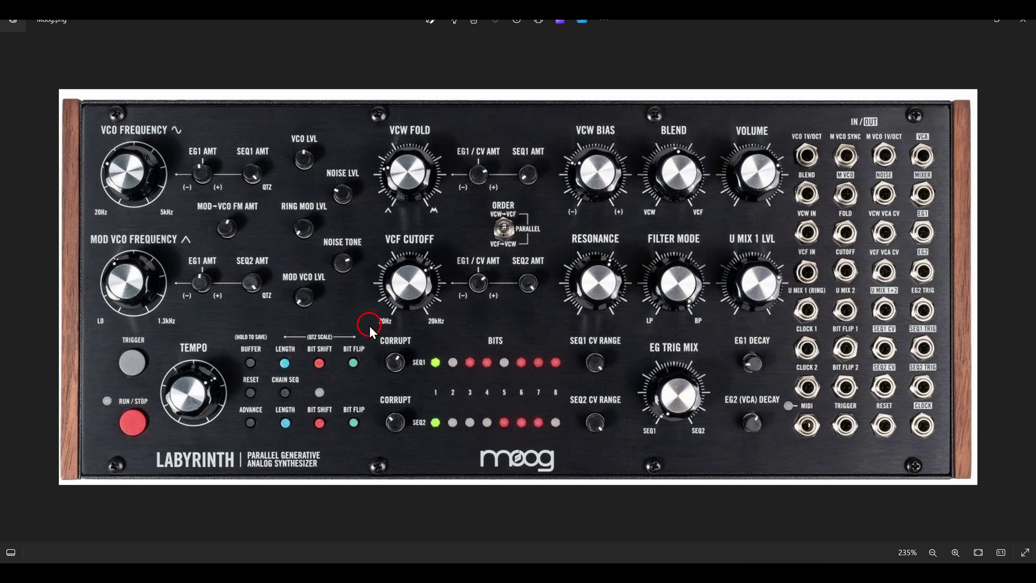
left_click_drag(361, 325, 594, 476)
left_click_drag(361, 317, 422, 446)
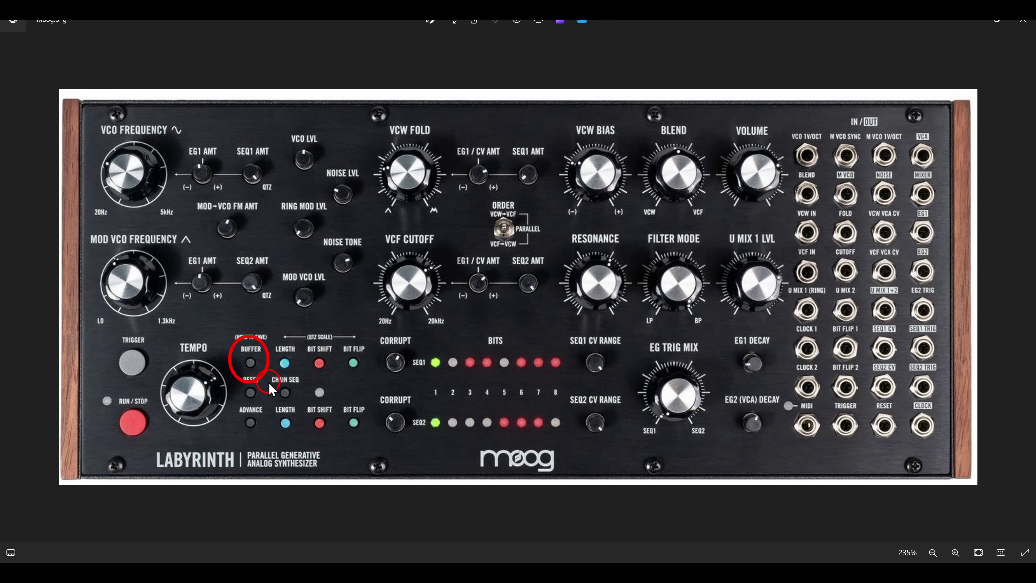
key("alt+Tab")
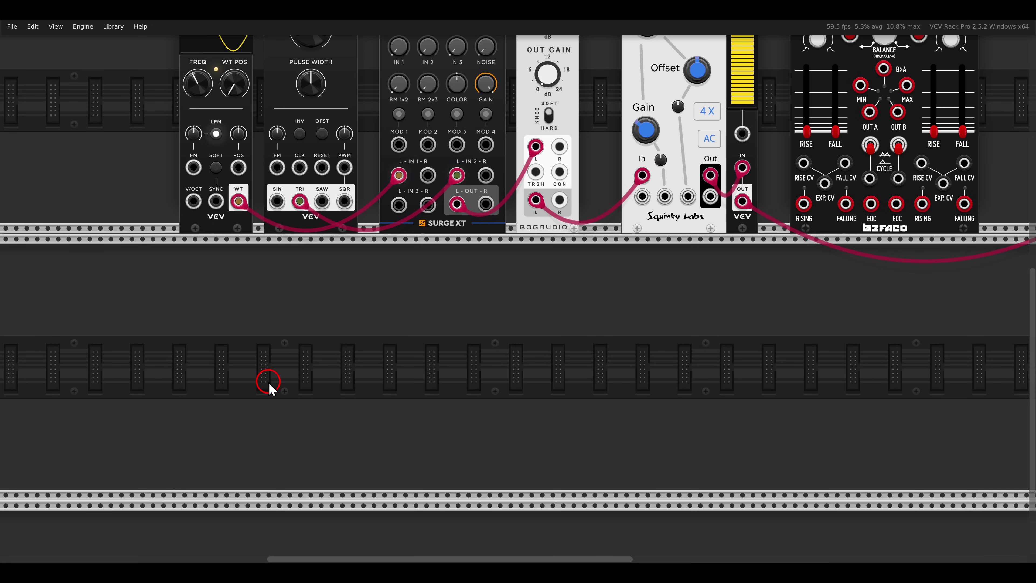
Add a Morpheus module in the row below the LFO and place a duplicate beside it with a small gap.
right_click(484, 390)
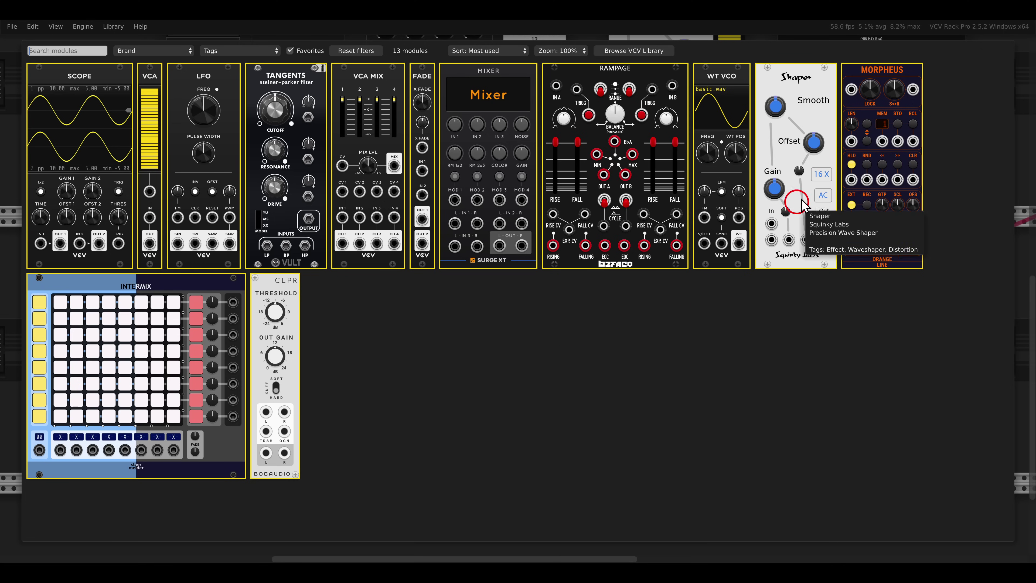
left_click_drag(882, 117, 303, 287)
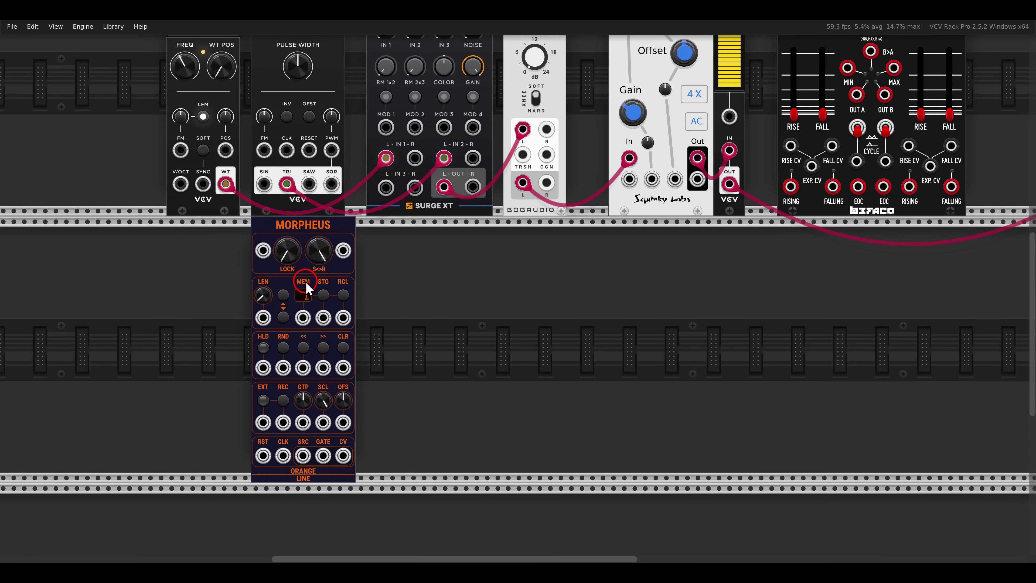
key("ctrl+d")
left_click_drag(377, 248, 389, 245)
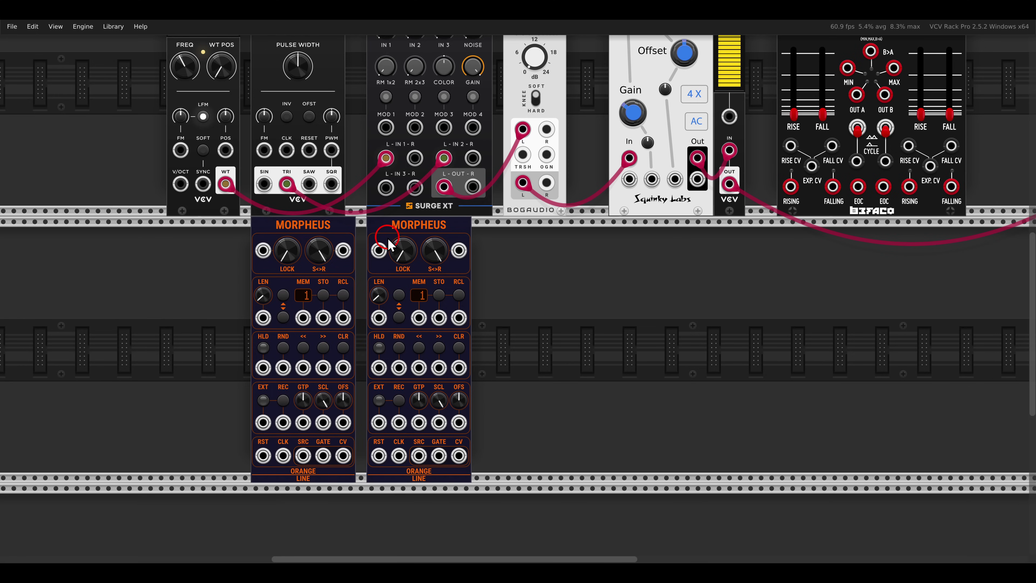
left_click(416, 256)
Add a Sickozell sQuant4 after the second Morpheus and patch the two Morpheus CV outputs to its inputs 1 and 2.
right_click(739, 369)
left_click(307, 51)
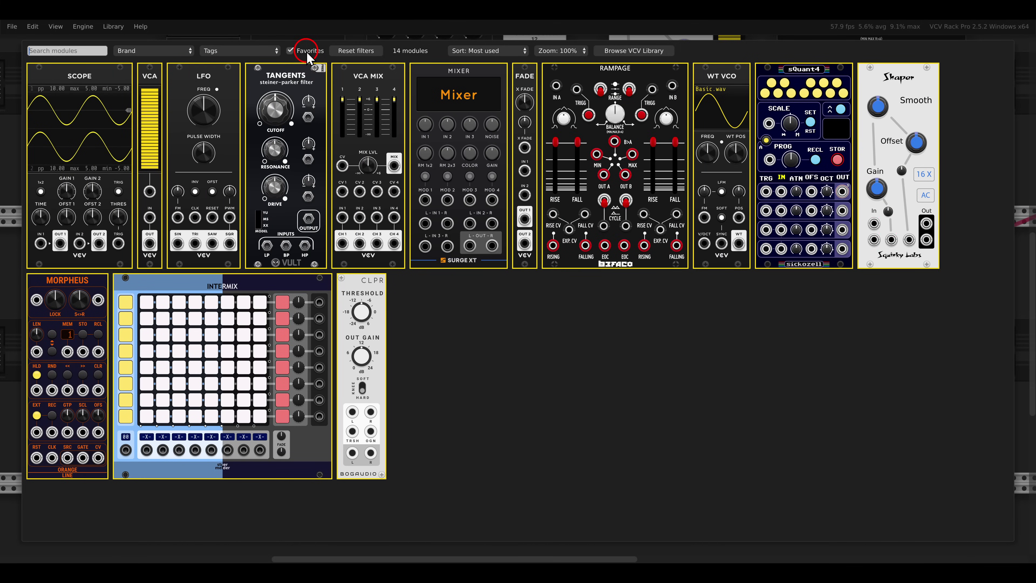
left_click_drag(774, 131, 564, 285)
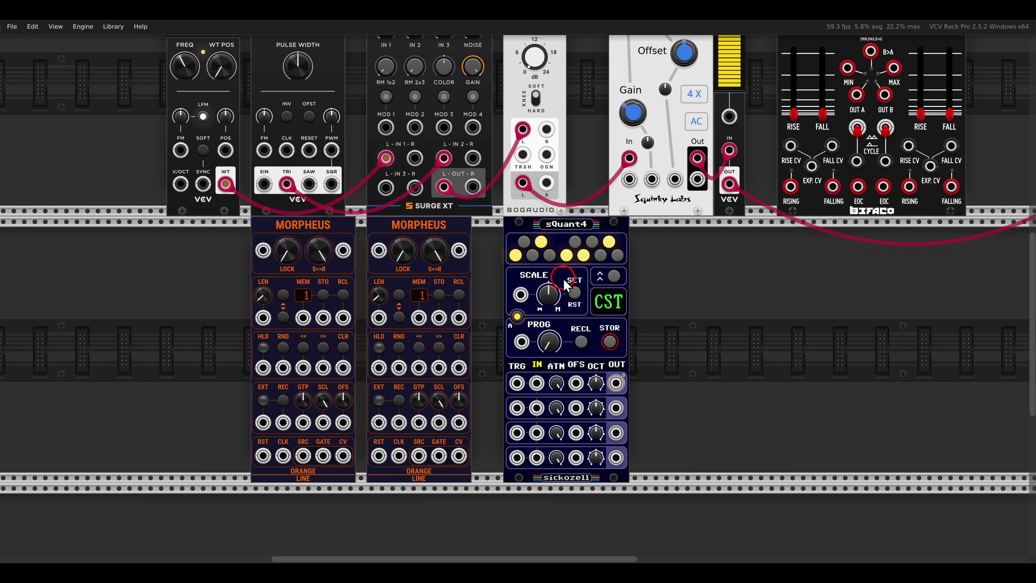
left_click_drag(343, 456, 458, 459)
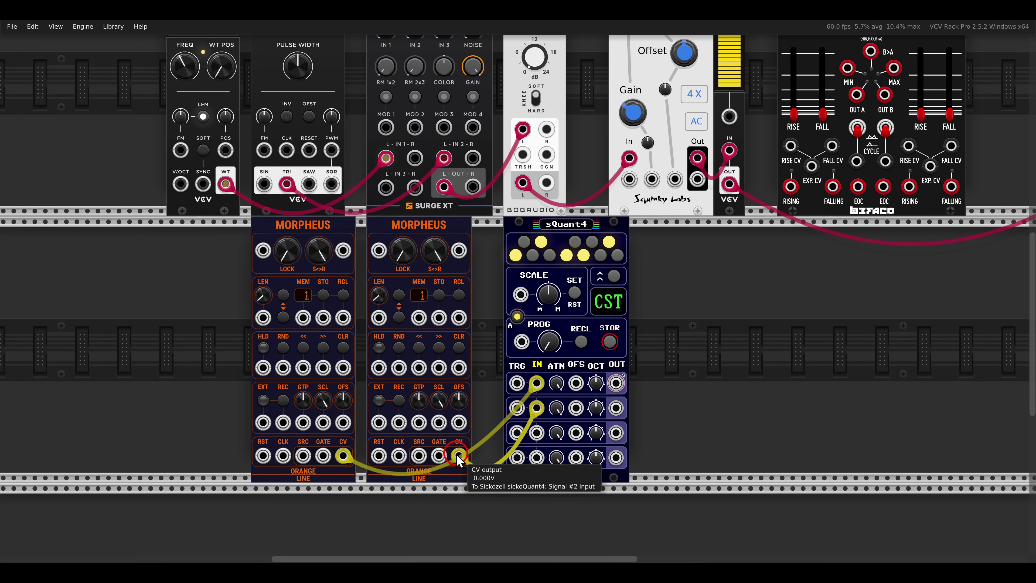
Set the sQuant4's first attenuator to about 31%, comparing it with the sequencer CV range knobs on the Moog Labyrinth image.
left_click(558, 390)
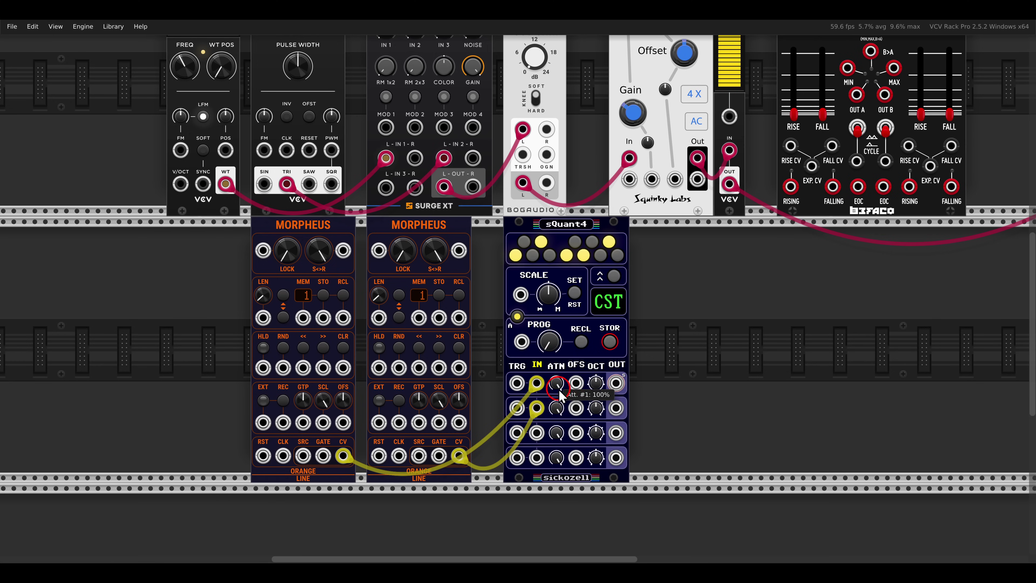
left_click_drag(559, 388, 559, 409)
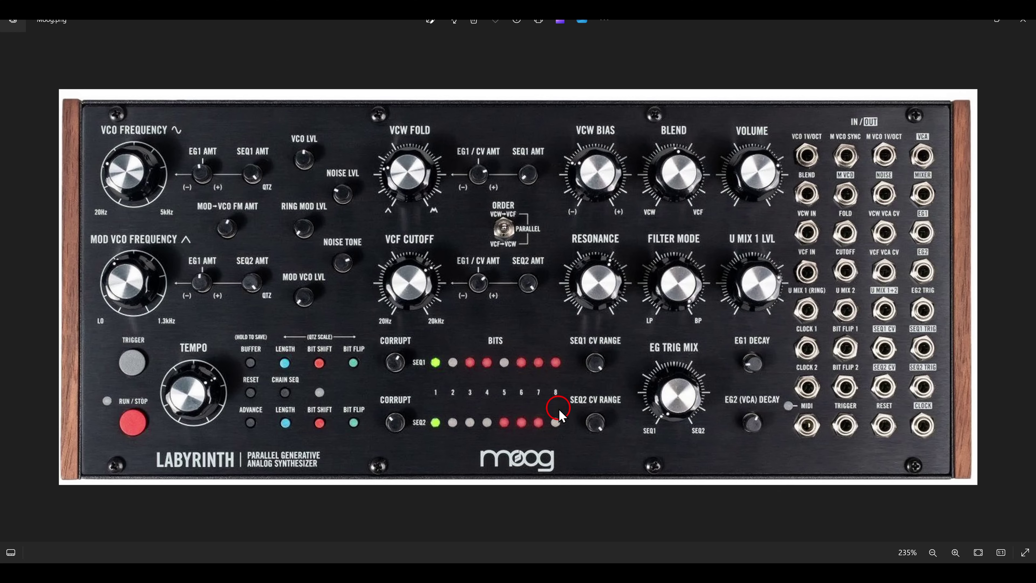
left_click(575, 354)
mouse_move(575, 355)
left_mouse_down()
mouse_move(595, 326)
mouse_move(626, 454)
left_mouse_up()
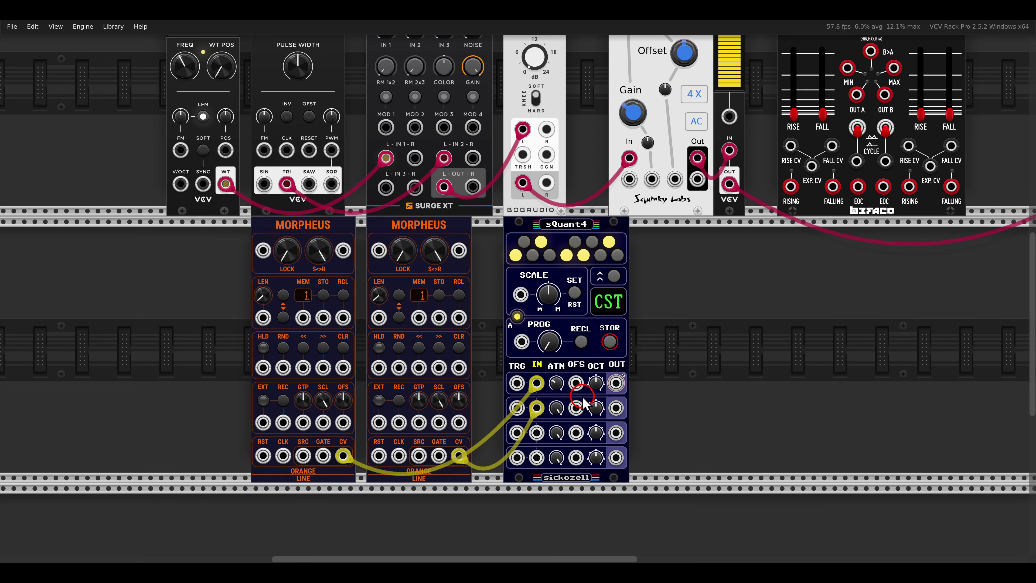
left_click(557, 385)
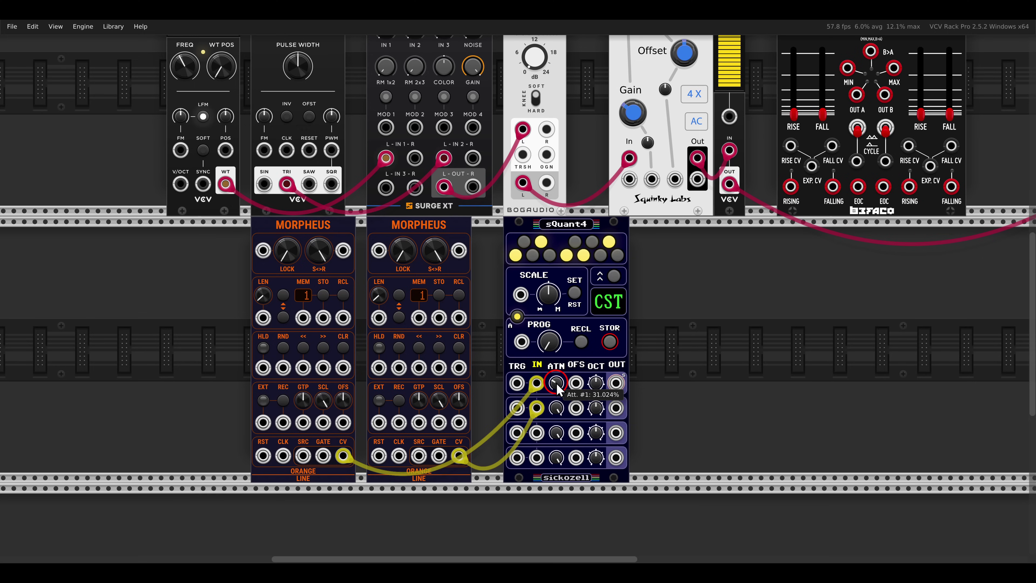
Set the sQuant4's second attenuator to about 37% and change its scale to C minor (Cm).
mouse_move(557, 408)
left_mouse_down()
mouse_move(555, 474)
mouse_move(558, 410)
left_mouse_up()
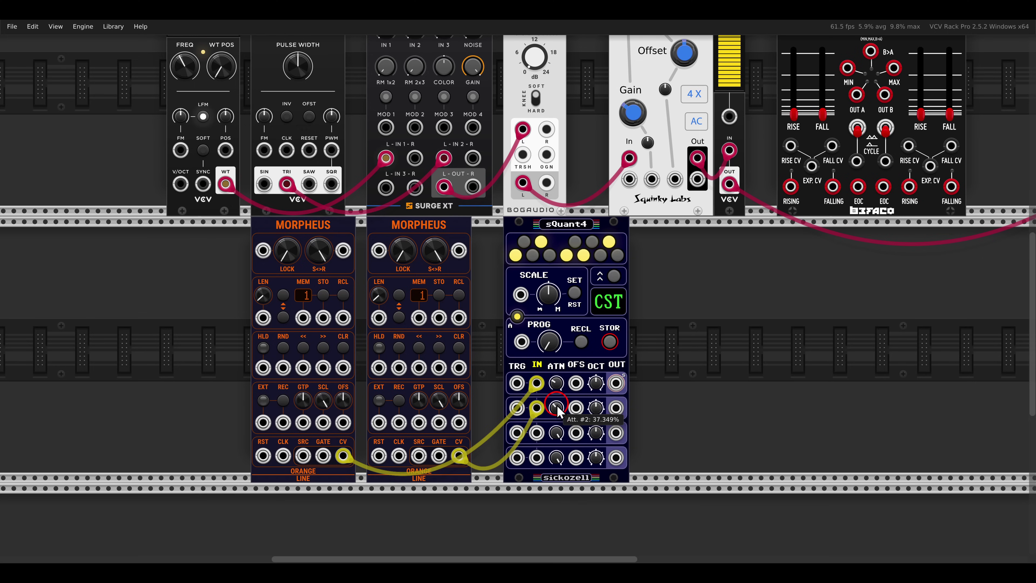
left_click(551, 304)
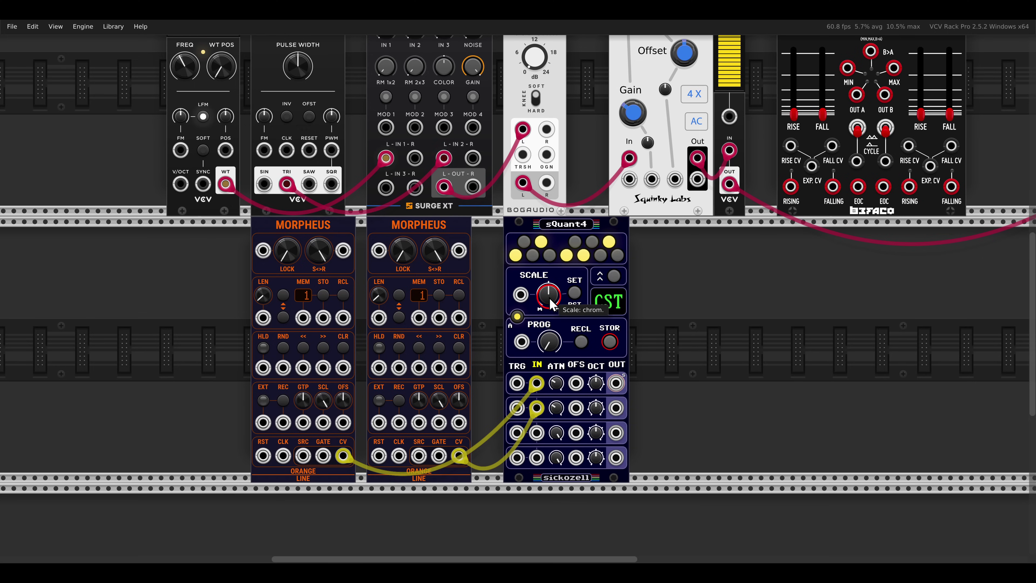
left_click_drag(550, 300, 549, 309)
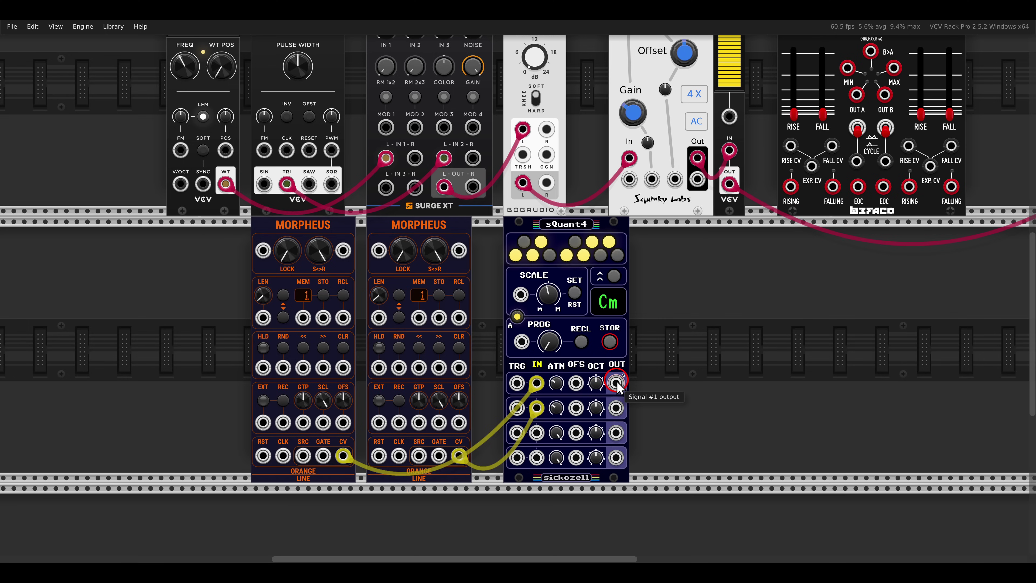
Patch sQuant4 output 1 to the WT VCO's V/OCT input and output 2 to the LFO's FM input.
left_click_drag(616, 383, 180, 191)
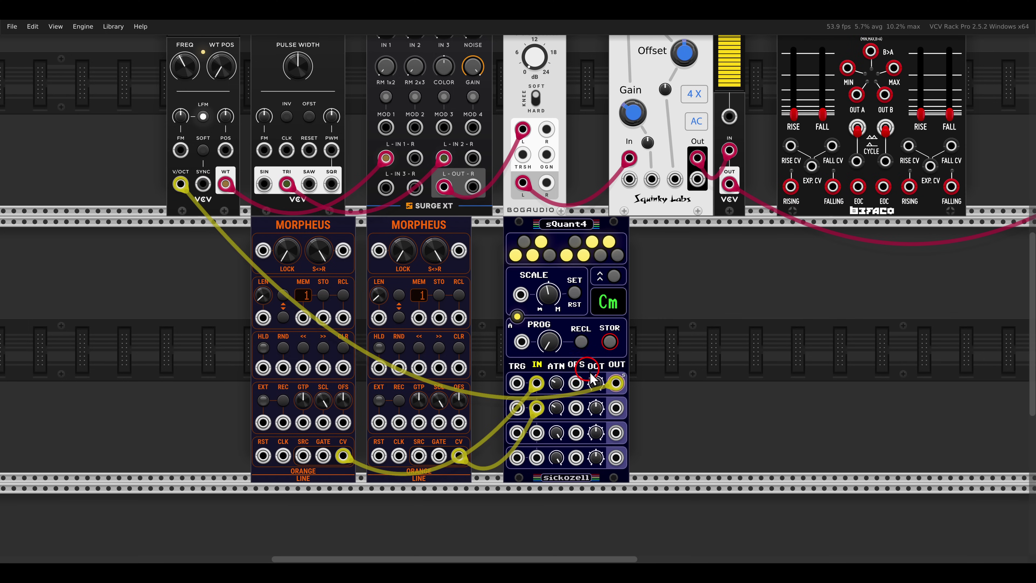
left_click_drag(616, 408, 264, 150)
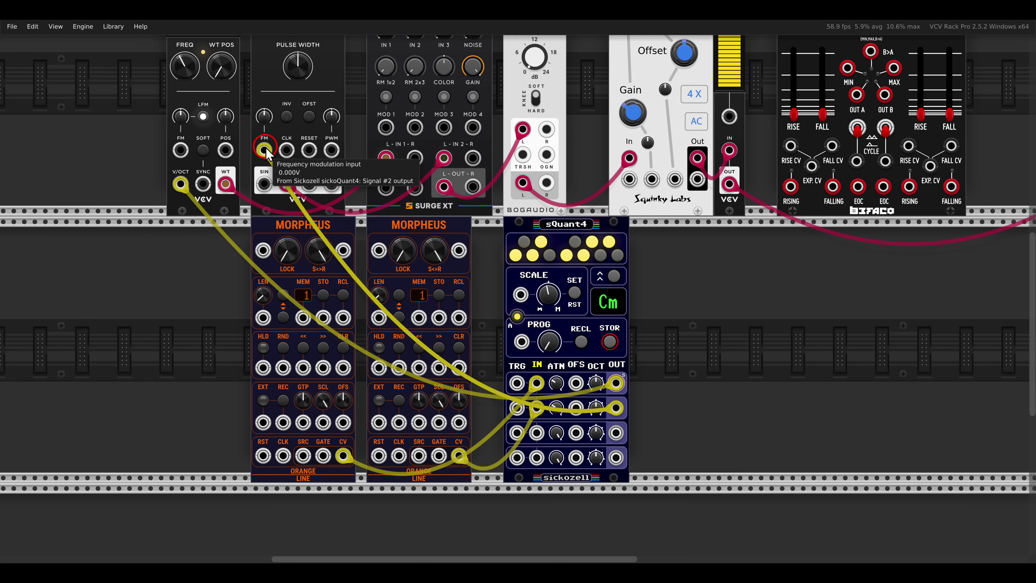
key("Up")
key("Left")
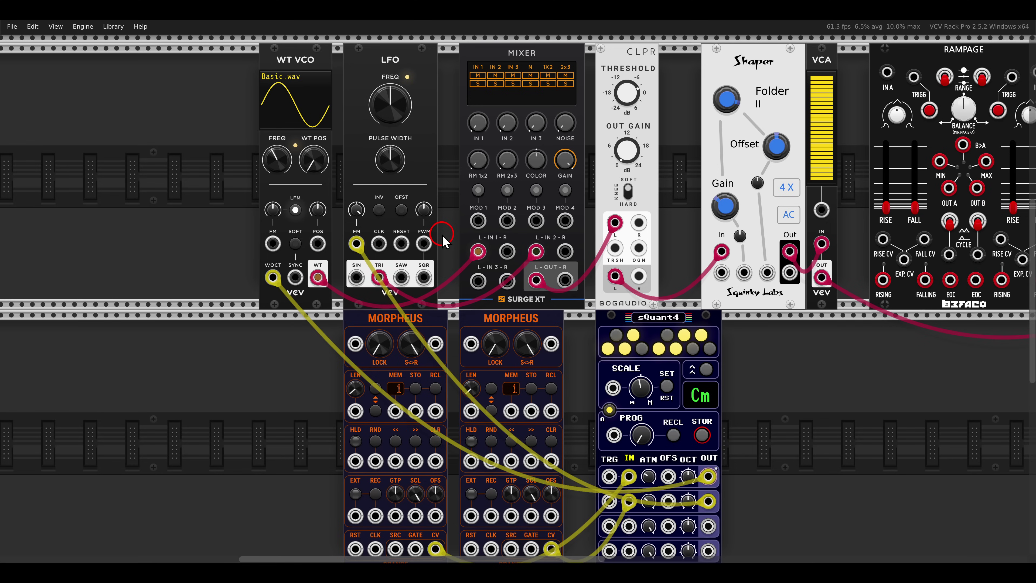
Patch the first Morpheus's gate output to the sQuant4's trigger inputs 1 and 2.
scroll(573, 301, "down", 3)
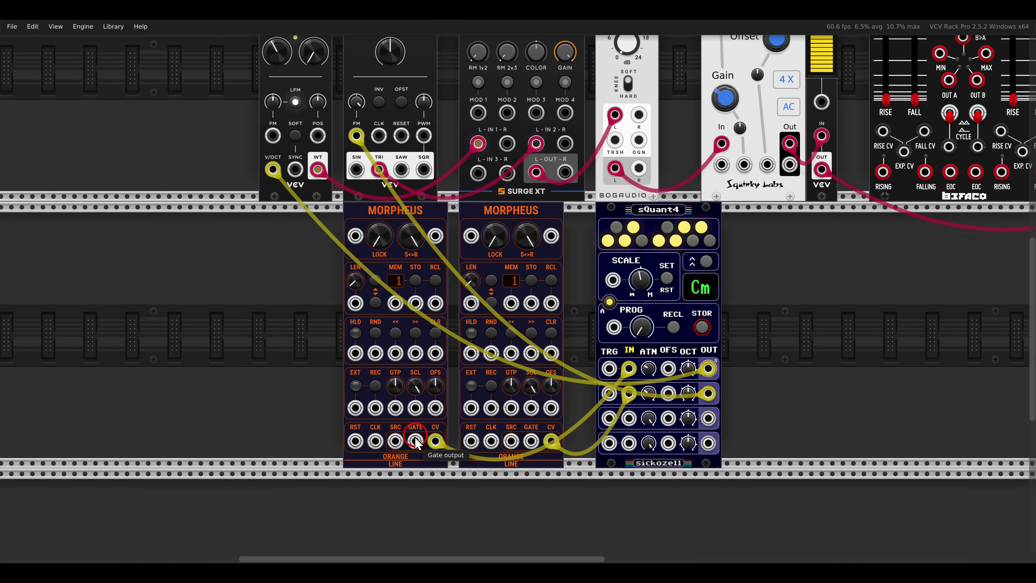
left_click_drag(416, 445, 609, 391)
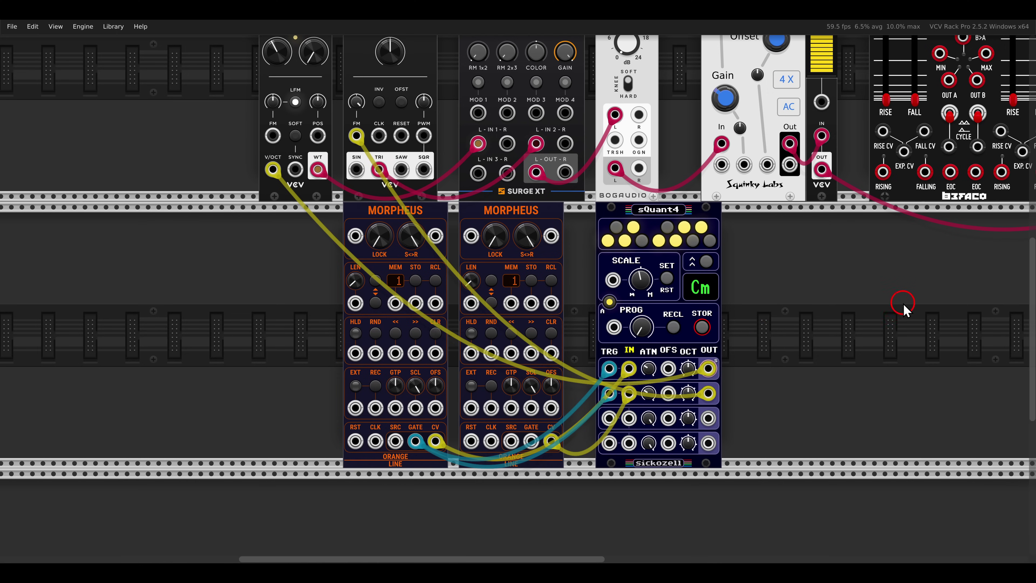
Patch the first Morpheus's gate output to the Rampage's IN A and the Rampage's OUT A to the VCA's CV input.
left_click_drag(912, 278, 763, 377)
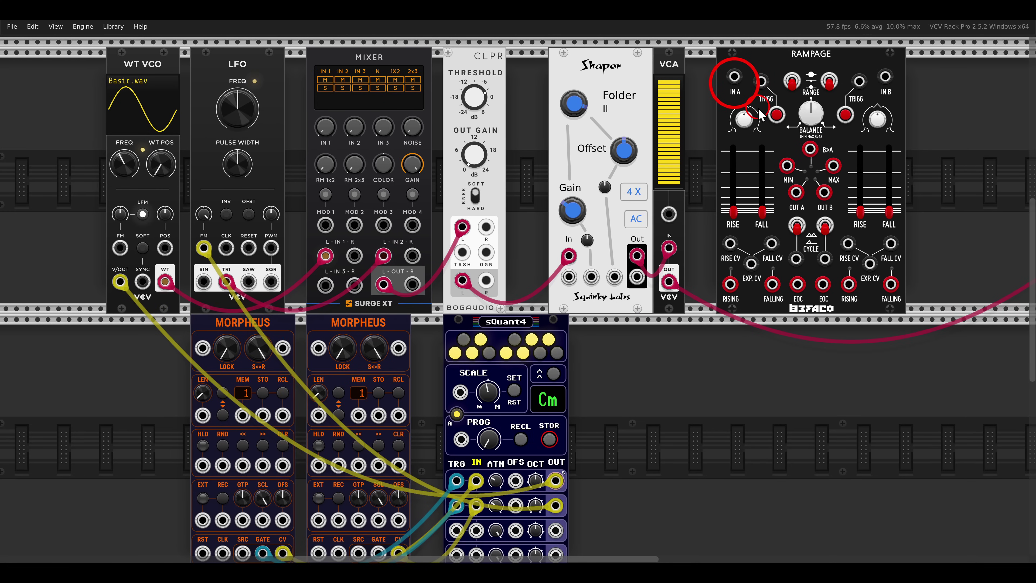
left_click_drag(734, 76, 263, 472)
scroll(530, 482, "down", 3)
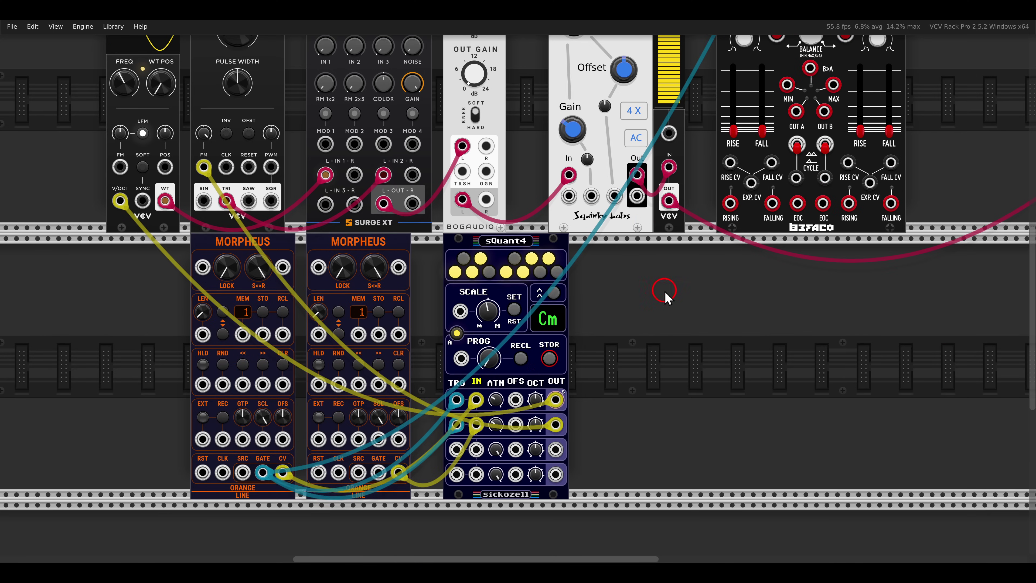
scroll(665, 296, "up", 3)
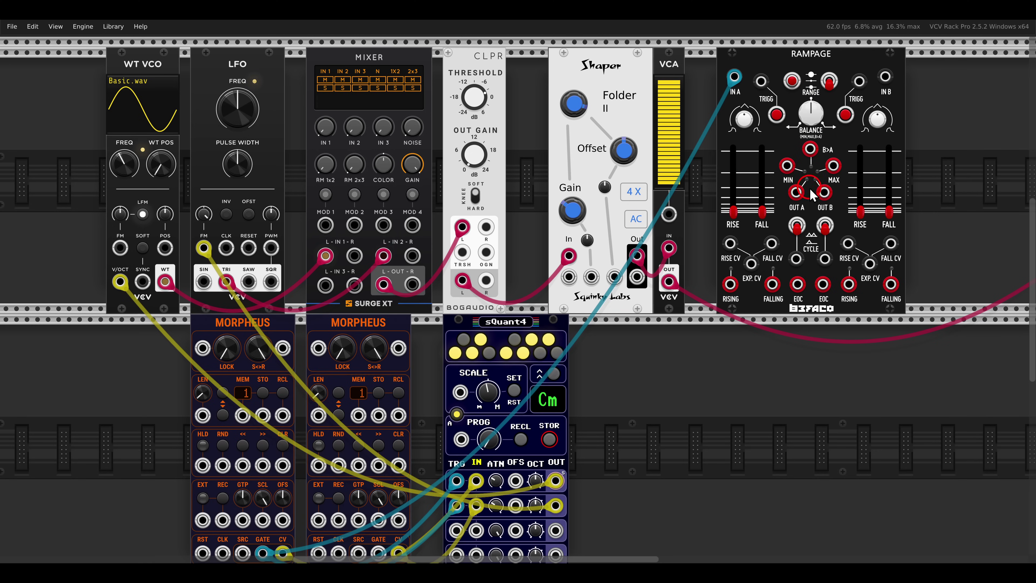
left_click_drag(796, 192, 671, 212)
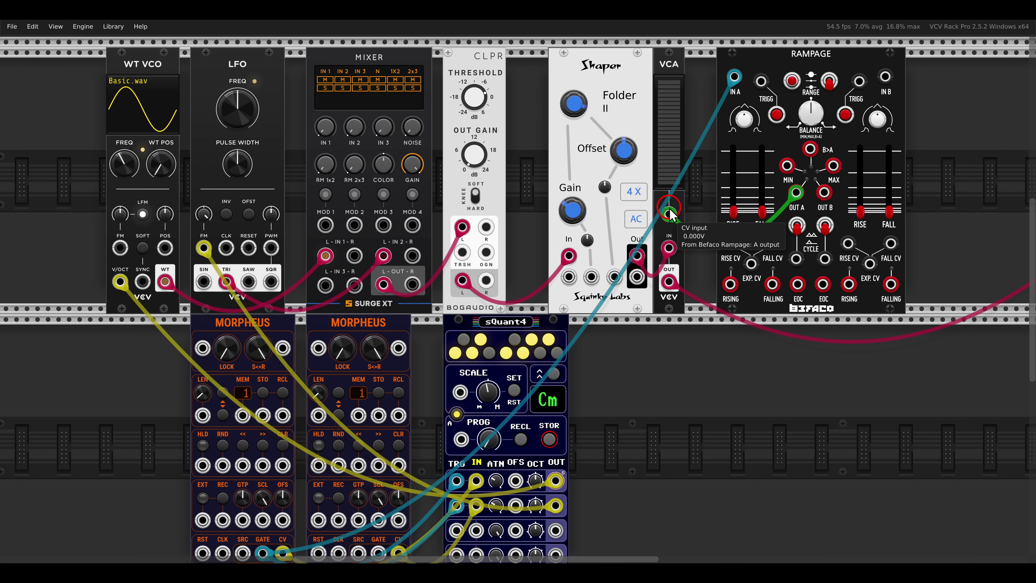
Add an LFO before the first Morpheus in the lower row and patch its square output to both Morpheus clock inputs.
left_click_drag(104, 394, 317, 297)
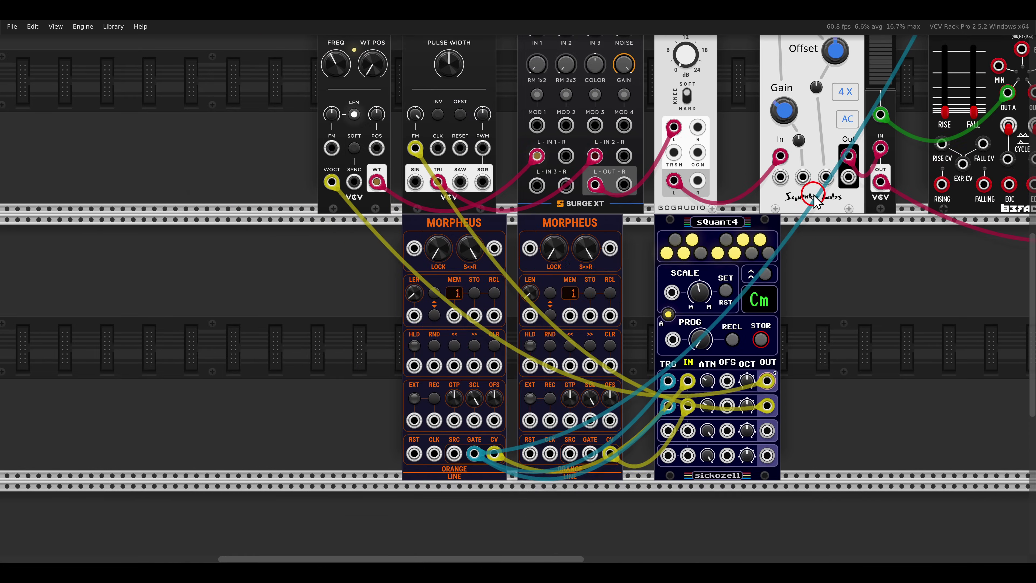
right_click(317, 296)
left_click_drag(203, 114, 324, 285)
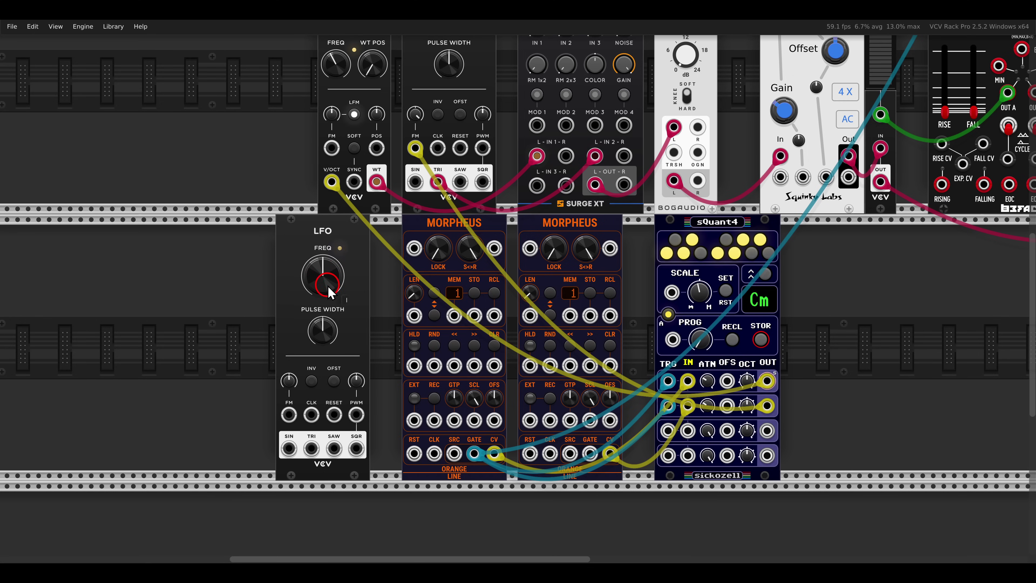
left_click_drag(356, 443, 434, 453)
left_click_drag(356, 448, 550, 453)
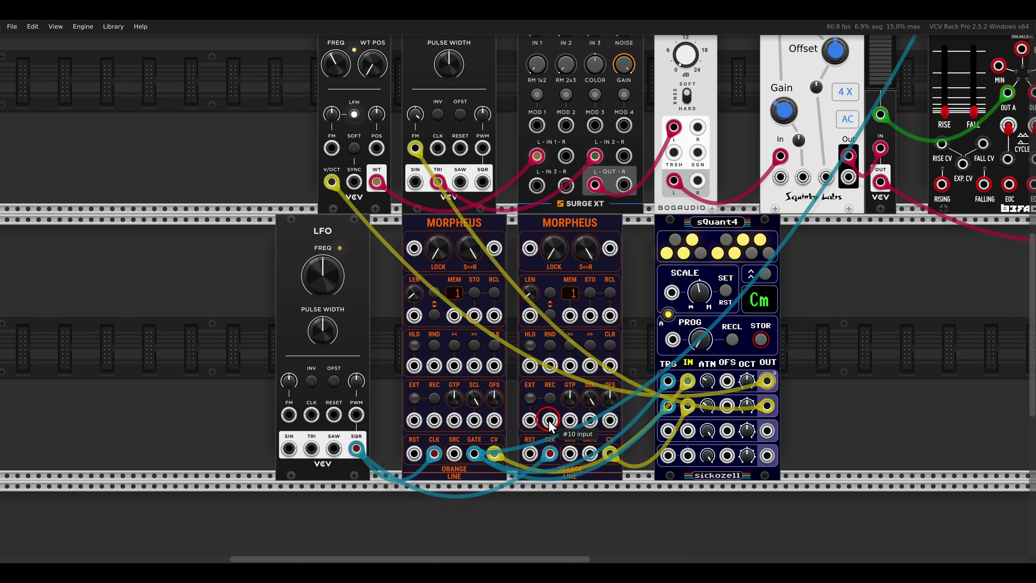
scroll(600, 397, "up", 6)
scroll(599, 398, "right", 8)
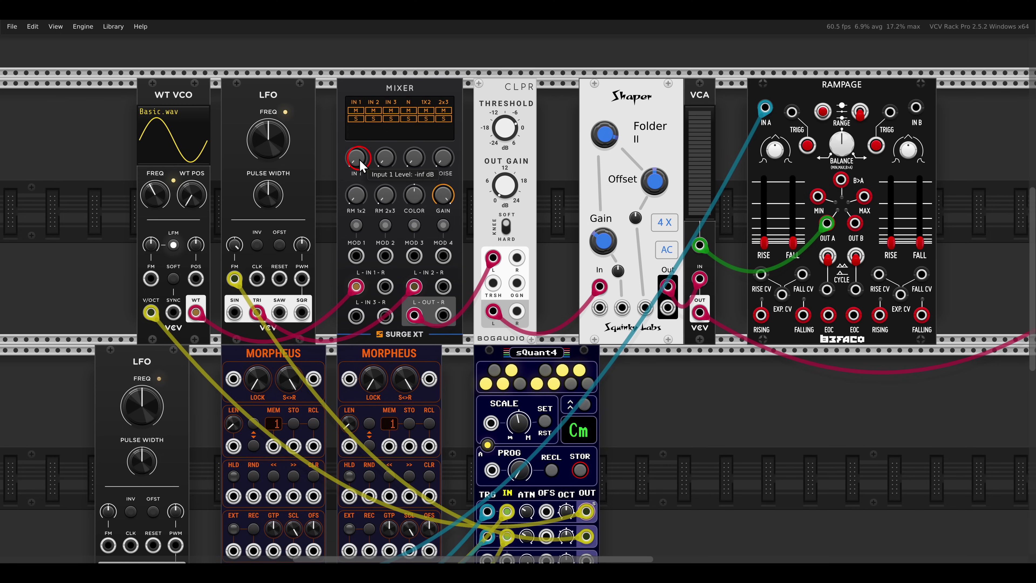
left_click_drag(348, 76, 335, 97)
left_click_drag(792, 243, 792, 175)
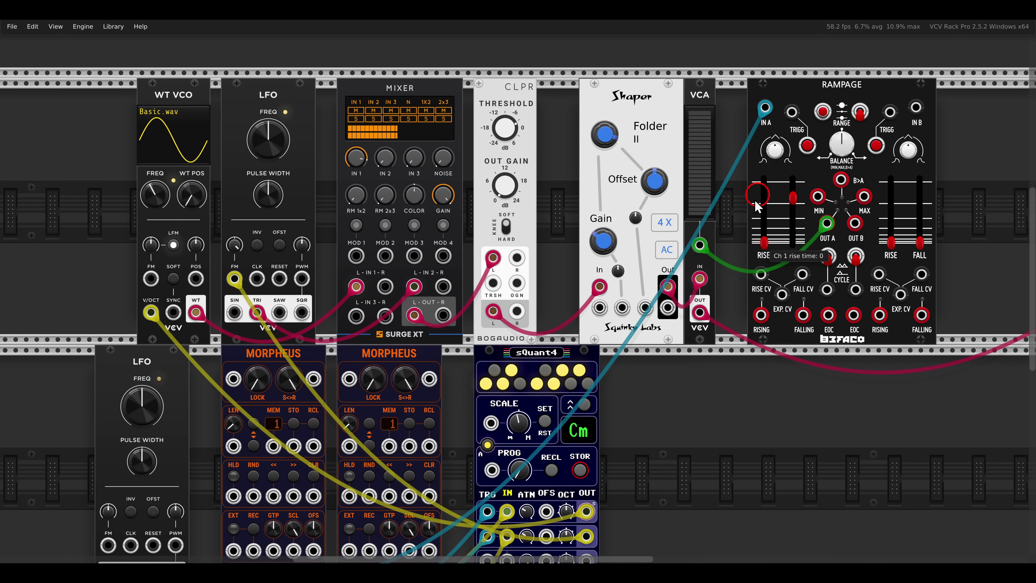
Set the frequency of the lower-row clock LFO to about 7.7 Hz.
scroll(601, 253, "down", 4)
scroll(601, 253, "left", 3)
scroll(601, 255, "down", 1)
left_click_drag(199, 291, 201, 297)
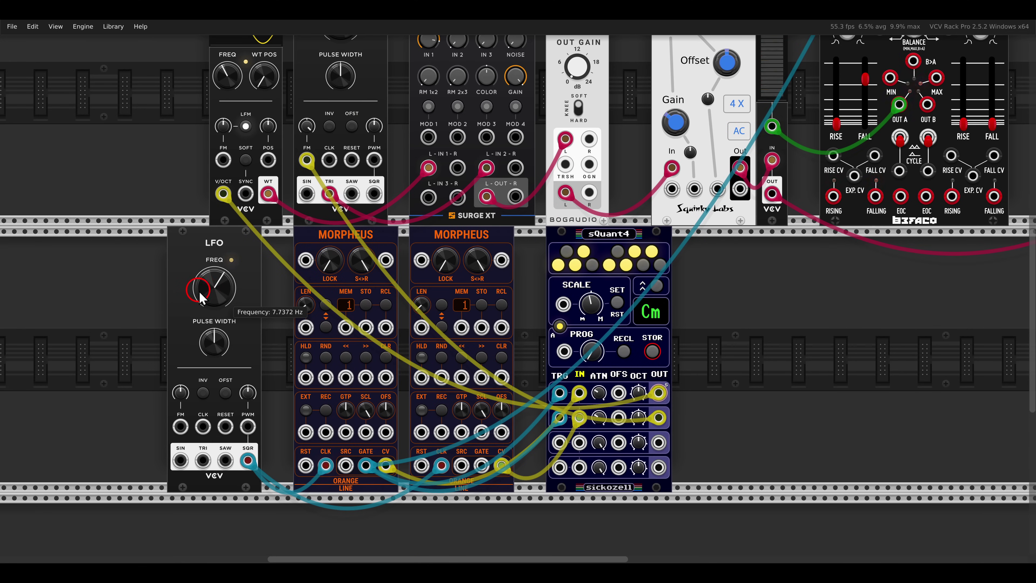
scroll(275, 325, "up", 1)
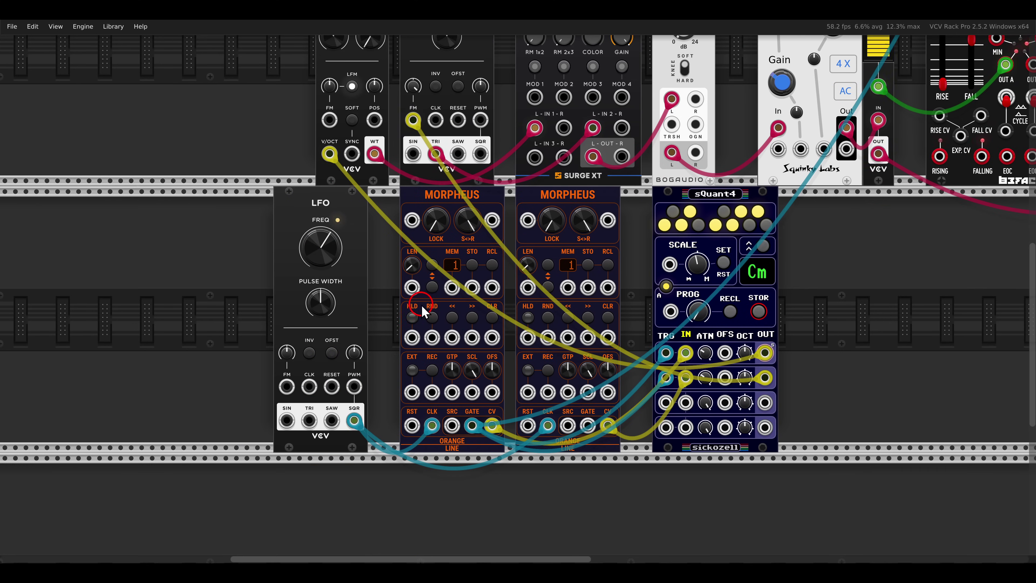
Set the first Morpheus's lock to 100% and check its loop length.
scroll(422, 307, "up", 1)
scroll(421, 305, "down", 1)
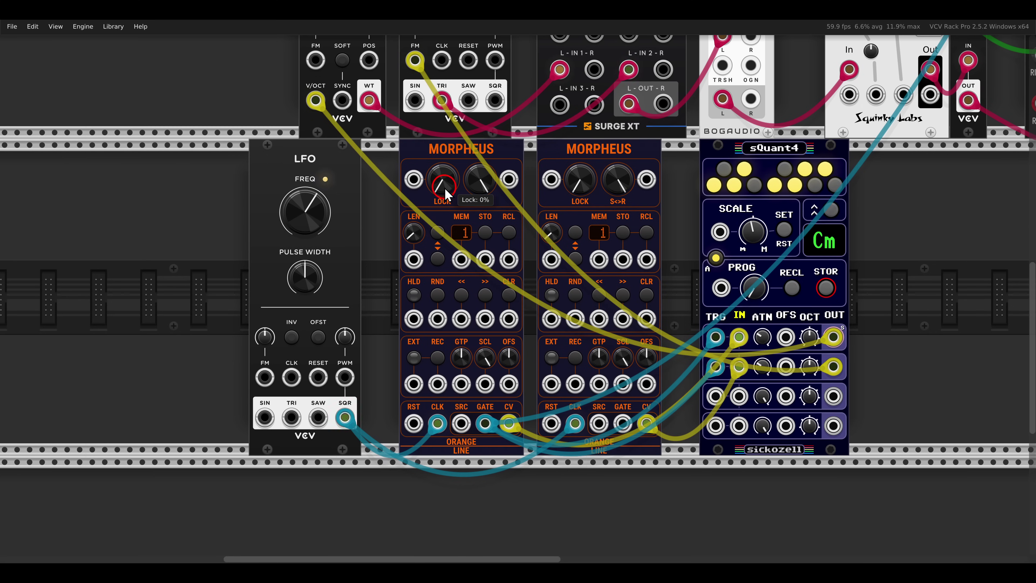
left_click_drag(444, 188, 439, 21)
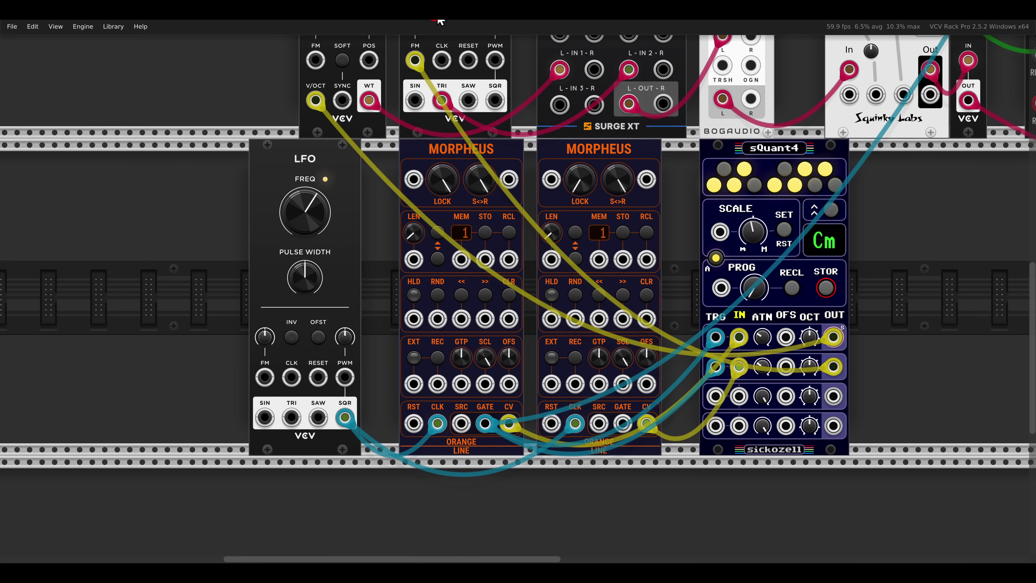
left_click(447, 165)
left_click(413, 232)
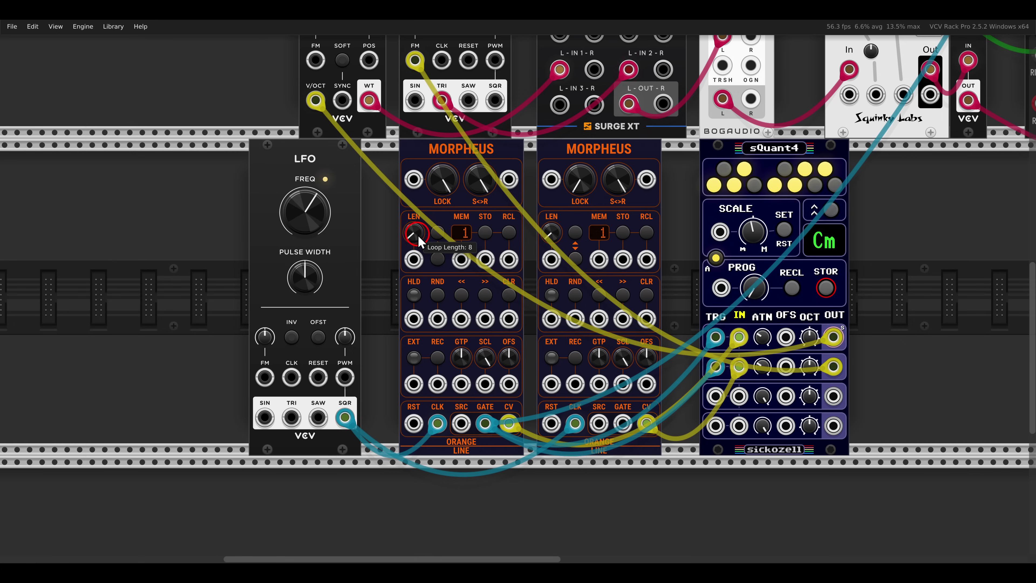
left_click_drag(415, 234, 415, 236)
left_click(934, 297)
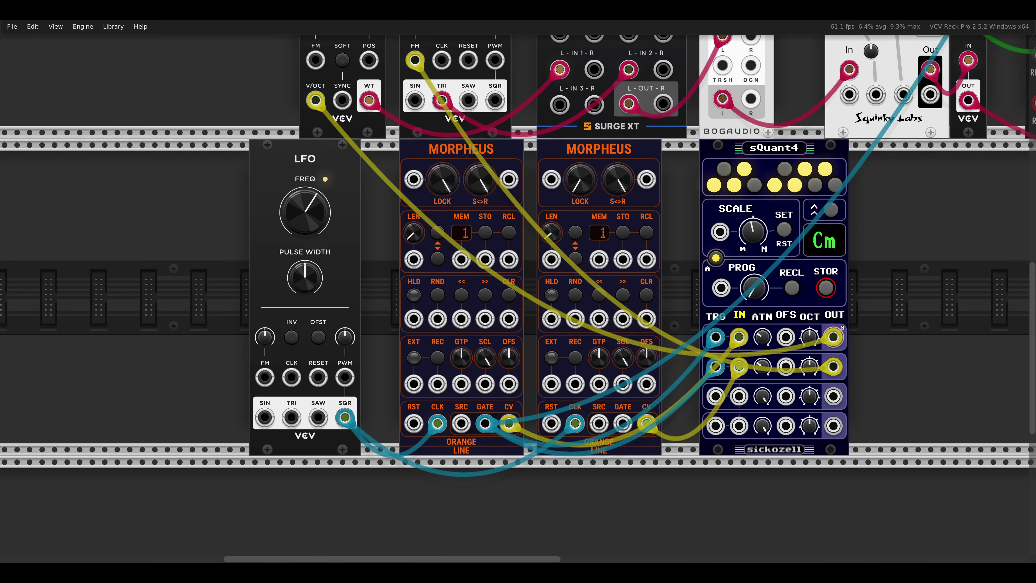
left_click(809, 342)
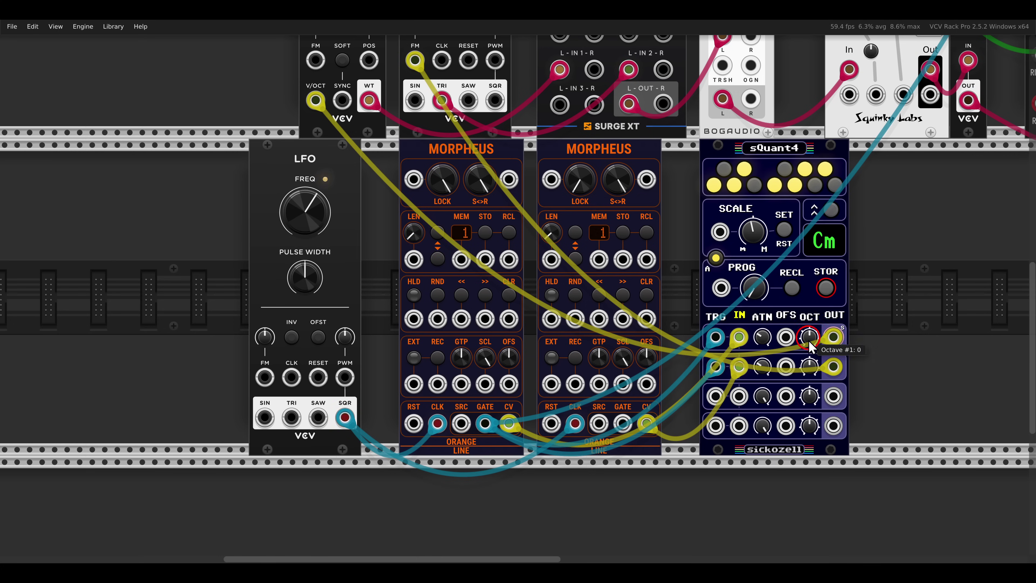
left_click(797, 337)
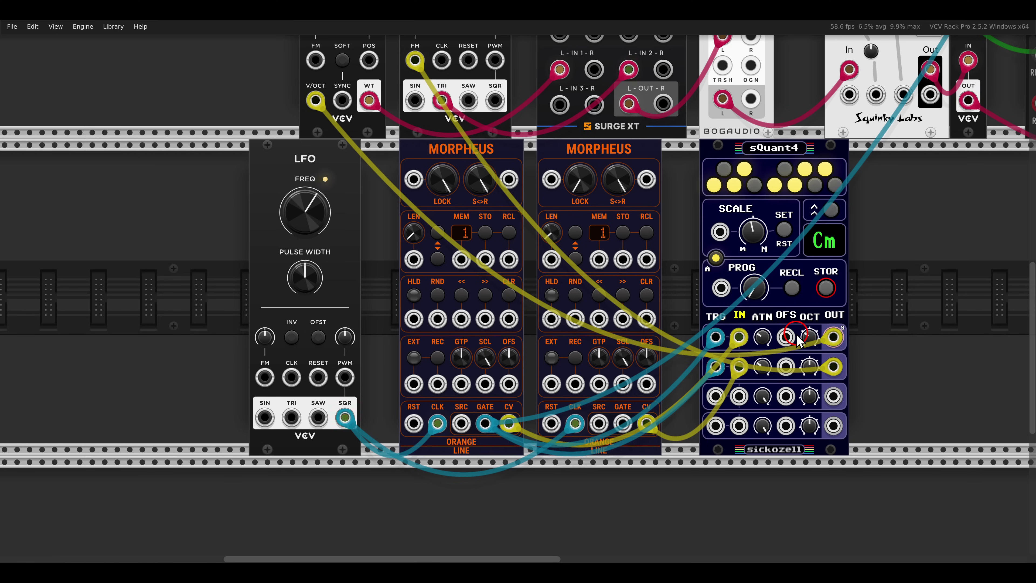
left_click(519, 247)
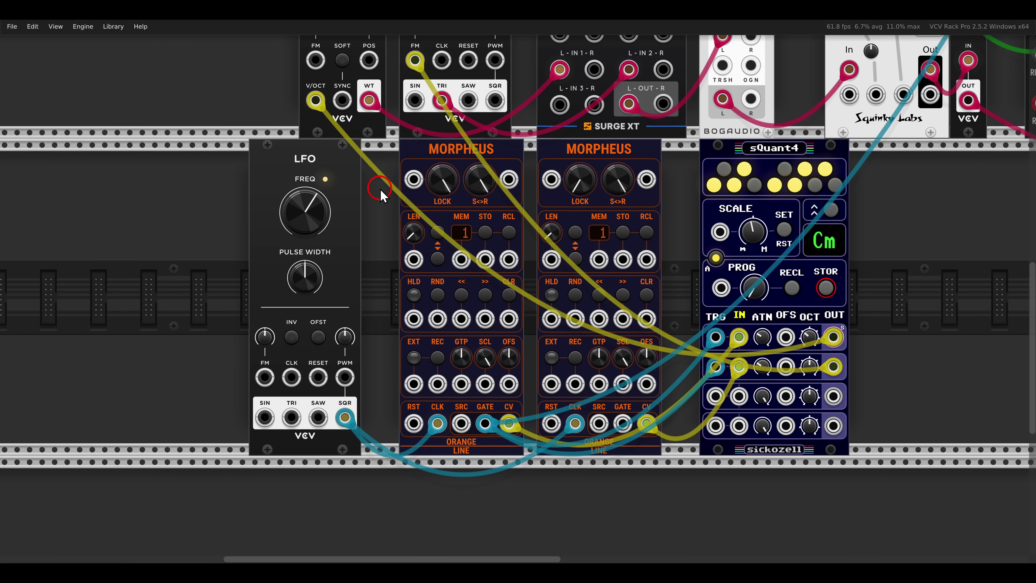
Try a lower lock of about 83% on the first Morpheus and return it to 100%.
mouse_move(436, 183)
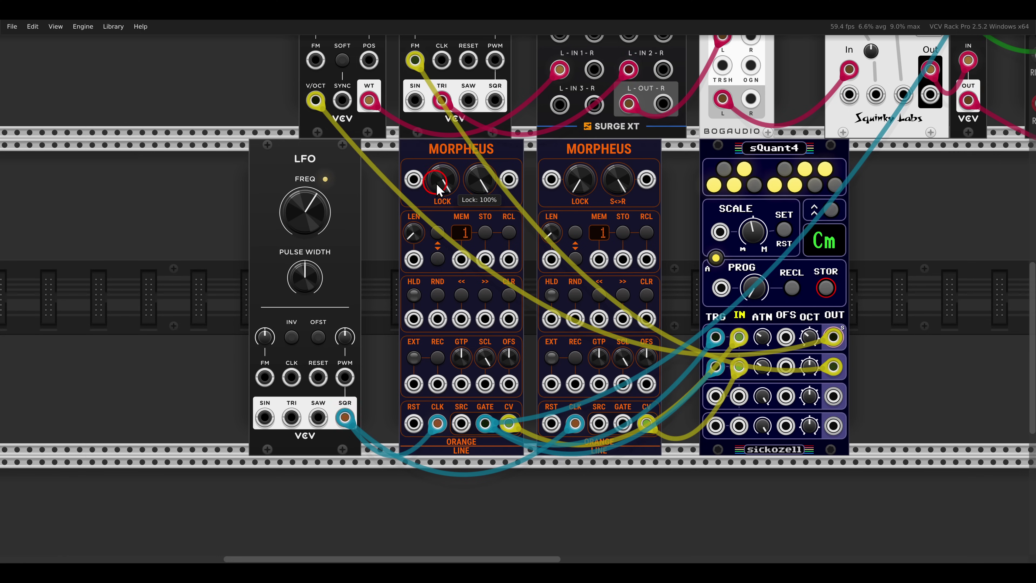
left_click_drag(440, 181, 440, 209)
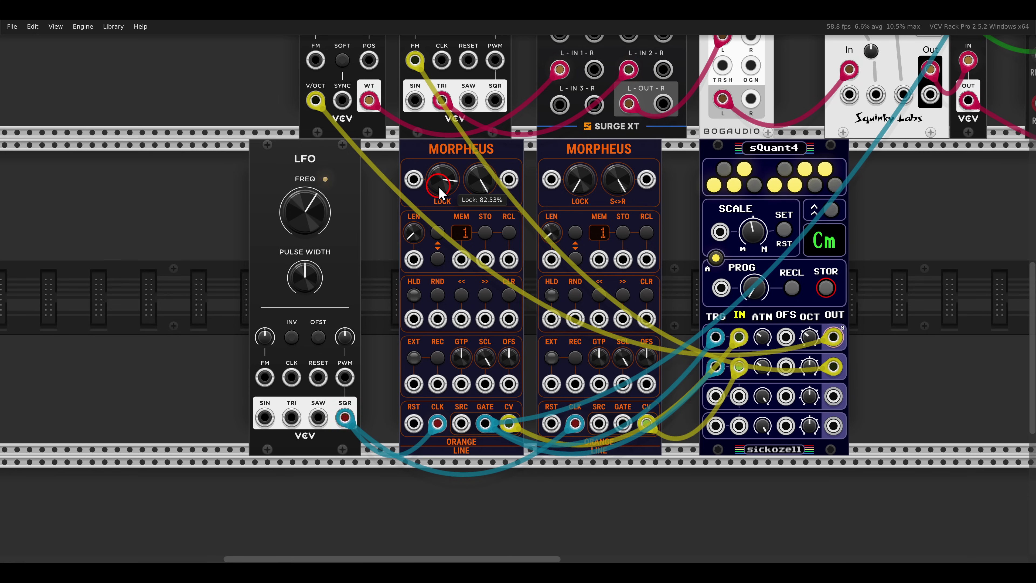
left_click_drag(439, 189, 422, 151)
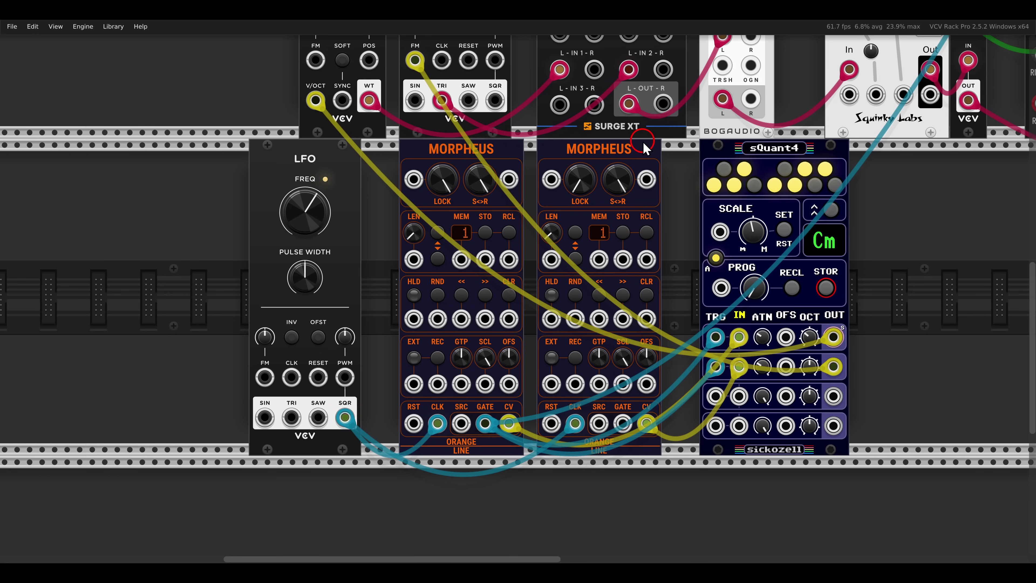
Turn the mixer's input 1 level all the way down.
left_click_drag(642, 142, 560, 255)
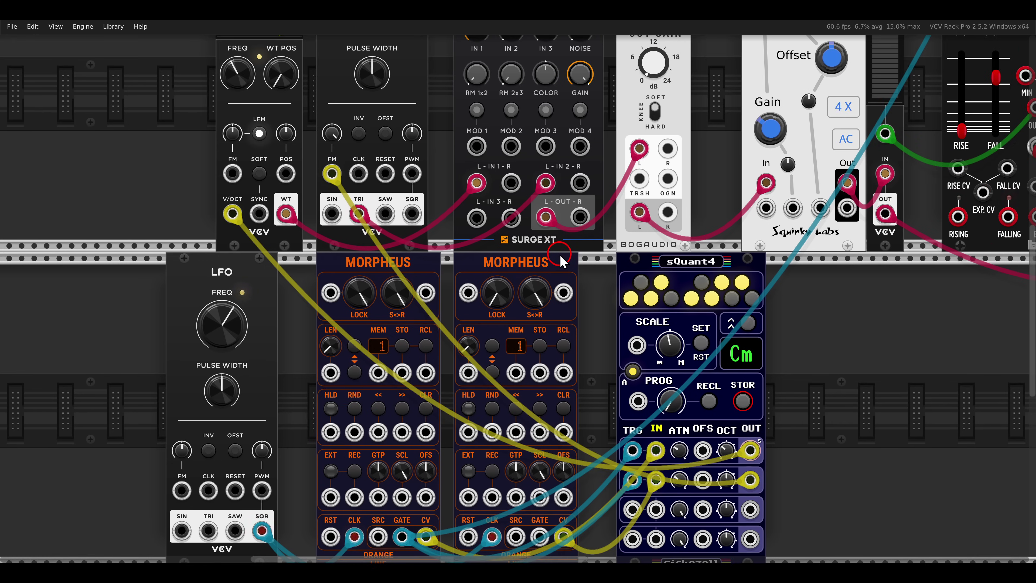
scroll(560, 255, "down", 3)
left_click_drag(474, 119, 477, 120)
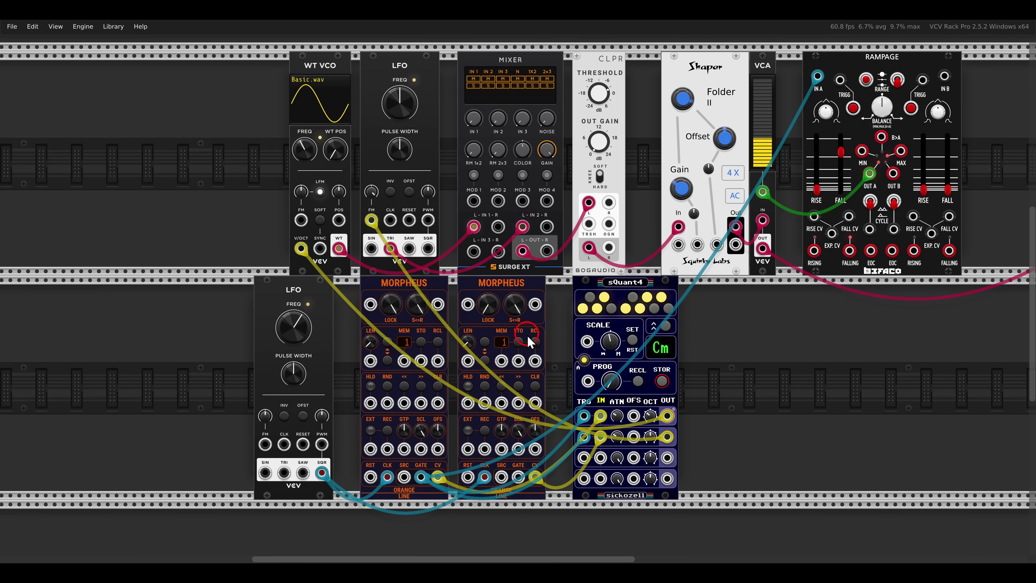
Switch to the Moog Labyrinth panel image, examine the EG trigger mix and envelope decay controls, and return to VCV Rack.
key("alt+Tab")
left_click(545, 324)
left_click_drag(625, 331, 722, 444)
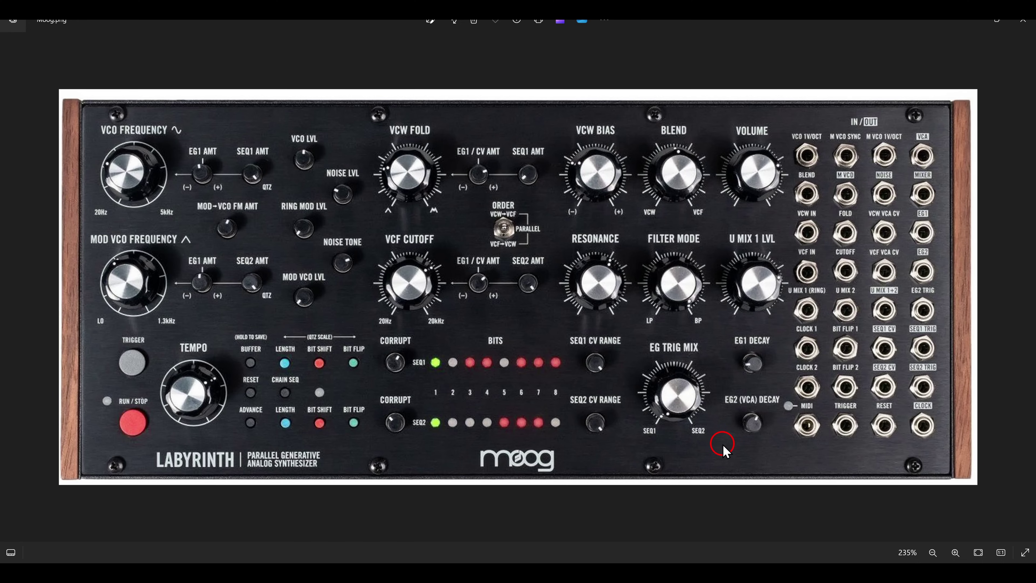
mouse_move(663, 435)
left_mouse_down()
mouse_move(638, 408)
mouse_move(628, 438)
mouse_move(662, 451)
left_mouse_up()
key("alt+Tab")
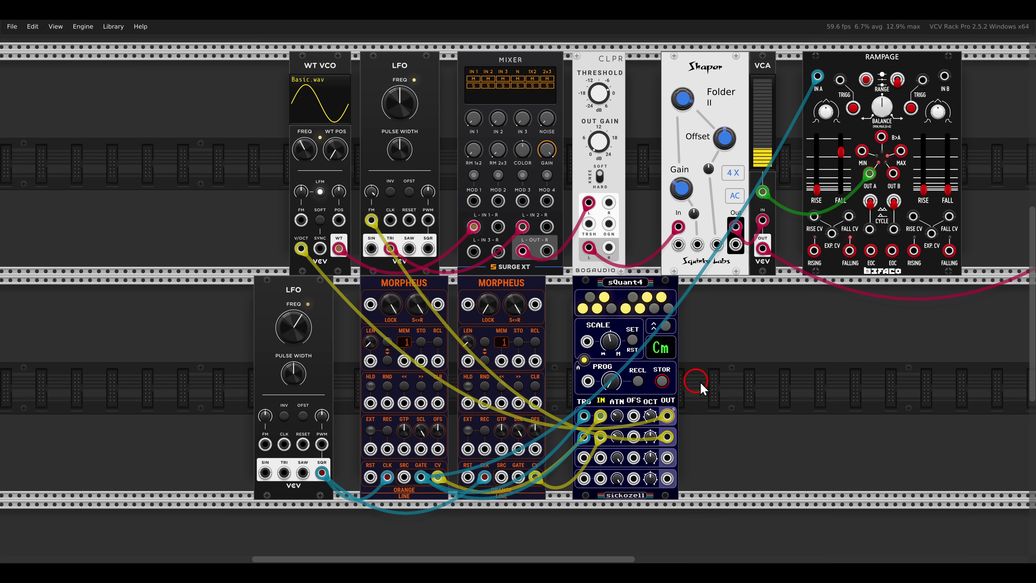
Move the sQuant4 further along the row and place a VCV Fade module between it and the second Morpheus.
scroll(620, 328, "up", 5)
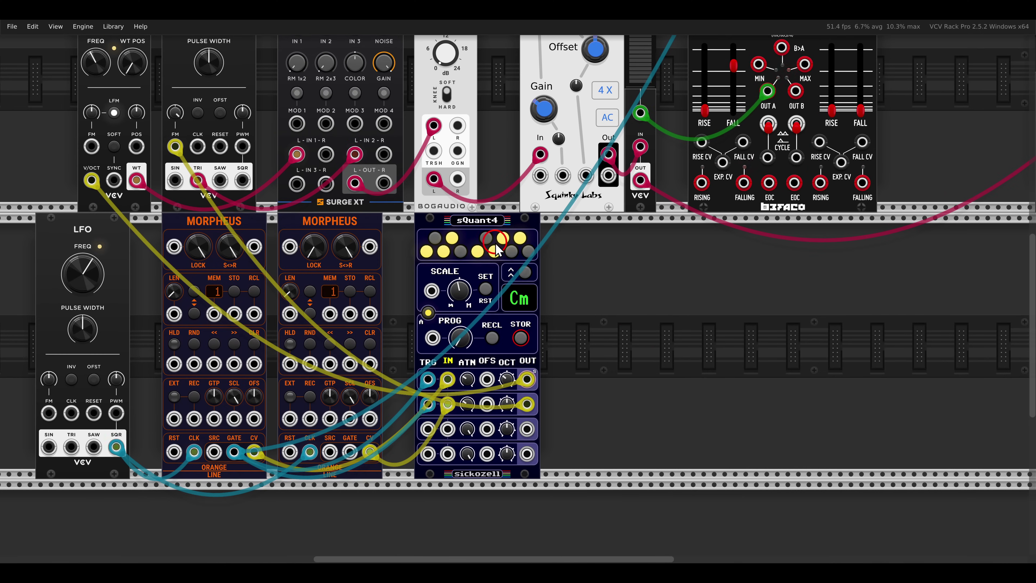
left_click_drag(496, 243, 591, 245)
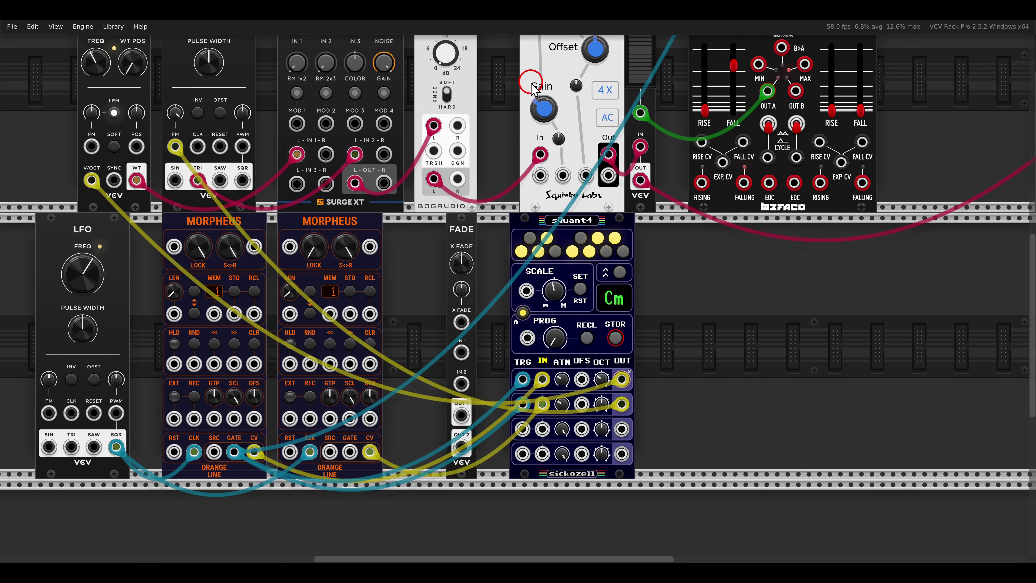
Place the Fade beside the second Morpheus and move both Morpheus gate cables from the sQuant4 triggers to Fade inputs 1 and 2.
left_click_drag(470, 270, 438, 269)
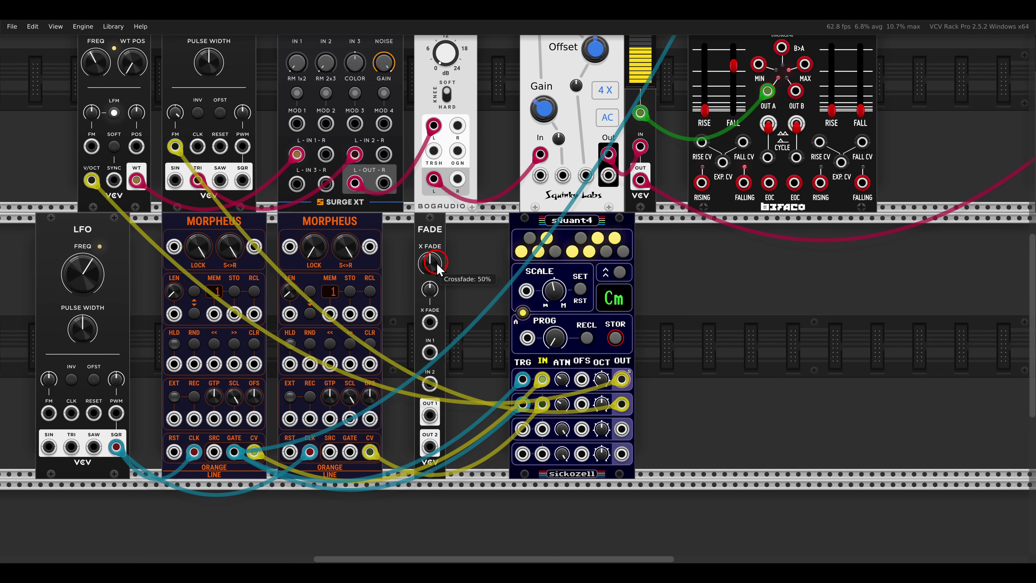
left_click_drag(452, 272, 525, 240)
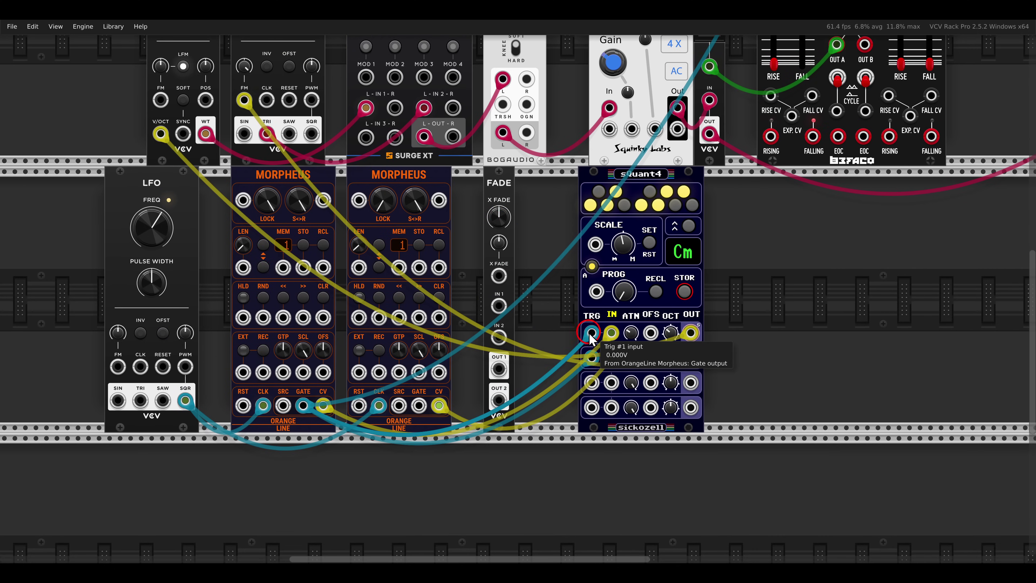
left_click_drag(590, 329, 419, 405)
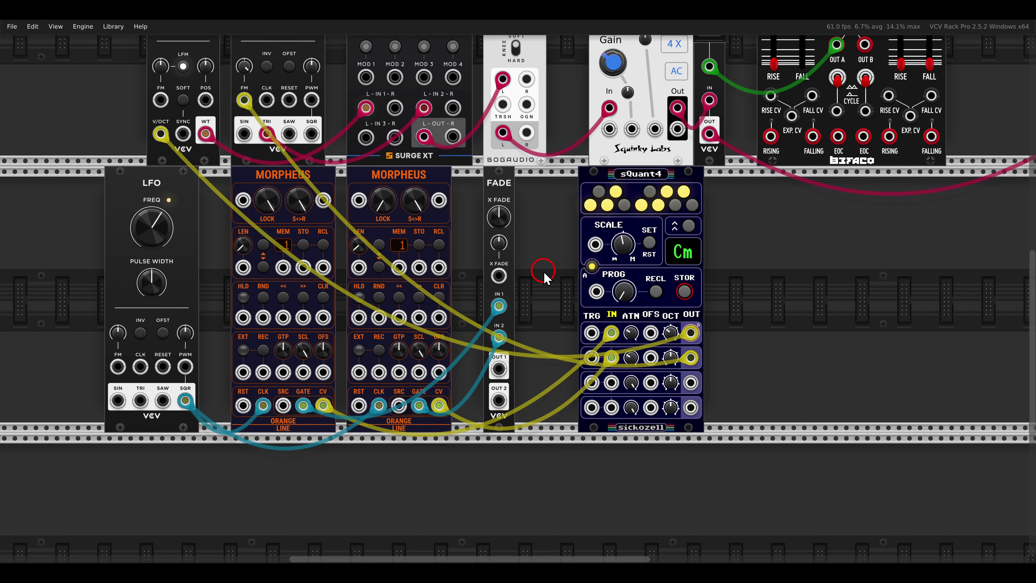
Patch the Fade's Out 1 to sQuant4 trigger inputs 1 and 2 and to the Rampage's In A.
left_click_drag(498, 368, 591, 333)
left_click_drag(498, 369, 592, 358)
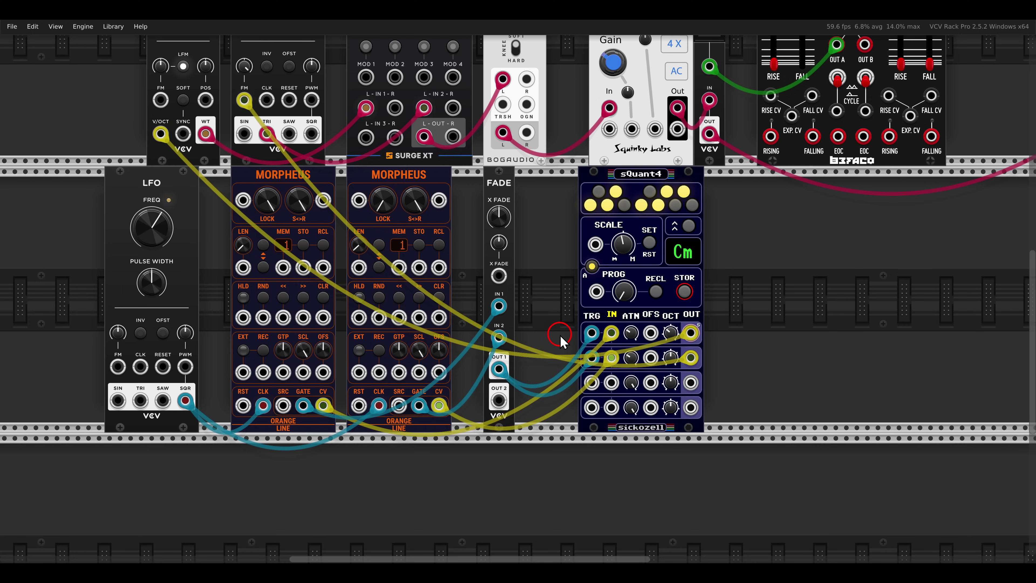
scroll(561, 337, "down", 5)
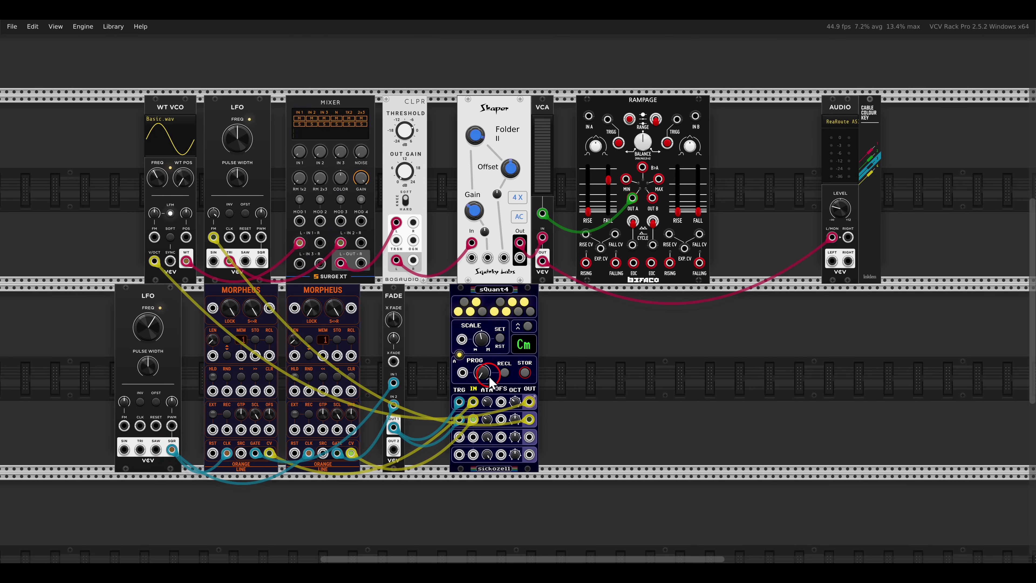
left_click_drag(460, 402, 588, 117)
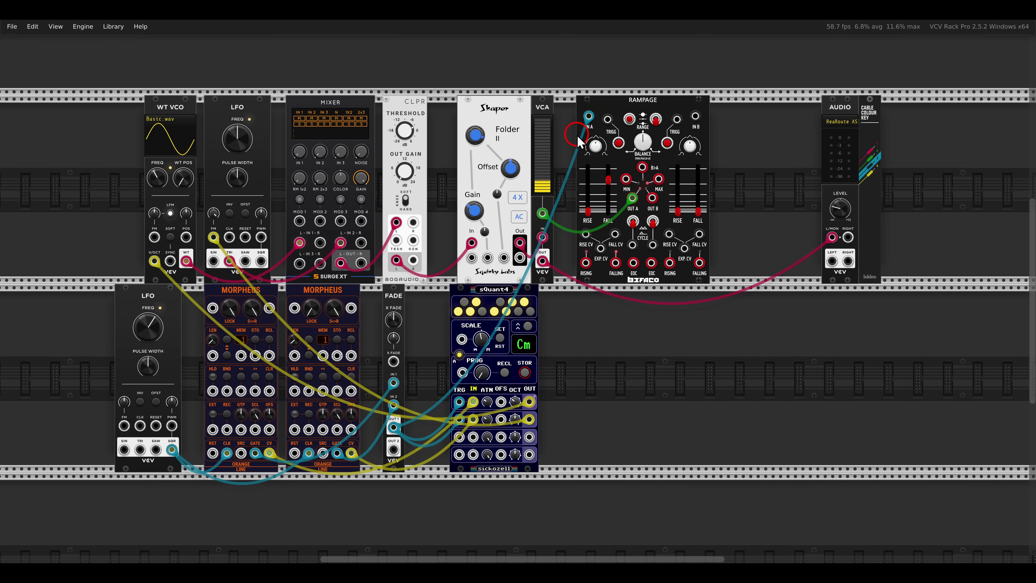
Raise the mixer's input 1 level and try the Fade's crossfade at 100%.
scroll(571, 163, "left", 3)
scroll(572, 164, "down", 1)
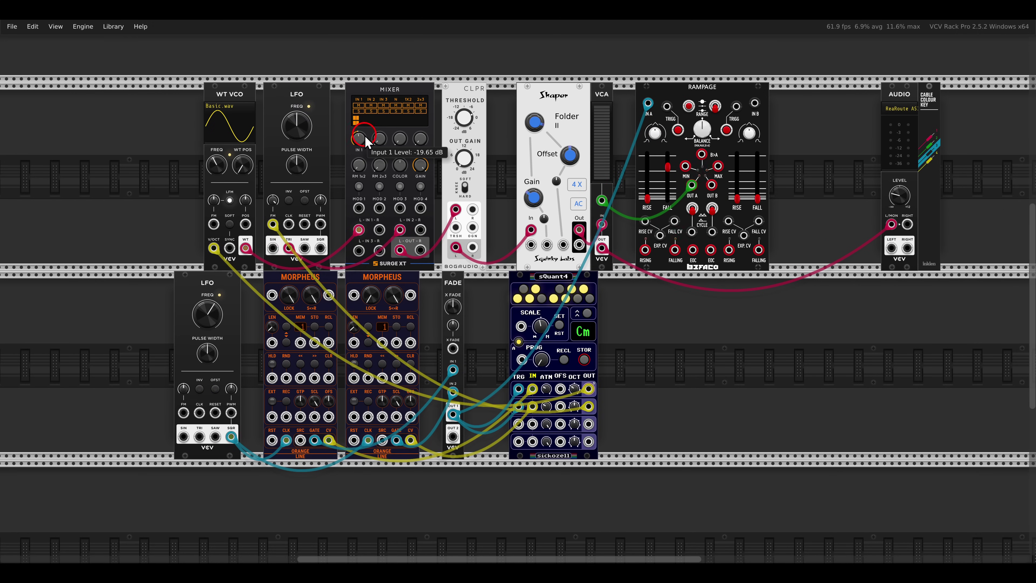
left_click_drag(365, 135, 340, 75)
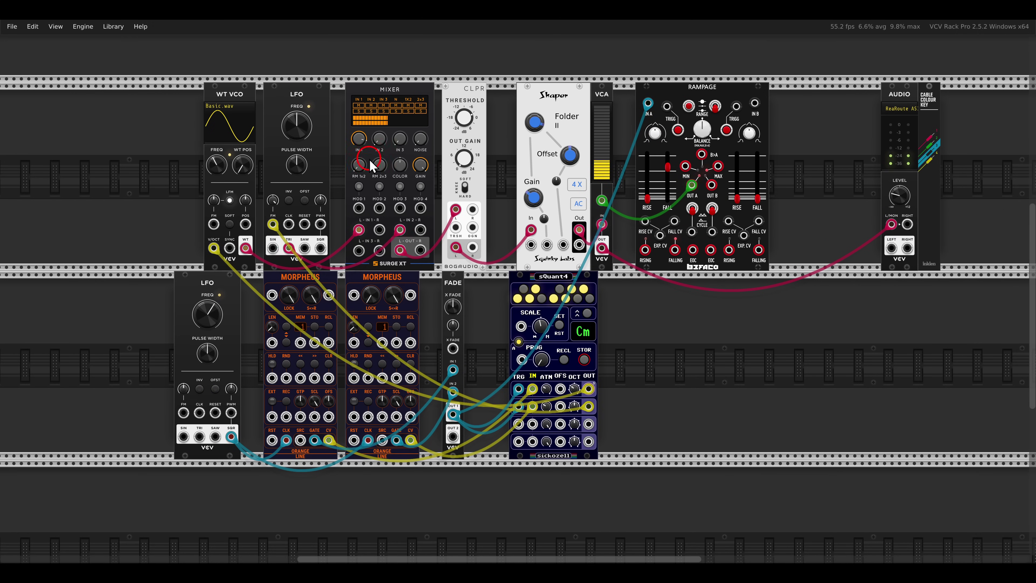
scroll(508, 347, "up", 3)
scroll(508, 347, "left", 4)
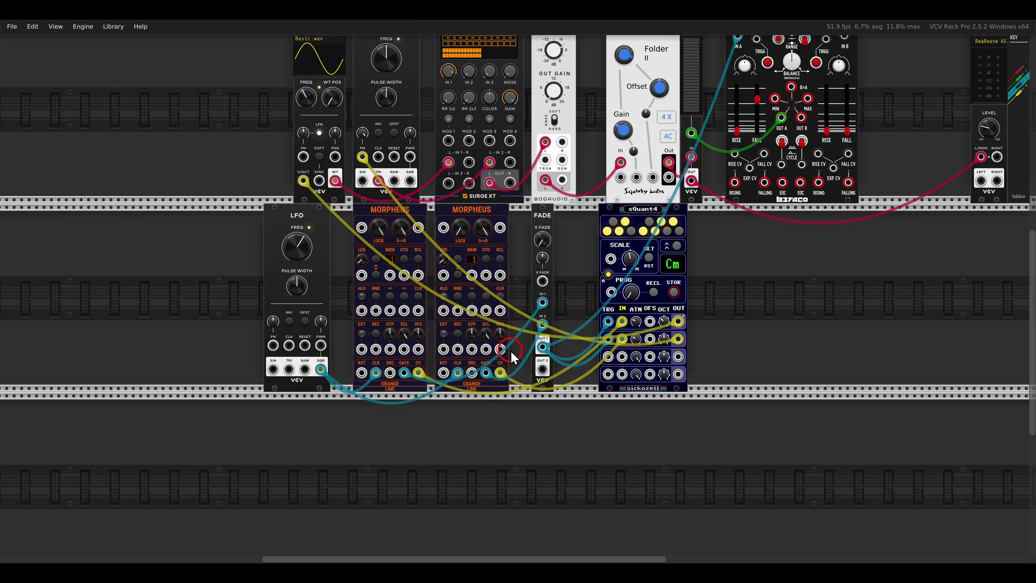
scroll(510, 351, "up", 2)
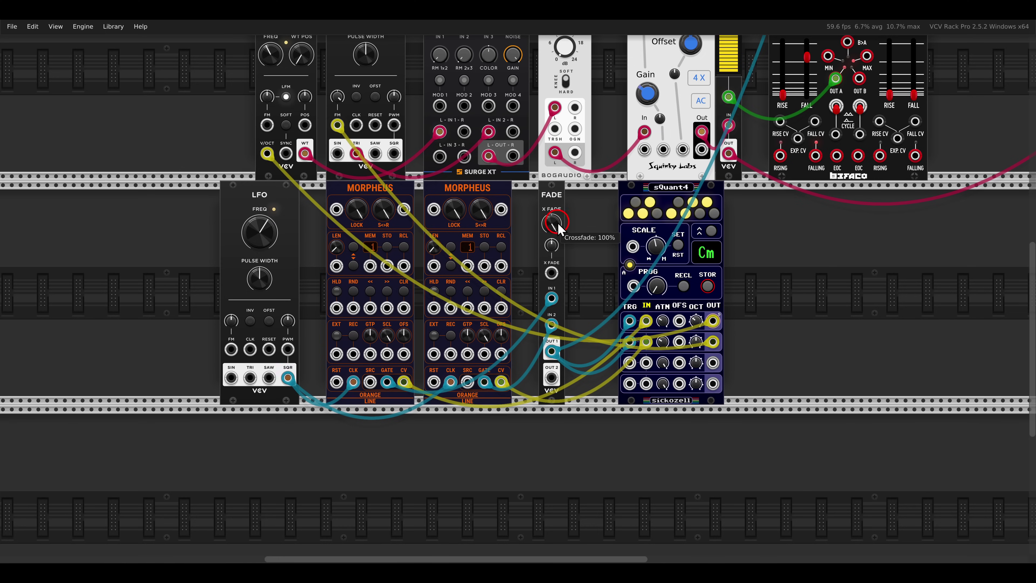
mouse_move(554, 221)
left_mouse_down()
mouse_move(596, 435)
mouse_move(592, 299)
mouse_move(555, 229)
mouse_move(522, 42)
mouse_move(581, 219)
left_mouse_up()
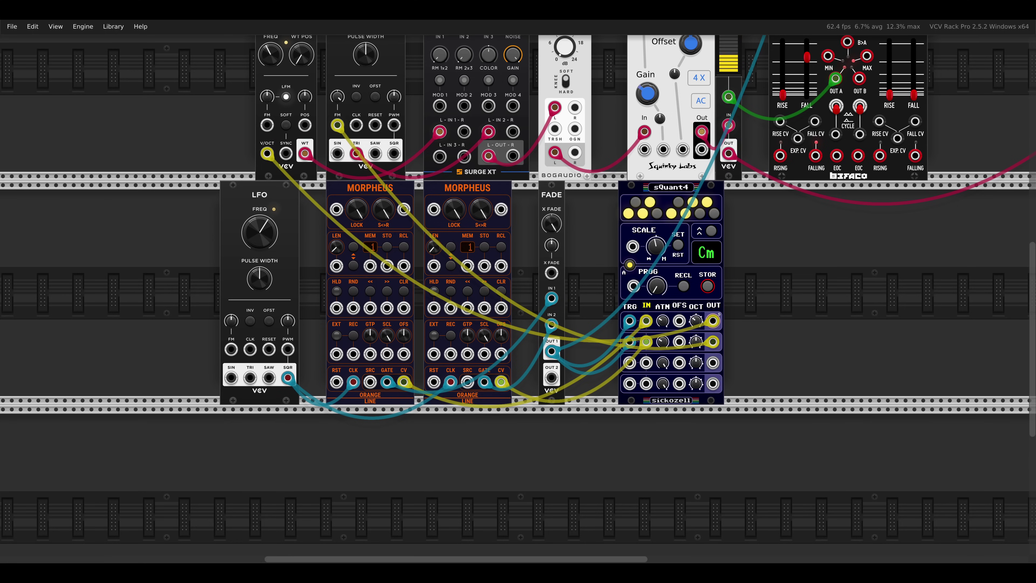
Sweep the Fade's crossfade between the two sequencers' gates and leave it at about 31%.
left_click_drag(649, 261, 611, 211)
scroll(611, 211, "up", 3)
scroll(610, 211, "right", 3)
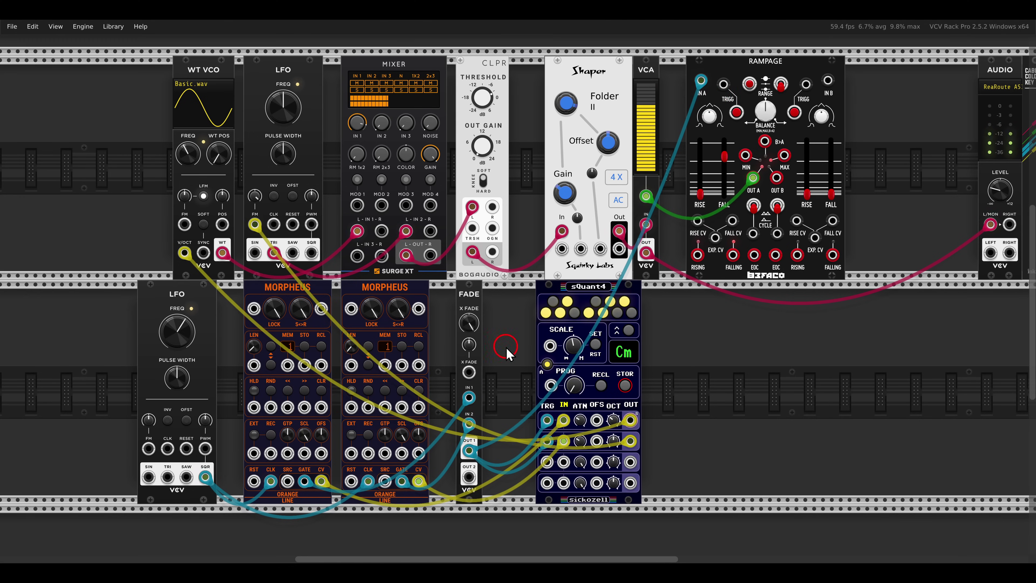
left_click_drag(504, 347, 608, 245)
scroll(578, 286, "up", 2)
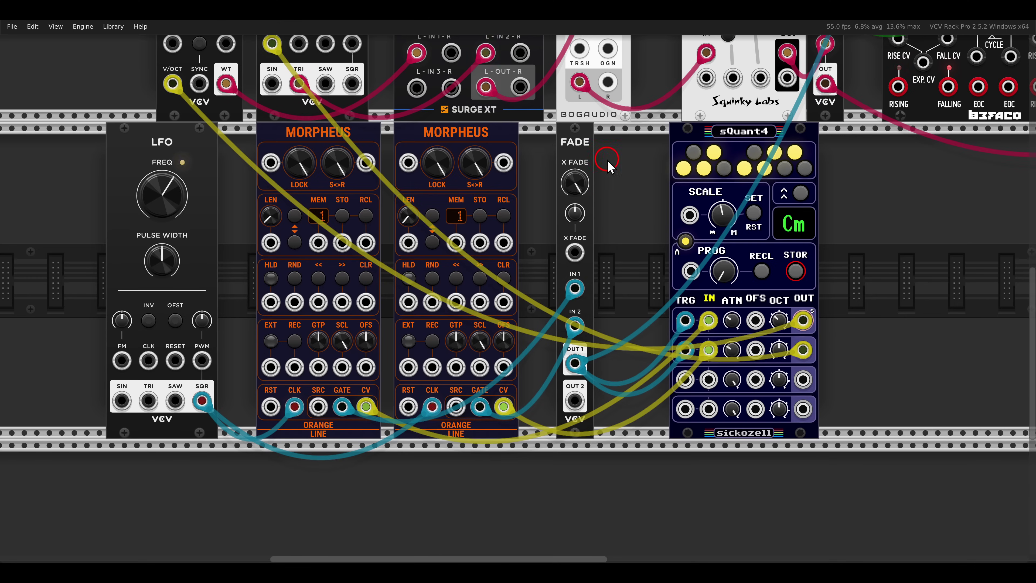
left_click_drag(562, 184, 610, 208)
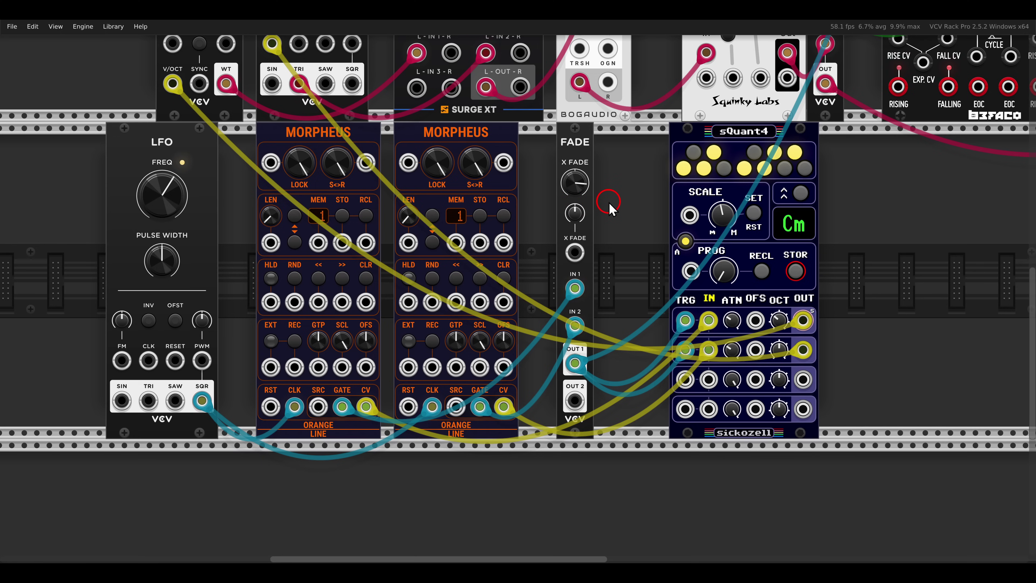
left_click_drag(610, 208, 583, 174)
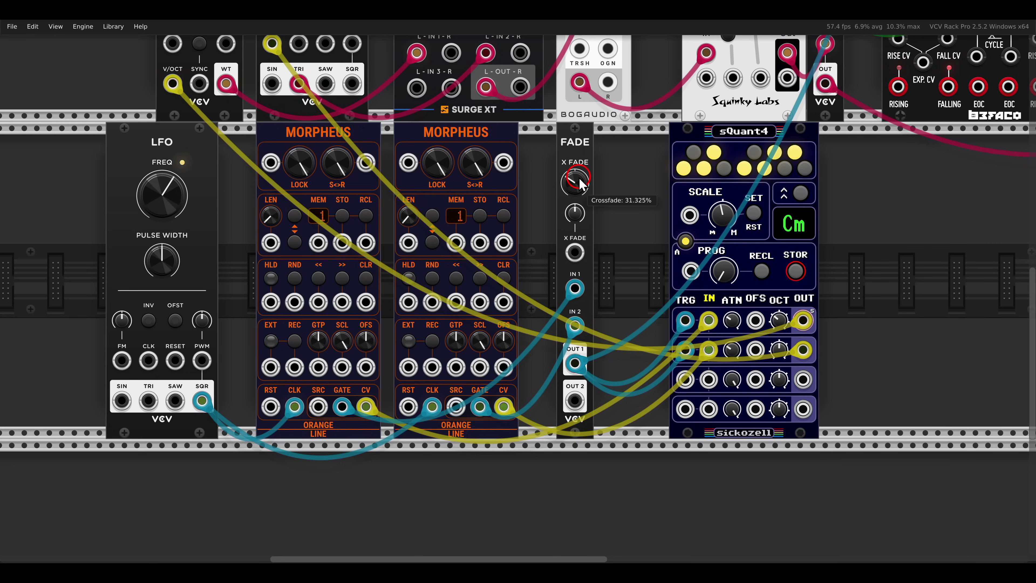
Turn the mixer's input 1 level back down to silence the voice.
scroll(611, 199, "down", 5)
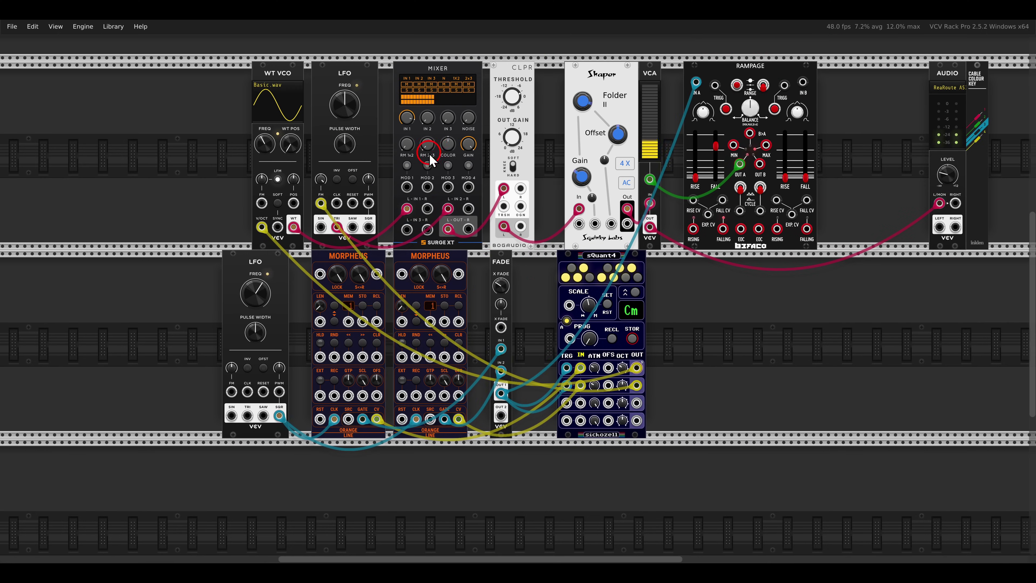
left_click_drag(411, 122, 420, 292)
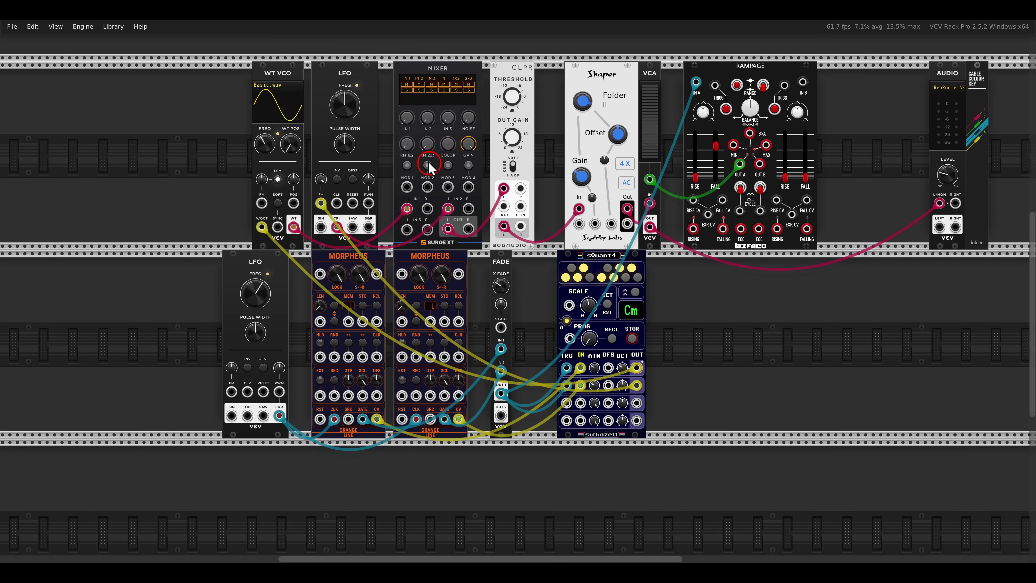
mouse_move(411, 122)
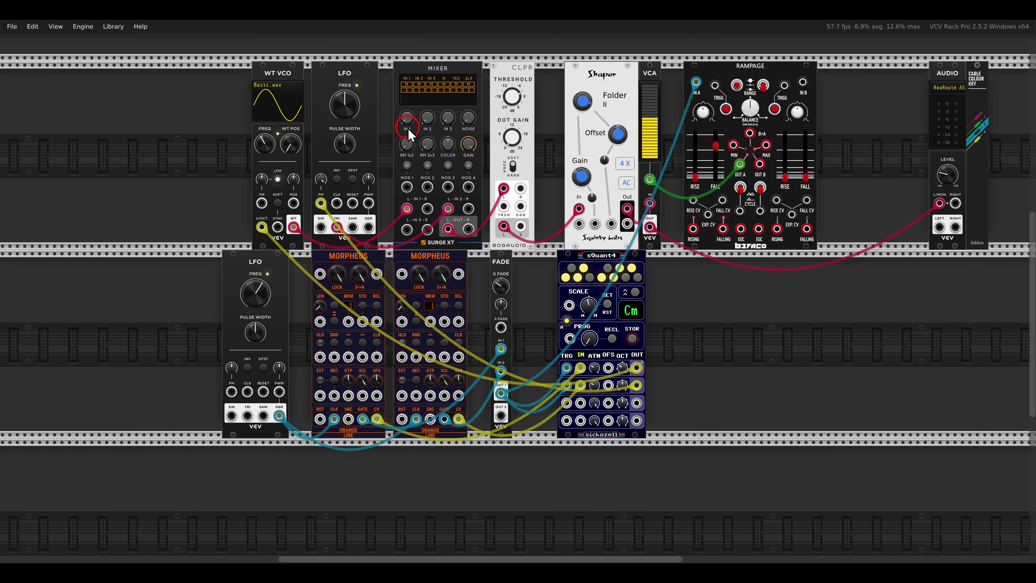
Switch to the Moog Labyrinth panel image, examine the filter controls and the VCW/VCF order switch, and return to VCV Rack.
key("alt+Tab")
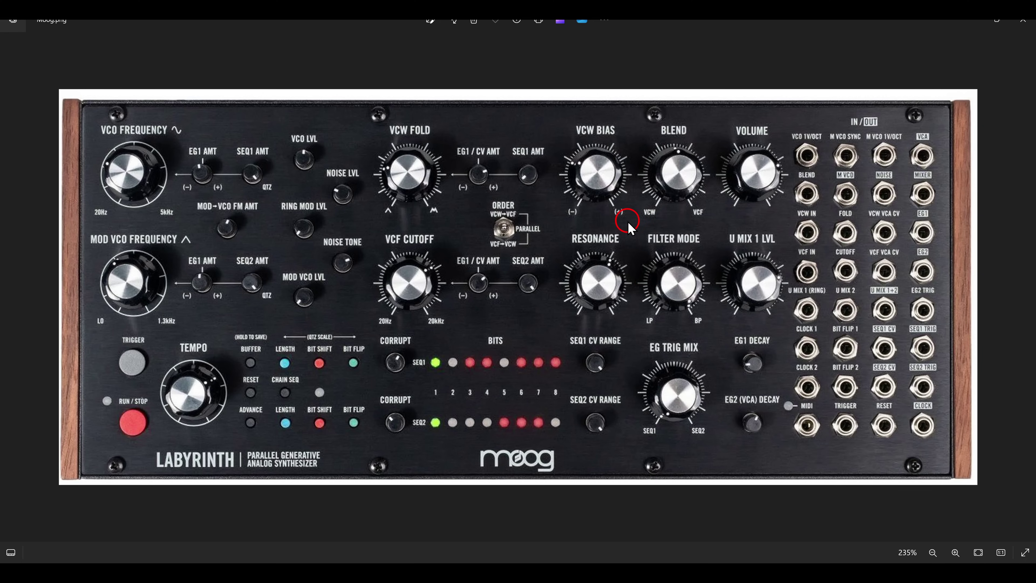
left_click_drag(628, 220, 721, 356)
left_click_drag(470, 189, 546, 263)
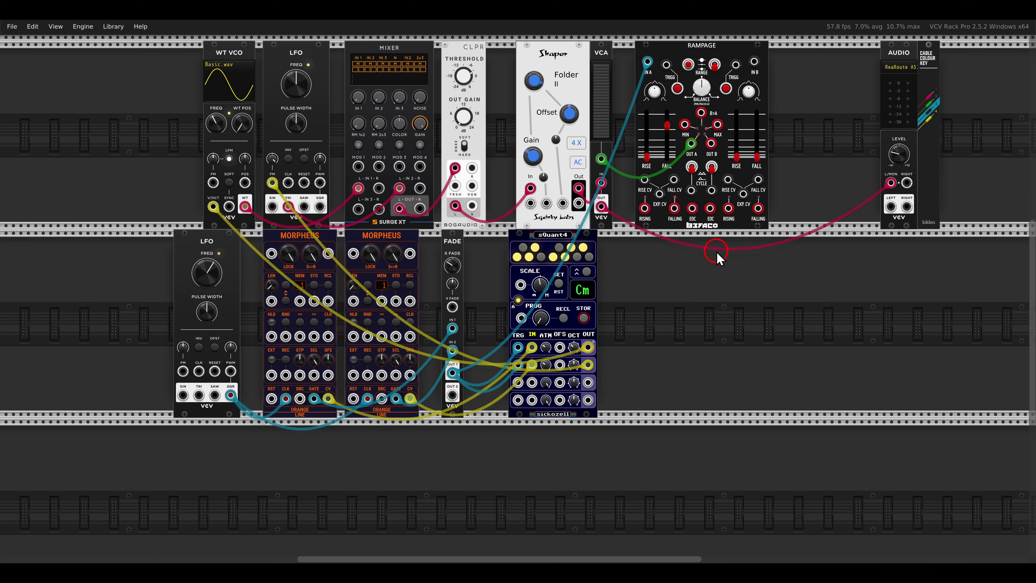
Add a Vult Tangents Steiner-Parker filter in the second row below the Rampage and point out its LP and BP inputs.
scroll(642, 262, "right", 5)
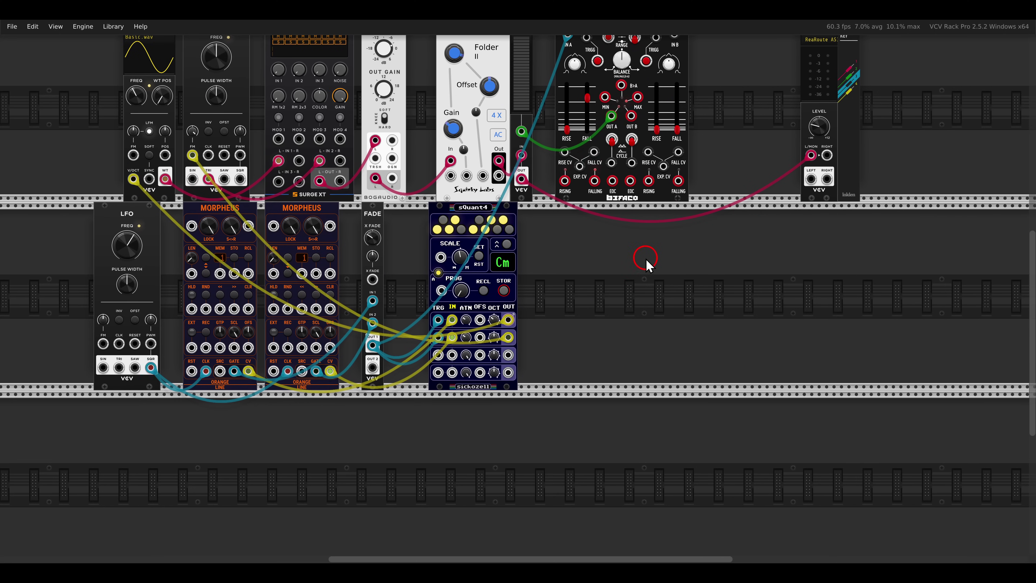
right_click(639, 273)
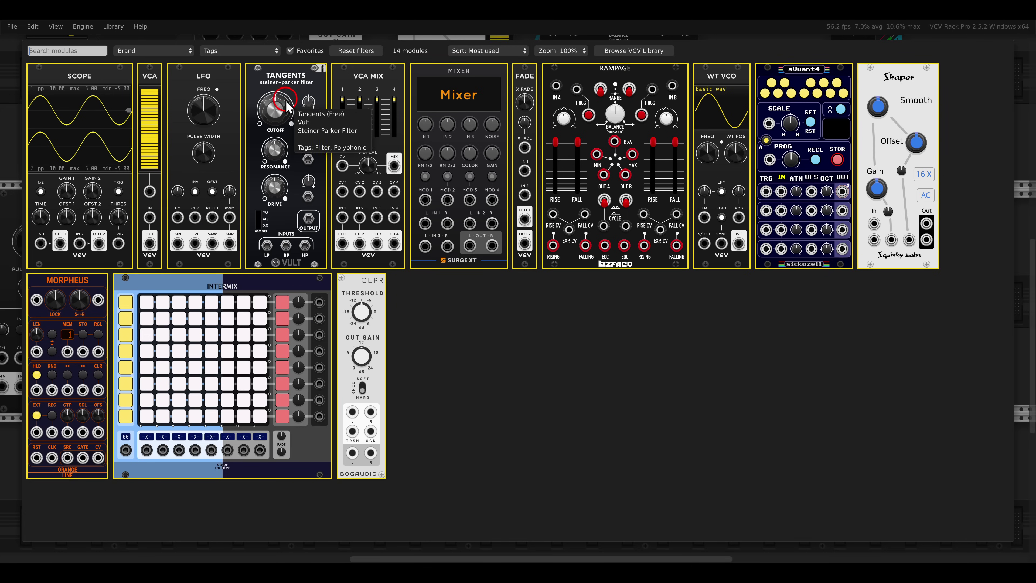
left_click_drag(310, 131, 656, 258)
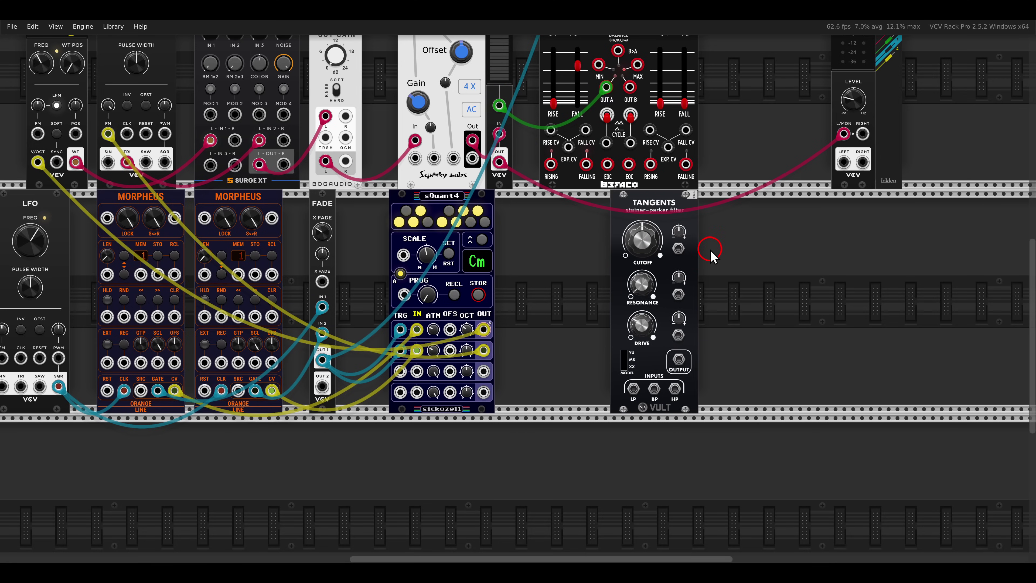
mouse_move(627, 384)
left_mouse_down()
mouse_move(624, 404)
mouse_move(665, 419)
left_mouse_up()
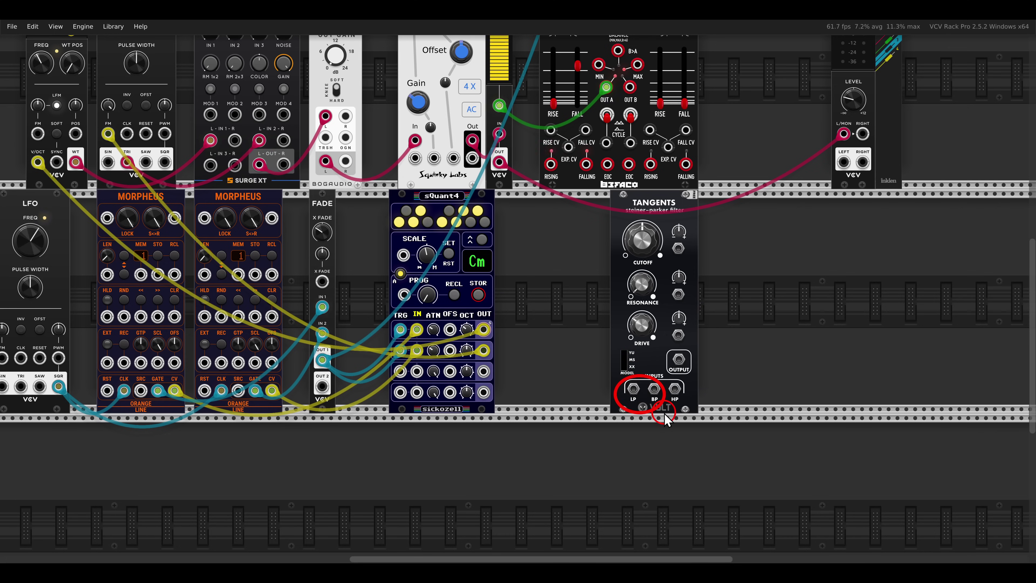
Add a VCV Fade module directly beside the Tangents filter and patch its two outputs to the filter's LP and BP inputs.
right_click(578, 282)
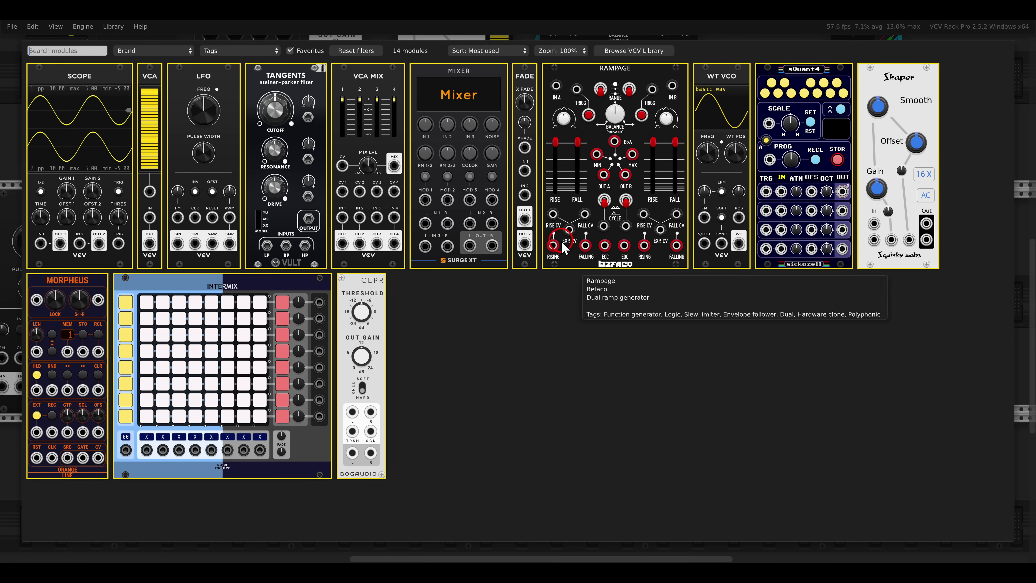
left_click_drag(520, 76, 606, 279)
scroll(652, 377, "up", 3)
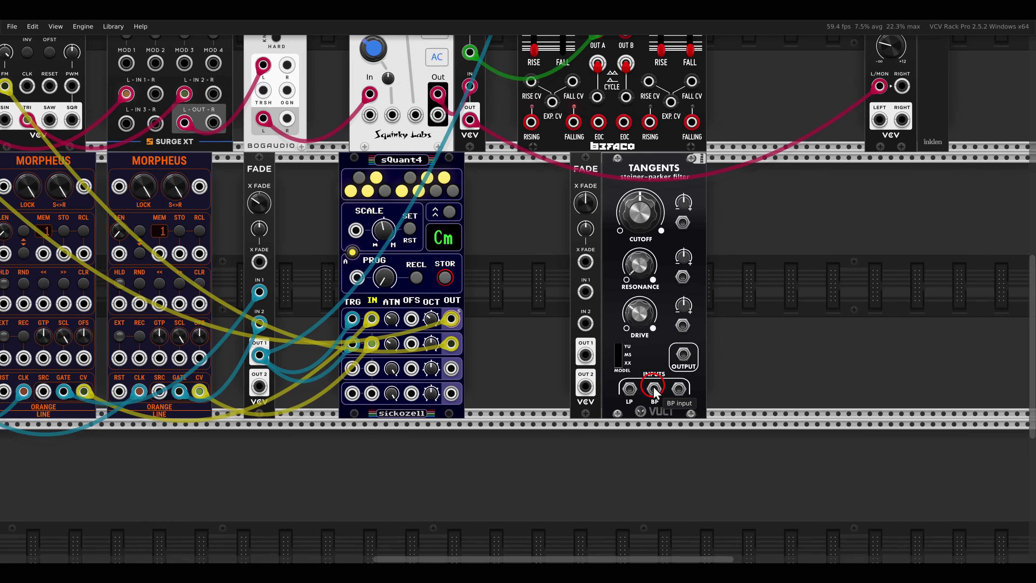
left_click_drag(596, 358, 653, 389)
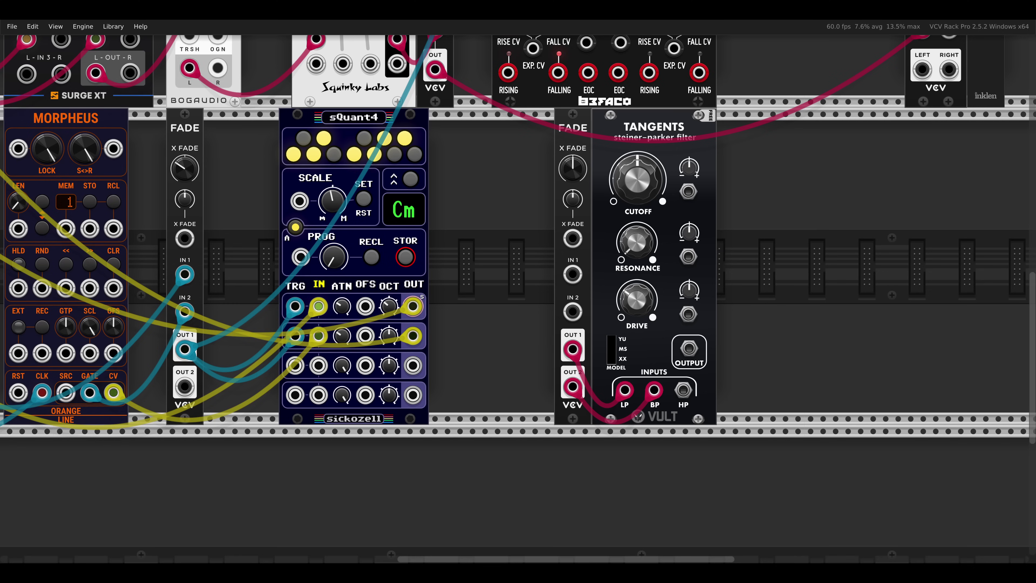
Add a VCV VCA on the output side of the Tangents filter and patch the filter output into its input.
right_click(753, 228)
left_click(150, 94)
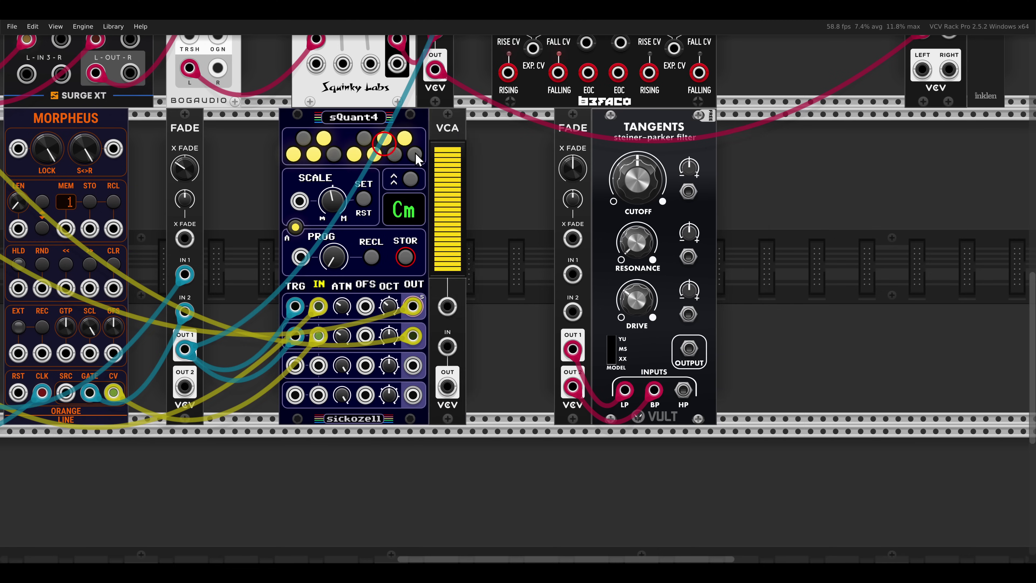
left_click_drag(689, 348, 735, 346)
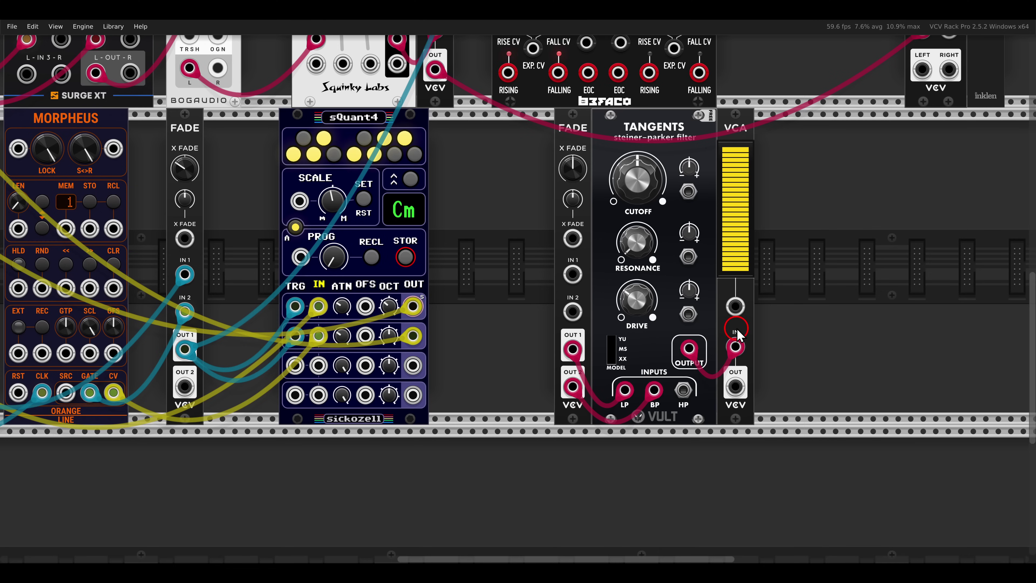
Patch the Rampage's Out A to the CV input of the VCA beside the Tangents filter.
scroll(730, 363, "down", 3)
scroll(746, 282, "up", 2)
left_click_drag(715, 381, 611, 140)
scroll(676, 333, "down", 3)
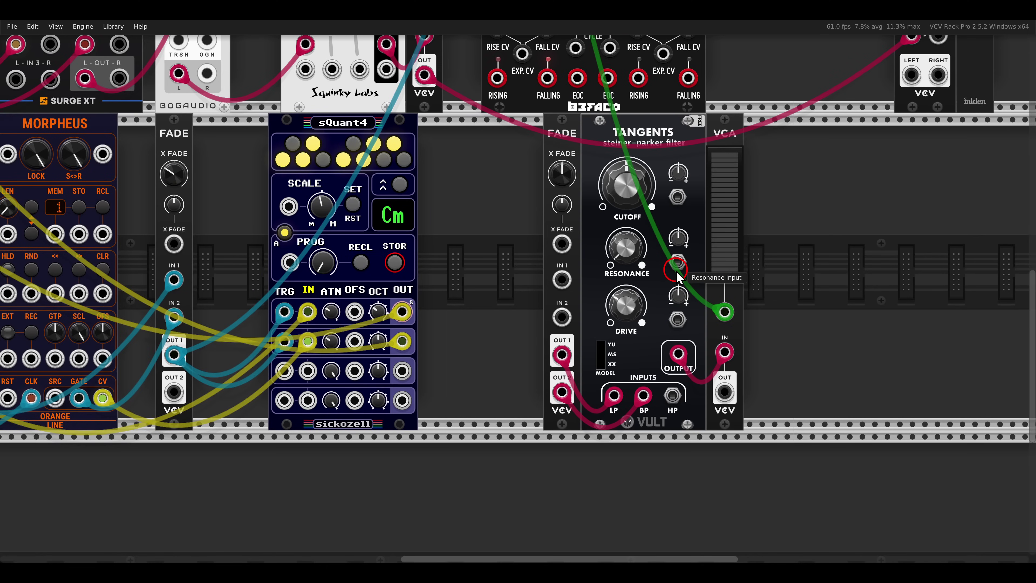
Shift the Fade, Tangents and VCA group further along its row, and move the modules from Shaper onward away from the CLPR.
scroll(676, 270, "down", 4)
scroll(669, 263, "right", 2)
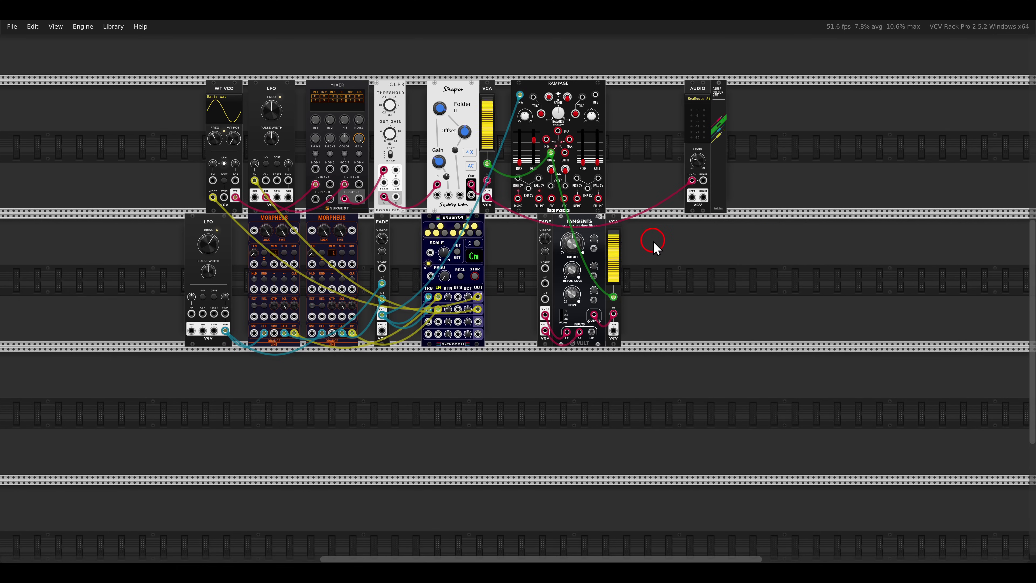
left_click_drag(709, 271, 544, 271)
left_click_drag(554, 225, 644, 224)
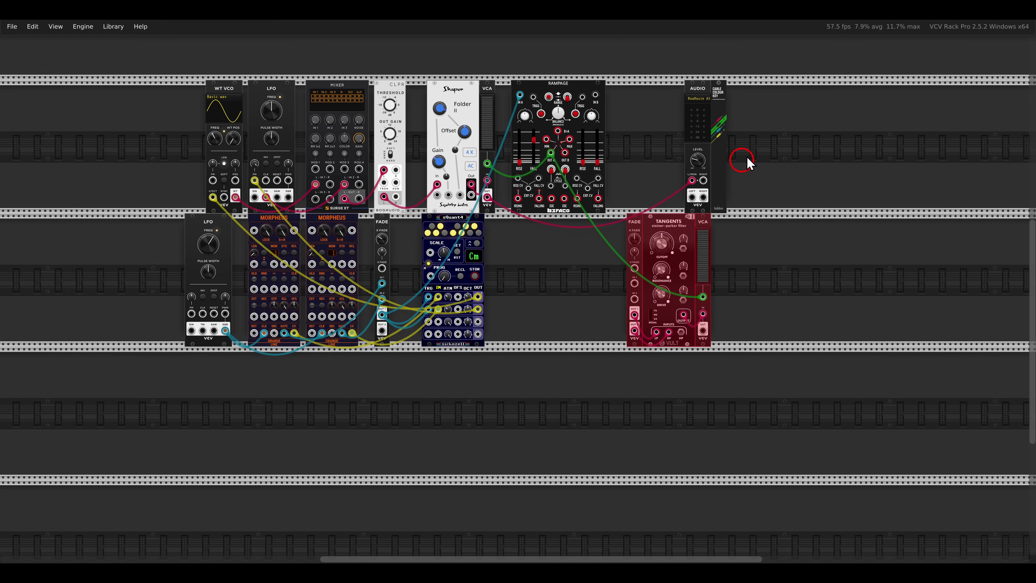
left_click_drag(782, 125, 658, 94)
left_click(521, 131)
Add an Intermix matrix mixer in the gap between the CLPR and the Shaper.
right_click(520, 131)
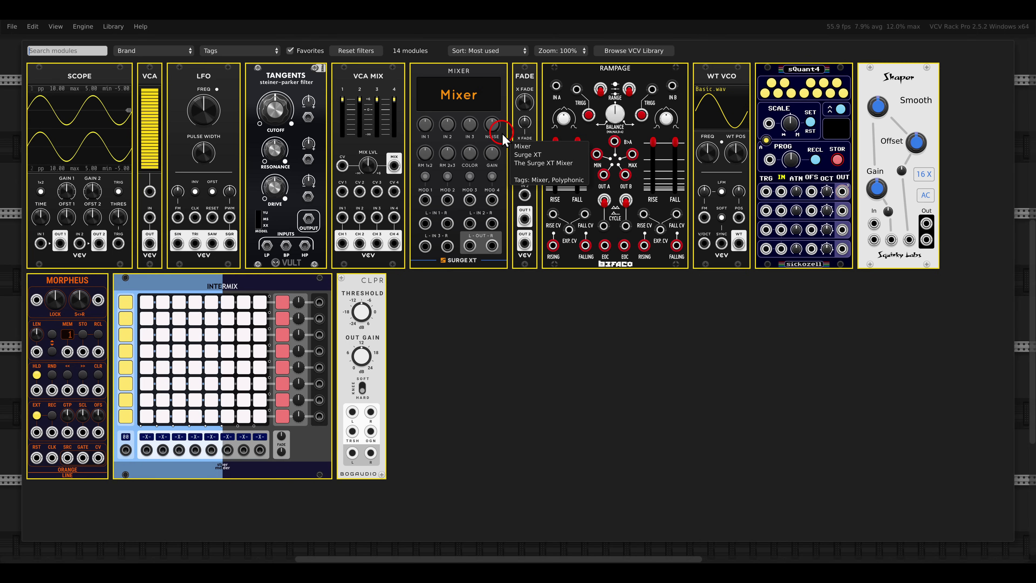
left_click(252, 323)
scroll(510, 163, "up", 4)
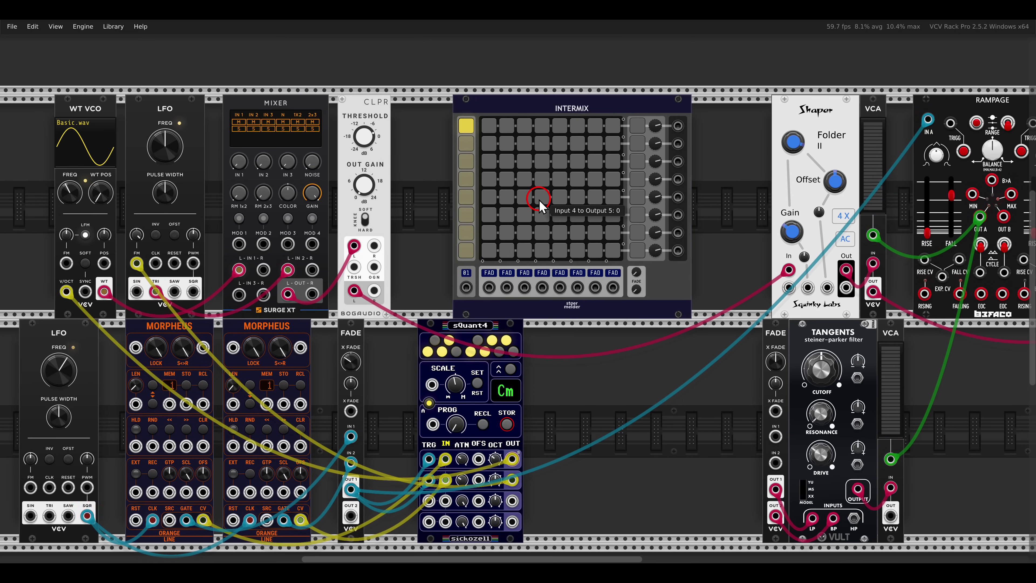
scroll(539, 206, "up", 2)
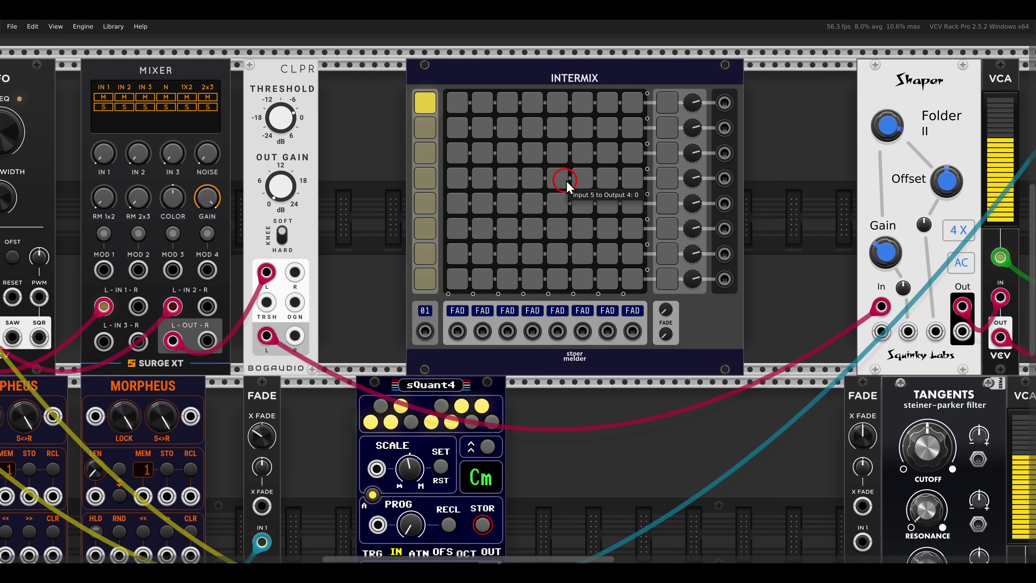
Step through the other scenes on the Intermix and return to scene 1.
scroll(547, 200, "up", 2)
left_click(403, 144)
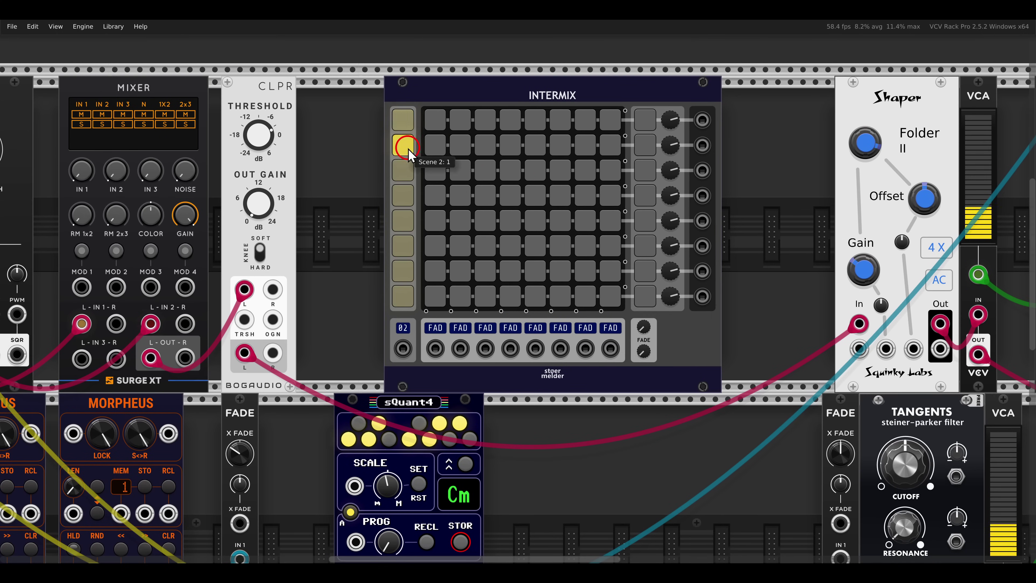
left_click(401, 179)
left_click(401, 119)
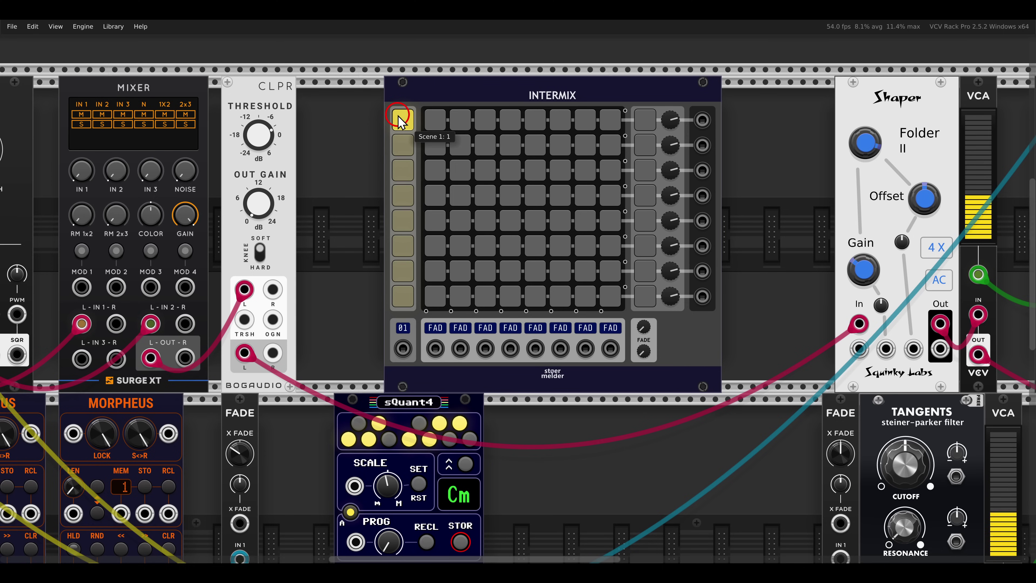
Patch the CLPR output, the Shaper VCA output and the Tangents VCA output into Intermix inputs 1, 2 and 3.
scroll(394, 236, "down", 1)
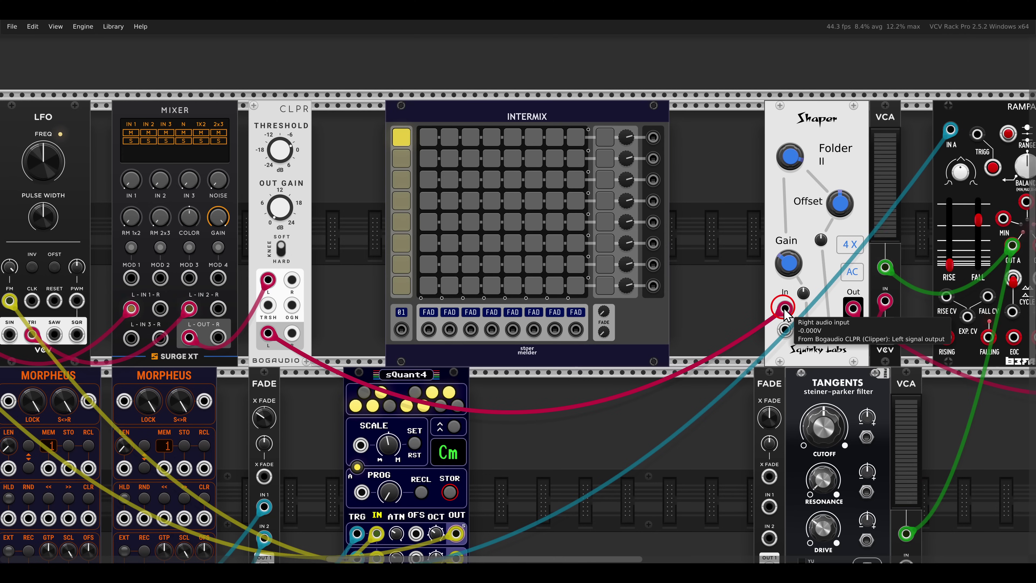
left_click_drag(784, 309, 428, 335)
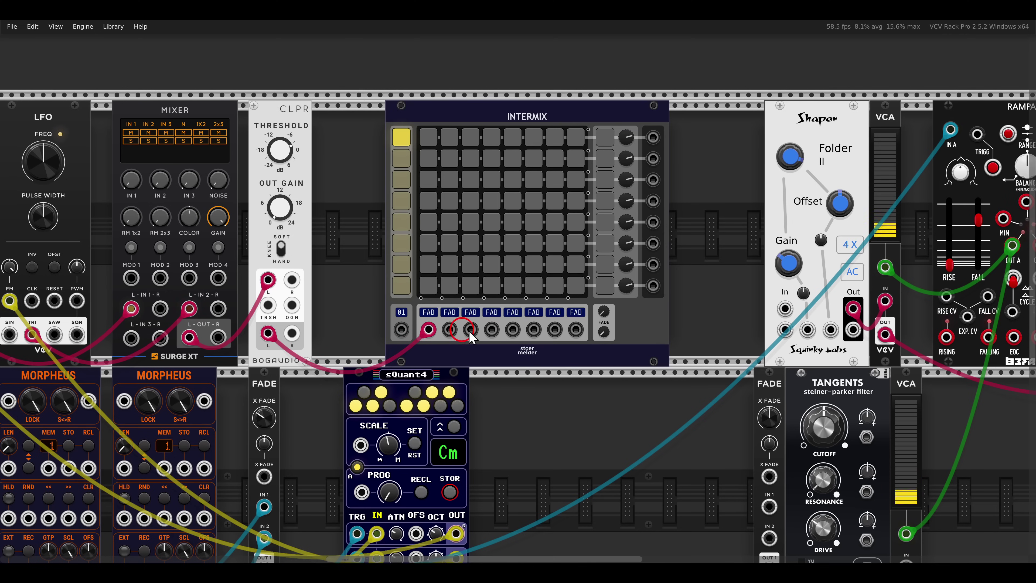
left_click_drag(885, 335, 449, 328)
scroll(734, 469, "down", 3)
left_click_drag(904, 545, 471, 276)
scroll(490, 326, "up", 2)
left_click_drag(490, 326, 479, 338)
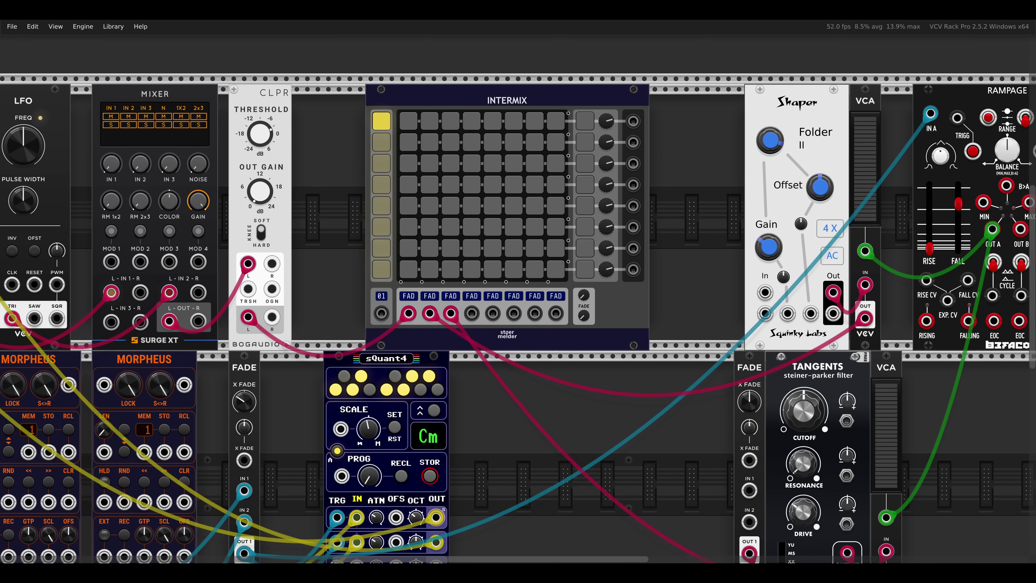
Patch Intermix output 1 to the Shaper's In and output 2 to In 1 of the Fade beside the Tangents filter.
left_click_drag(687, 226, 650, 217)
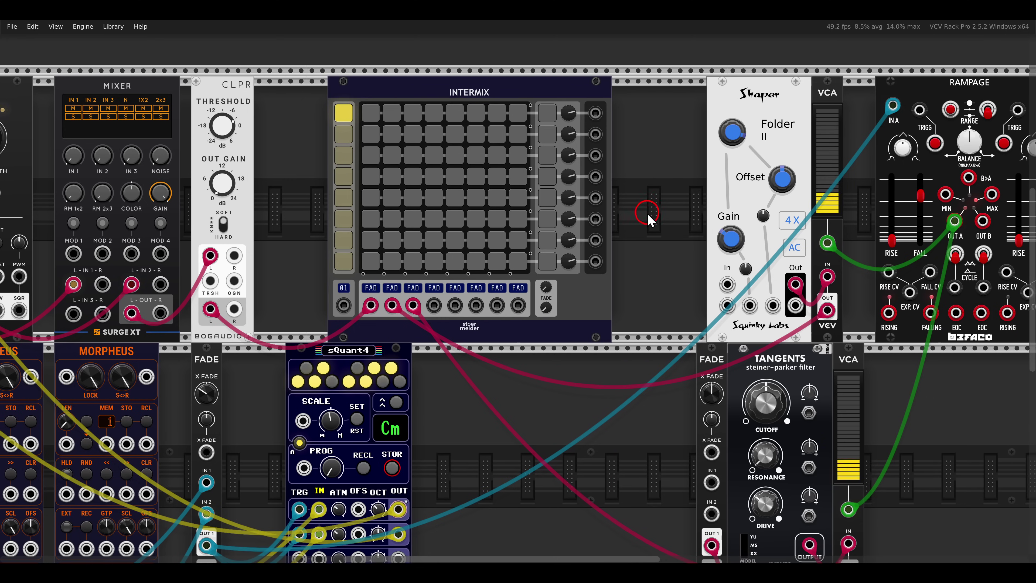
left_click_drag(595, 114, 727, 284)
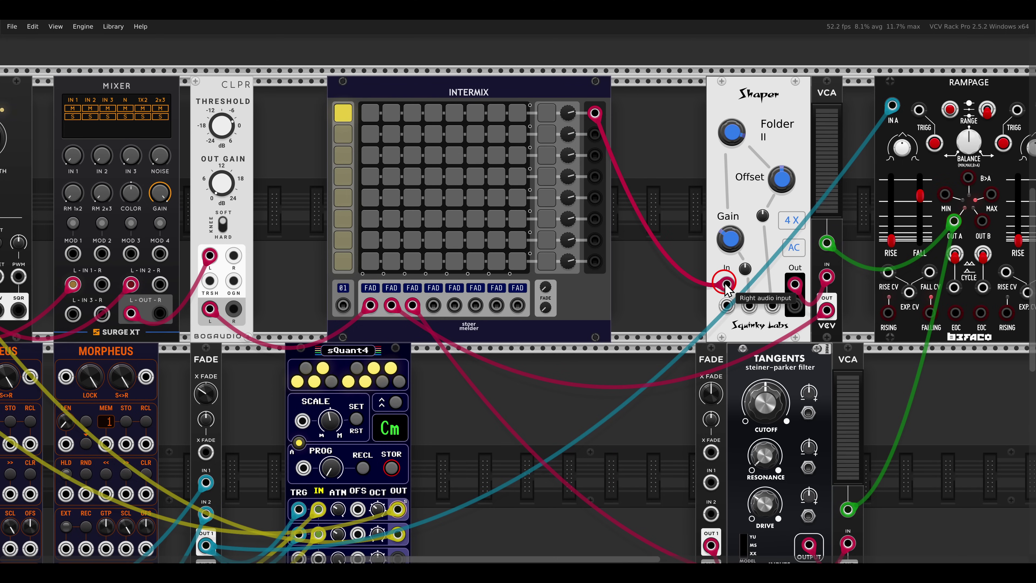
left_click_drag(596, 135, 711, 482)
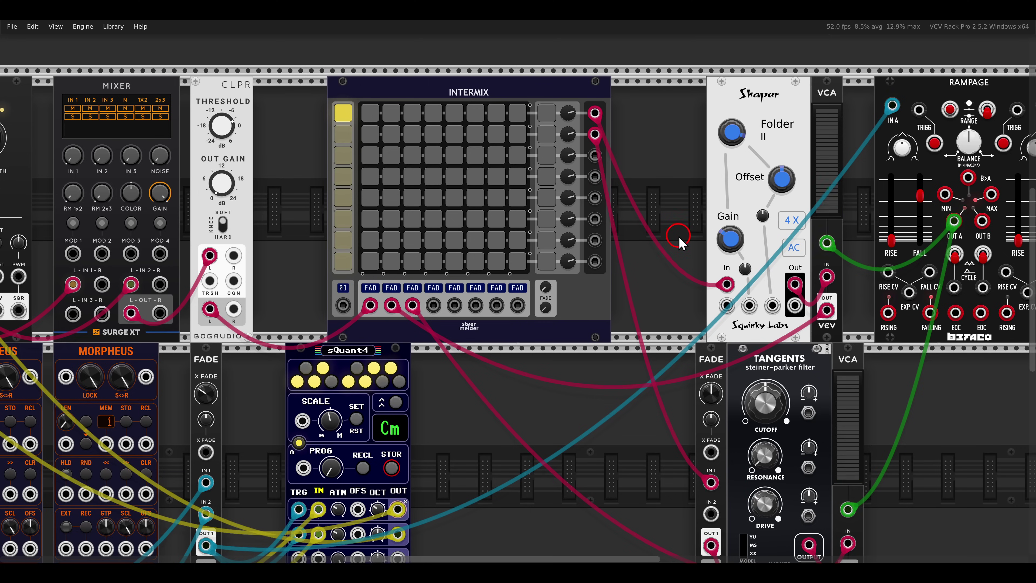
In Intermix scene 1, route input 1 to outputs 1 and 2.
left_click_drag(682, 238, 710, 255)
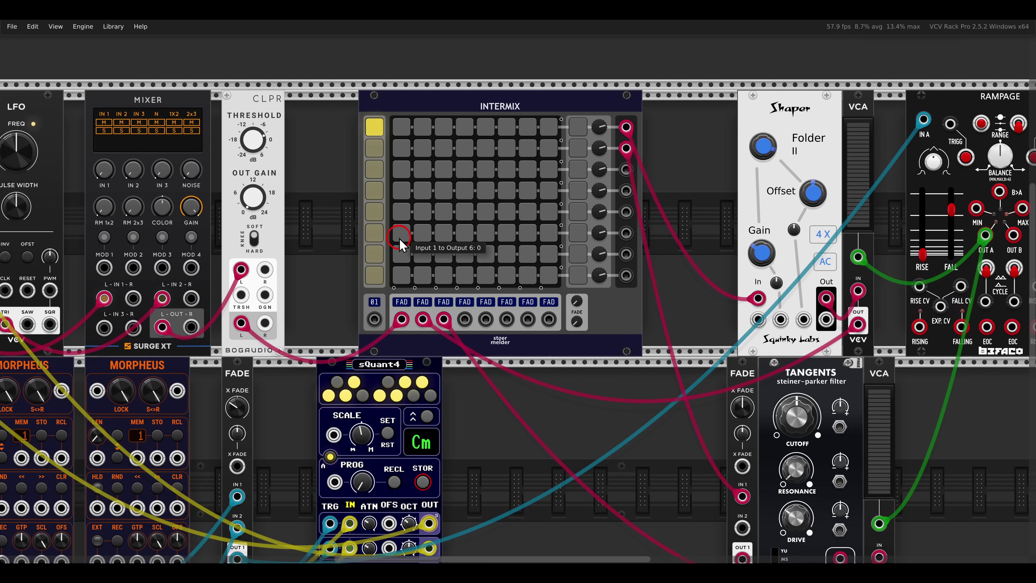
scroll(397, 236, "up", 2)
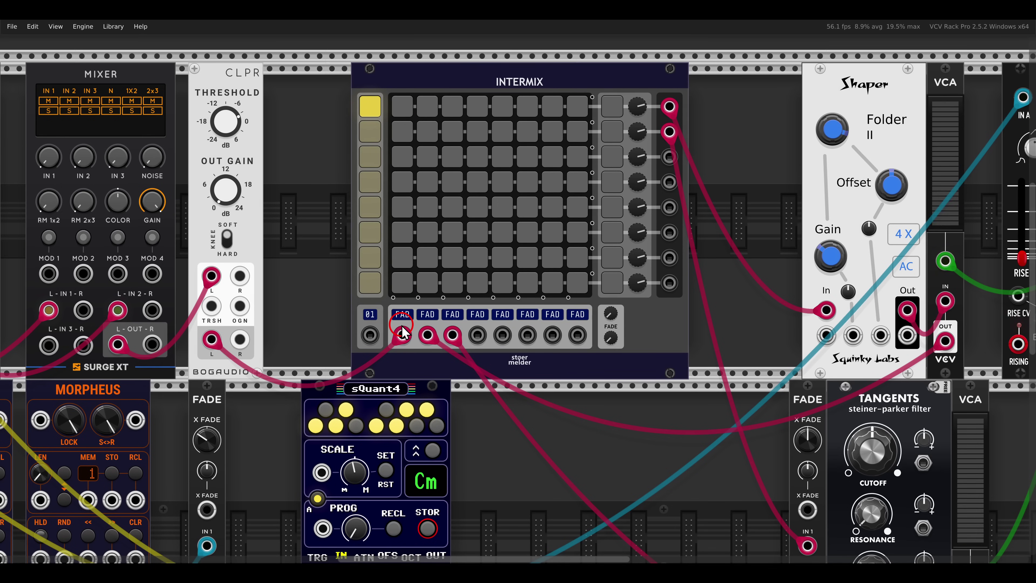
mouse_move(402, 333)
left_mouse_down()
mouse_move(403, 109)
mouse_move(614, 105)
left_mouse_up()
left_click_drag(426, 135, 603, 139)
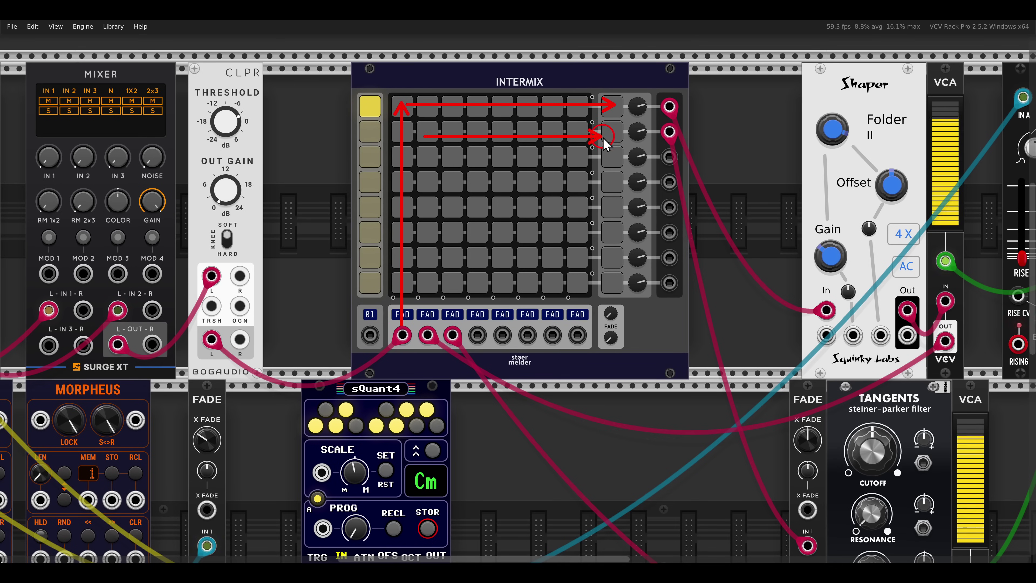
left_click(402, 105)
left_click(400, 131)
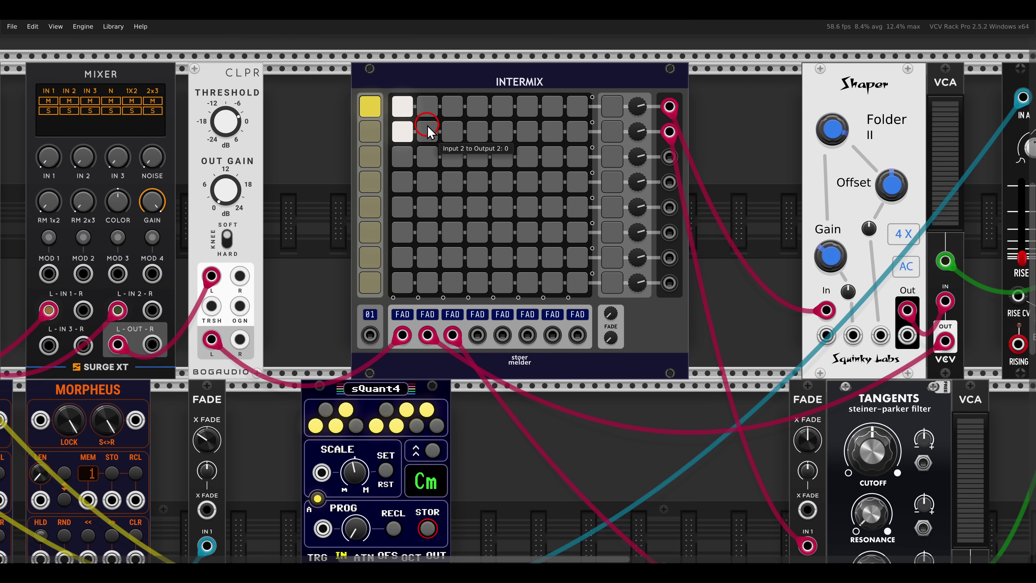
Move the Intermix closer to the CLPR, add a Fade beside it, and patch Intermix outputs 3 and 4 into its In 1 and In 2.
left_click_drag(496, 82, 433, 82)
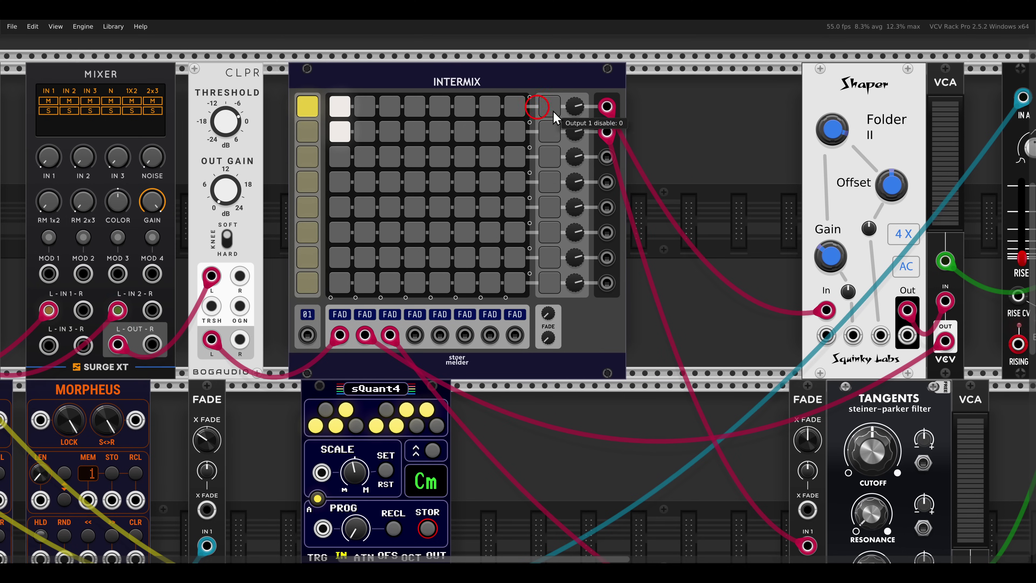
scroll(553, 118, "down", 1)
right_click(613, 132)
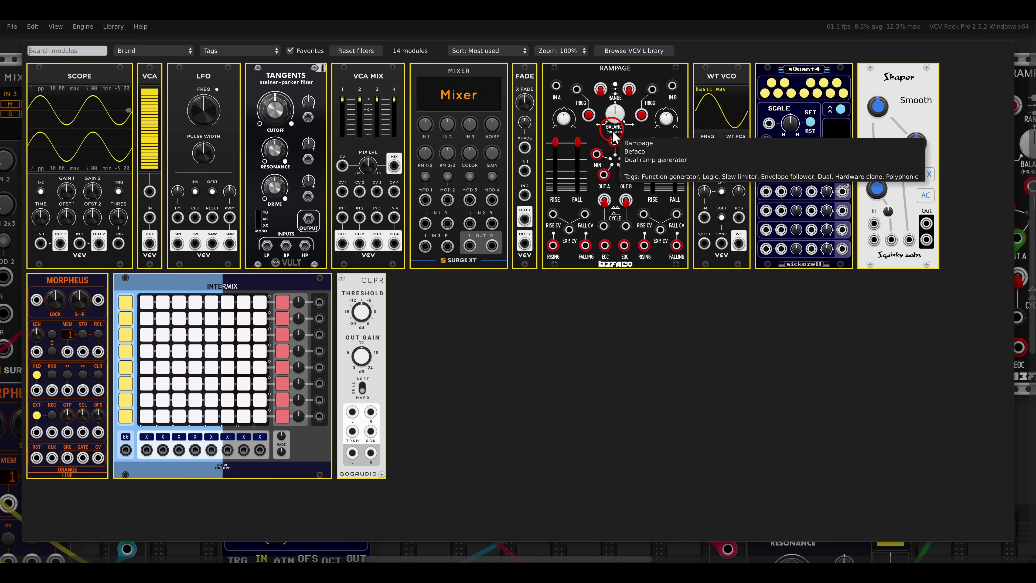
left_click(530, 82)
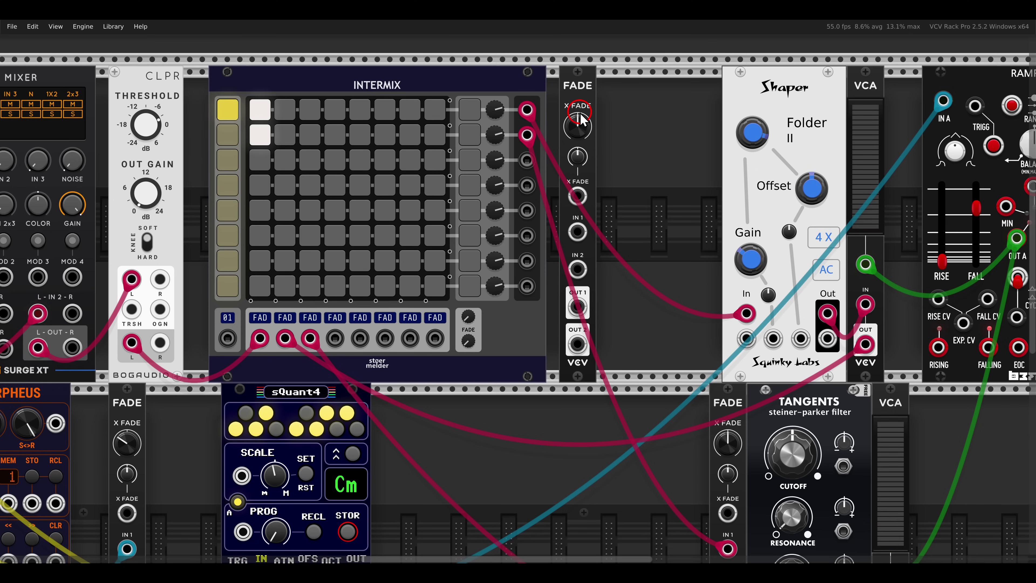
left_click_drag(530, 165, 577, 232)
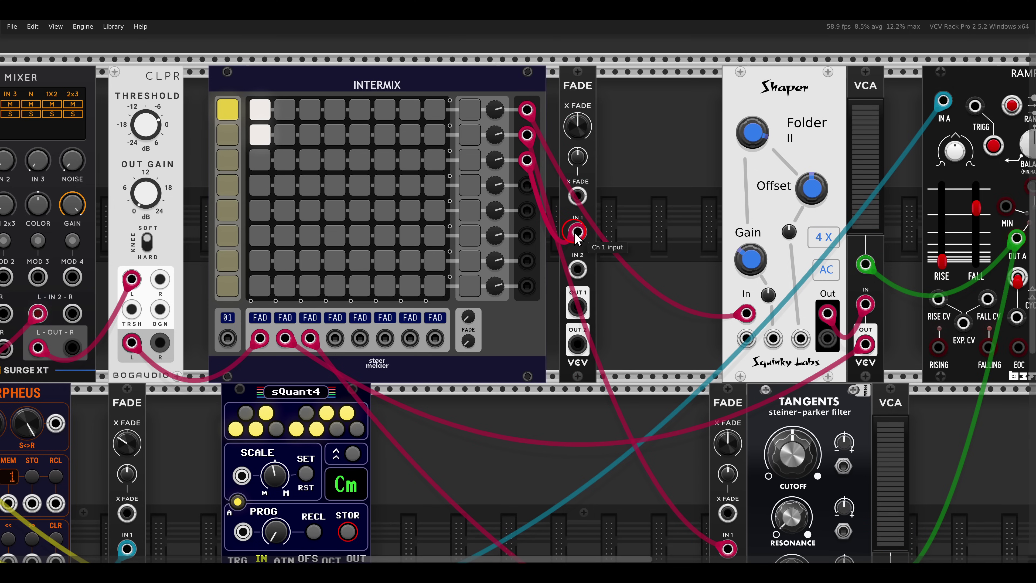
left_click_drag(578, 272, 578, 271)
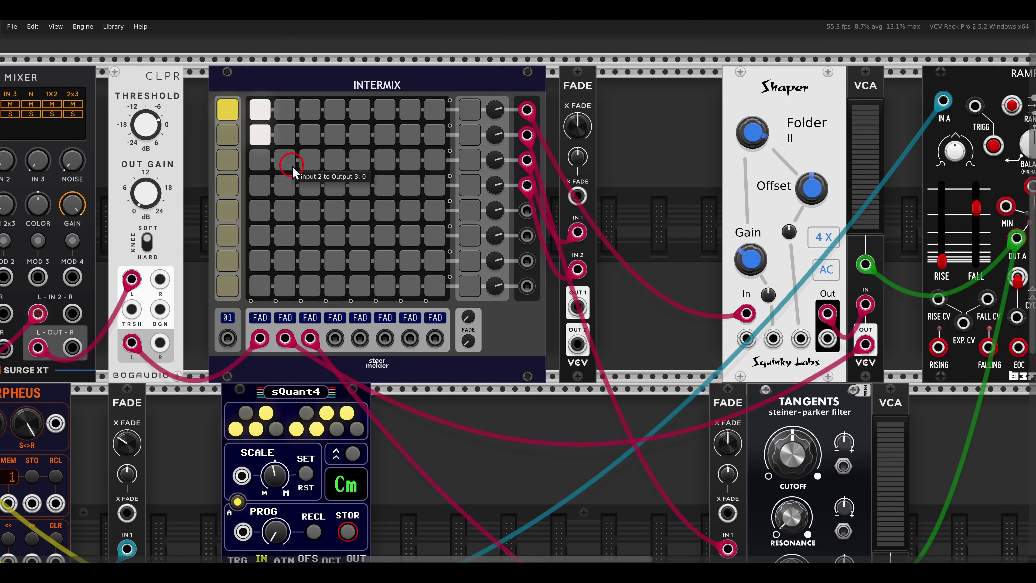
In scene 1, route input 2 to output 3 and input 3 to output 4, and try the new Fade's crossfade before resetting it.
left_click(305, 188)
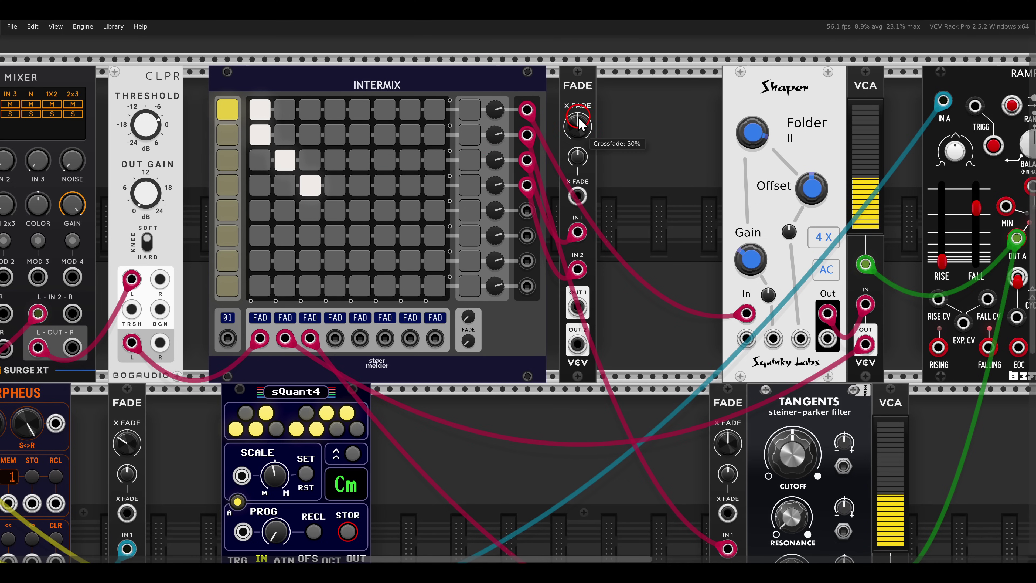
left_click_drag(579, 127, 596, 218)
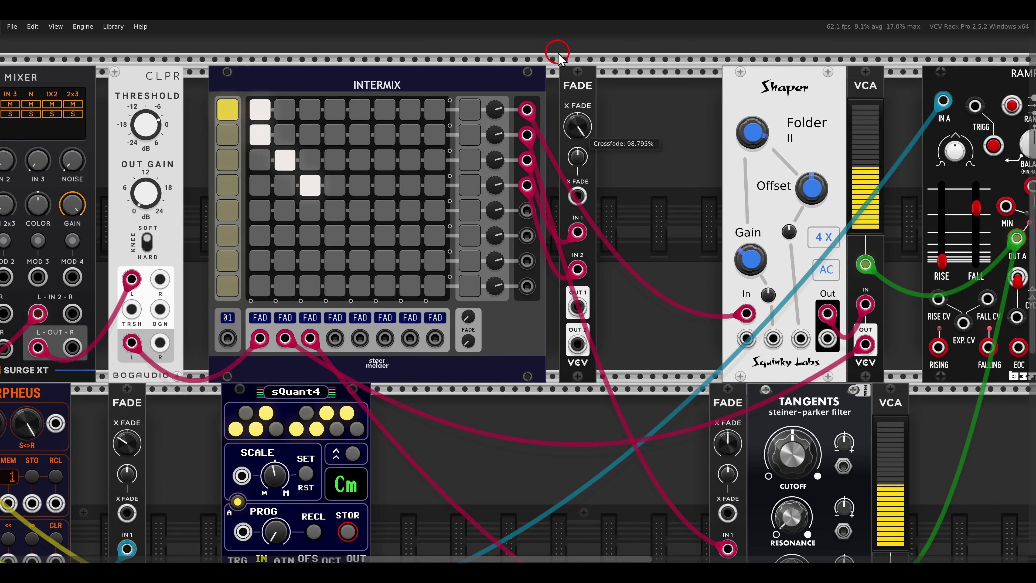
double_click(577, 125)
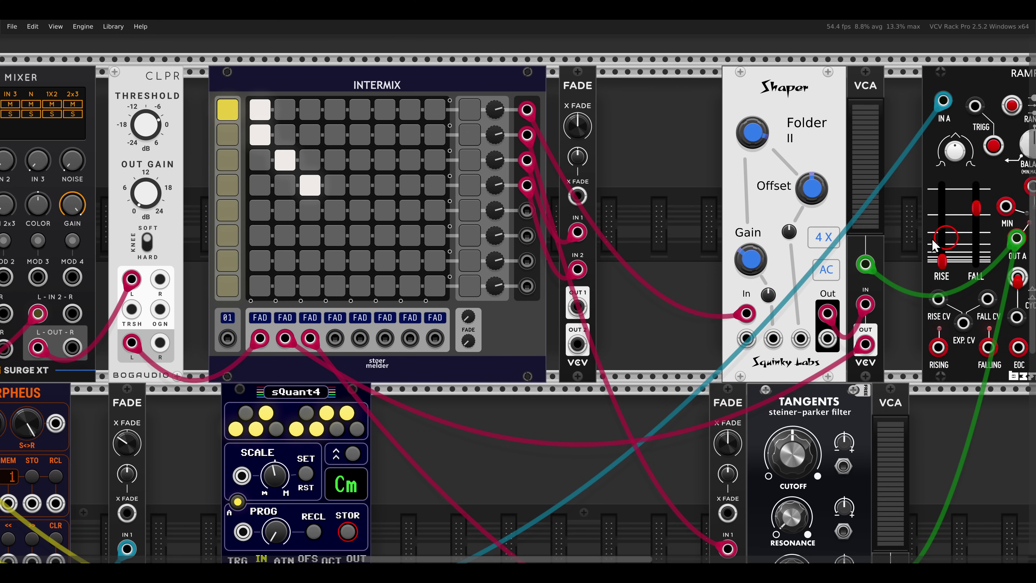
Switch the Intermix to scene 2 and route input 1 to output 1 and input 2 to output 2.
left_click(231, 141)
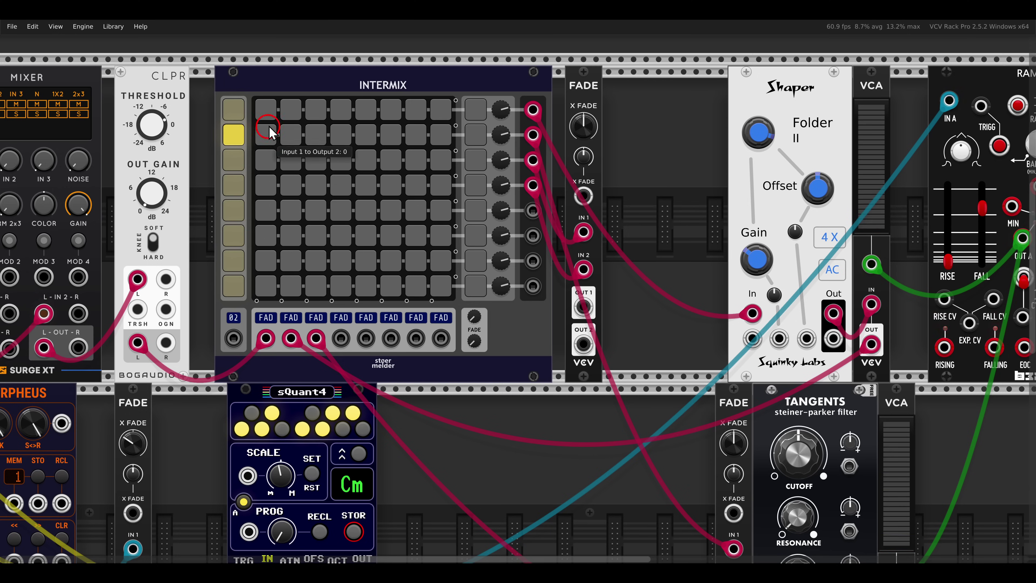
left_click(269, 116)
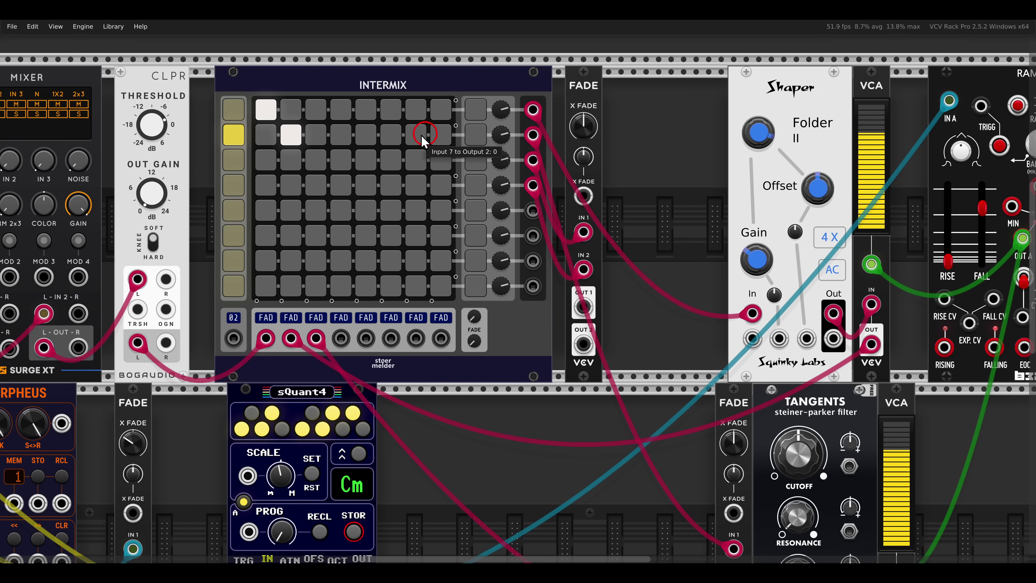
left_click(530, 134)
left_click(291, 133)
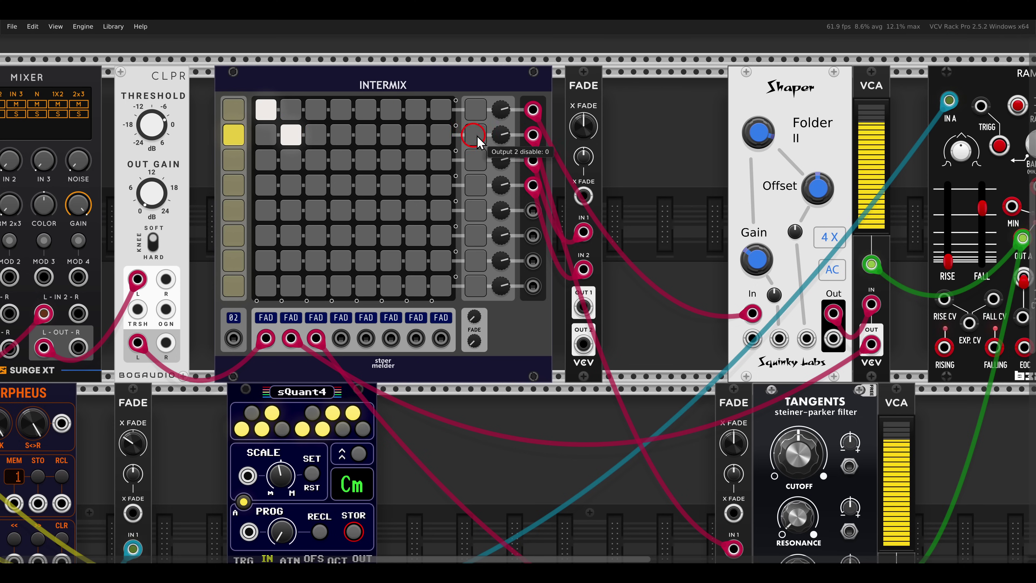
Duplicate the Fade beside the Intermix and patch Intermix outputs 5 and 6 into the copy's In 1 and In 2.
left_click(590, 92)
key("ctrl+d")
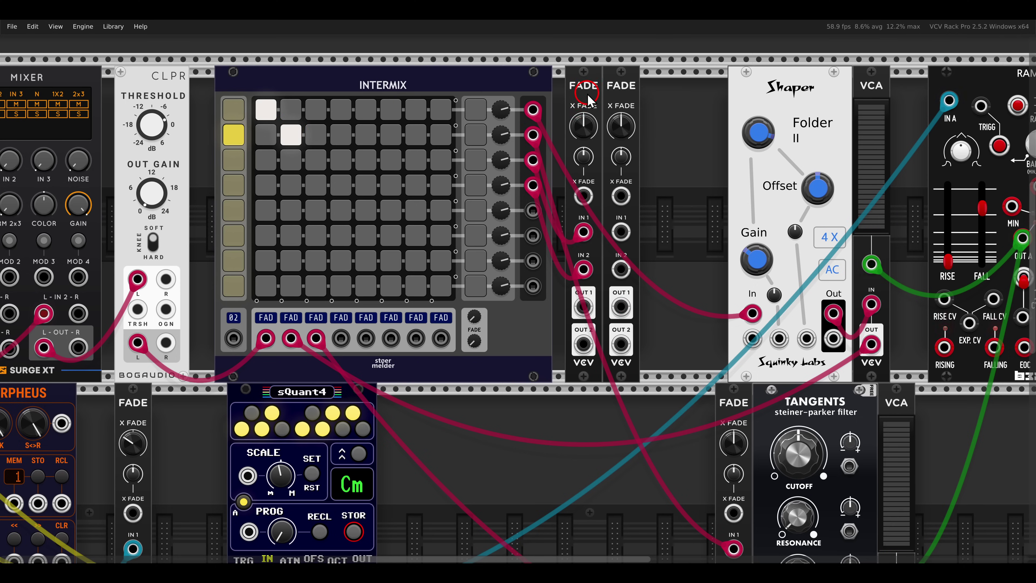
left_click_drag(534, 214, 620, 232)
left_click_drag(620, 270, 553, 232)
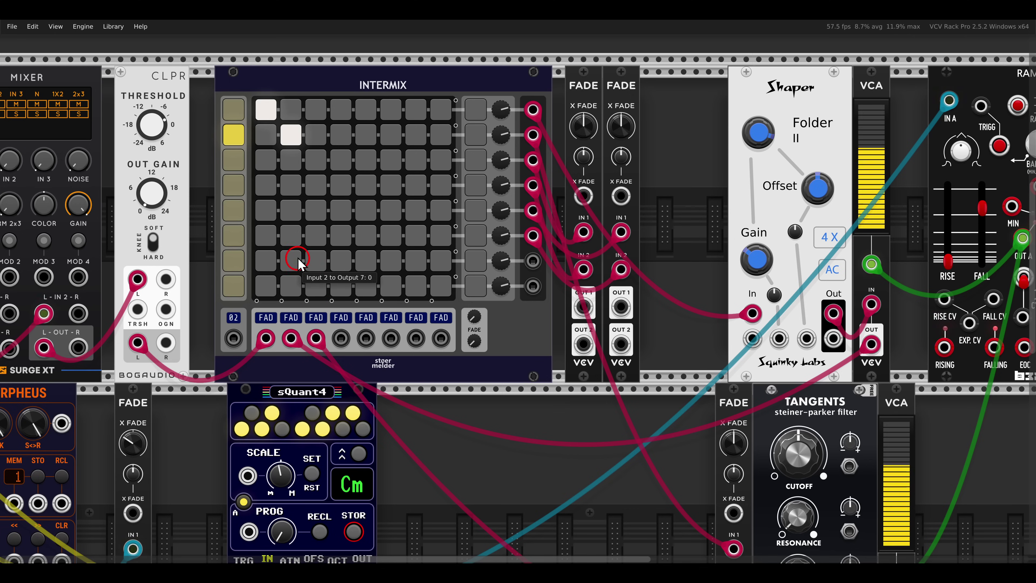
In scene 2, route input 2 to output 5 and input 3 to output 6, and sweep the second Fade's crossfade before resetting it.
left_click(291, 212)
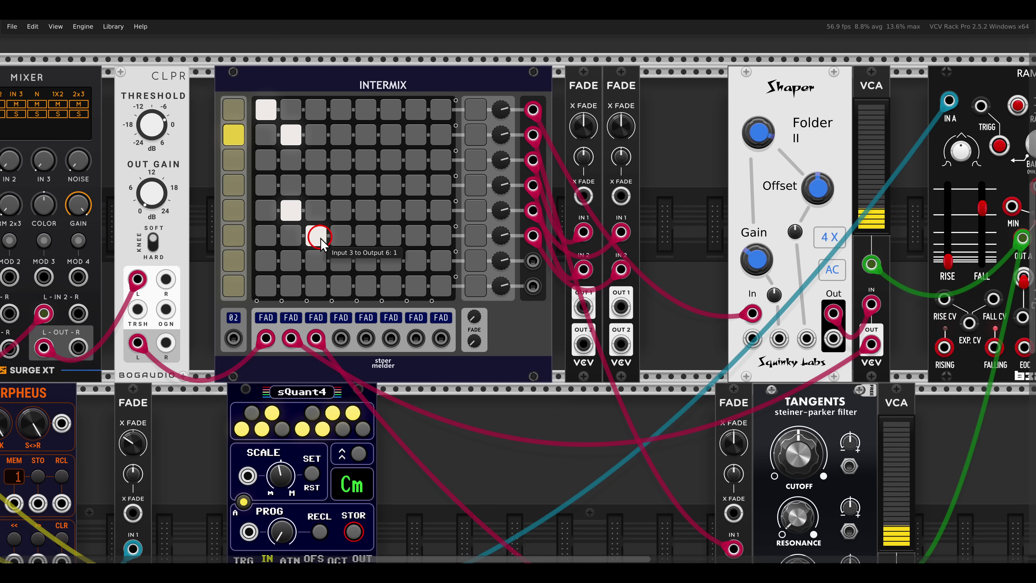
left_click(567, 160)
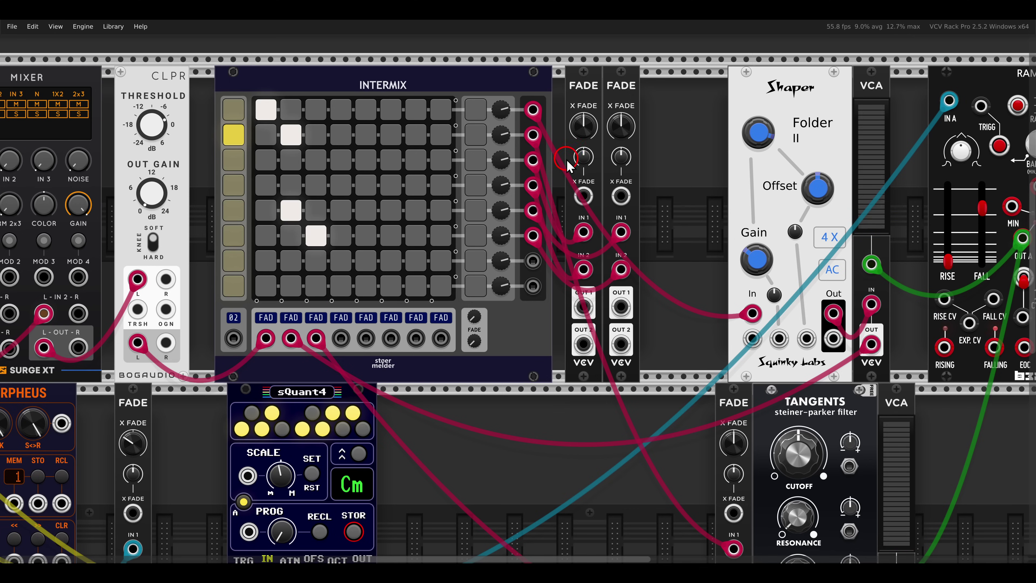
left_click_drag(613, 134, 604, 158)
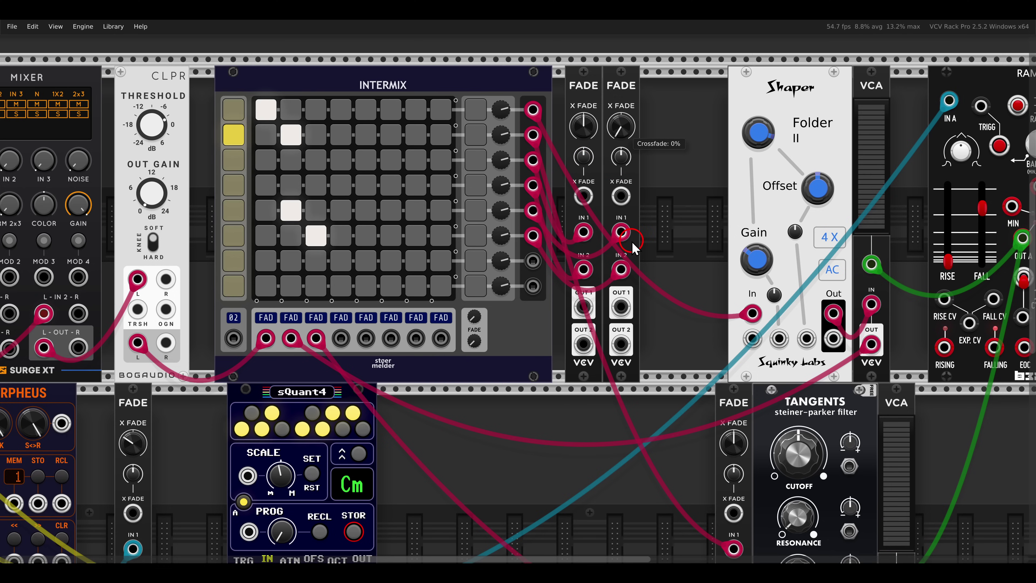
left_click_drag(596, 94, 597, 60)
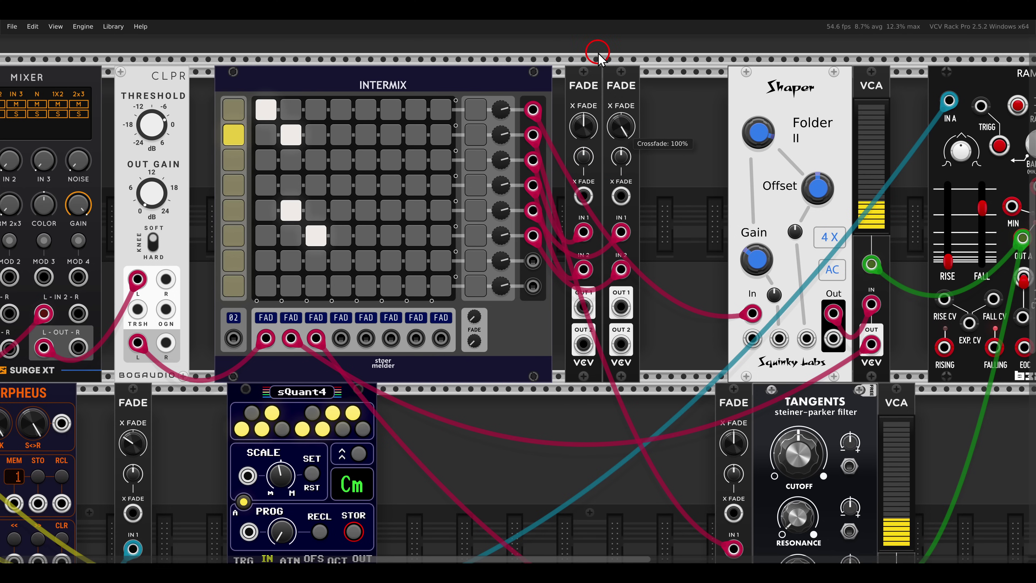
double_click(621, 127)
Switch the Intermix to scene 3 and route input 1 to output 2 and input 3 to output 1.
left_click(233, 159)
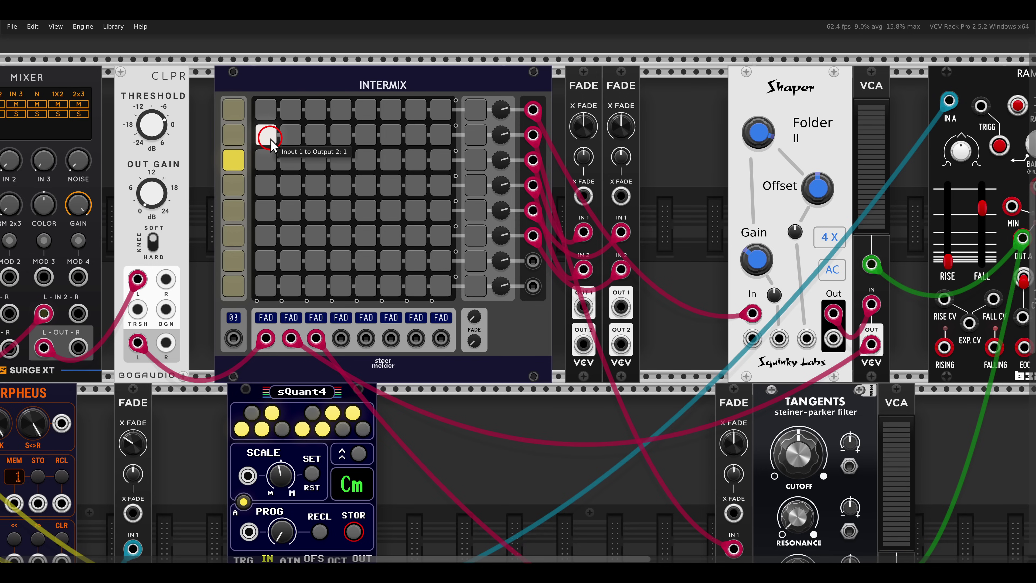
left_click(314, 118)
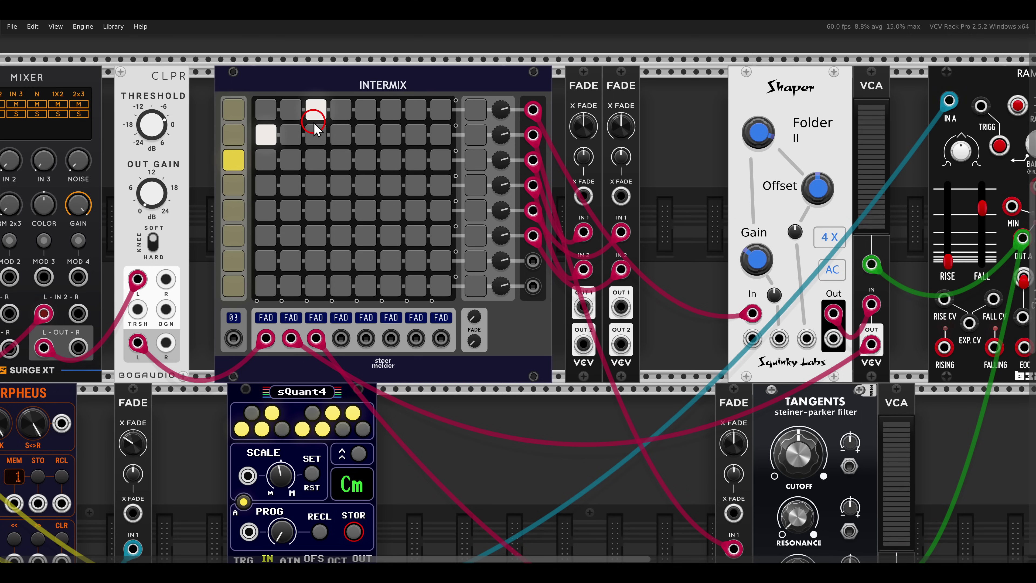
Add a third Fade by duplication, patch Intermix outputs 7 and 8 into it, and route input 2 to output 7 and input 3 to output 8.
key("ctrl+d")
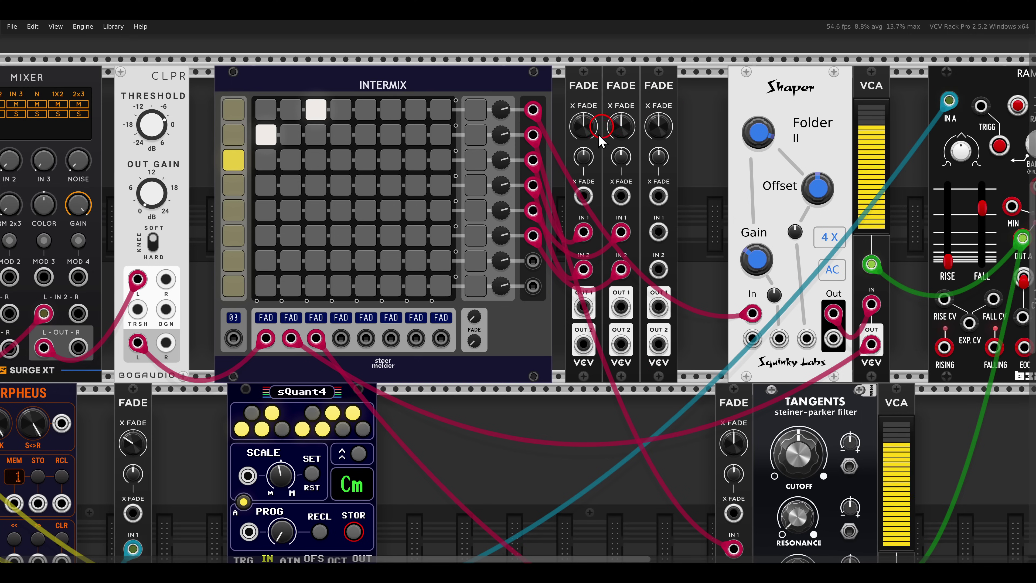
left_click_drag(533, 261, 658, 232)
left_click_drag(658, 269, 533, 285)
left_click(291, 260)
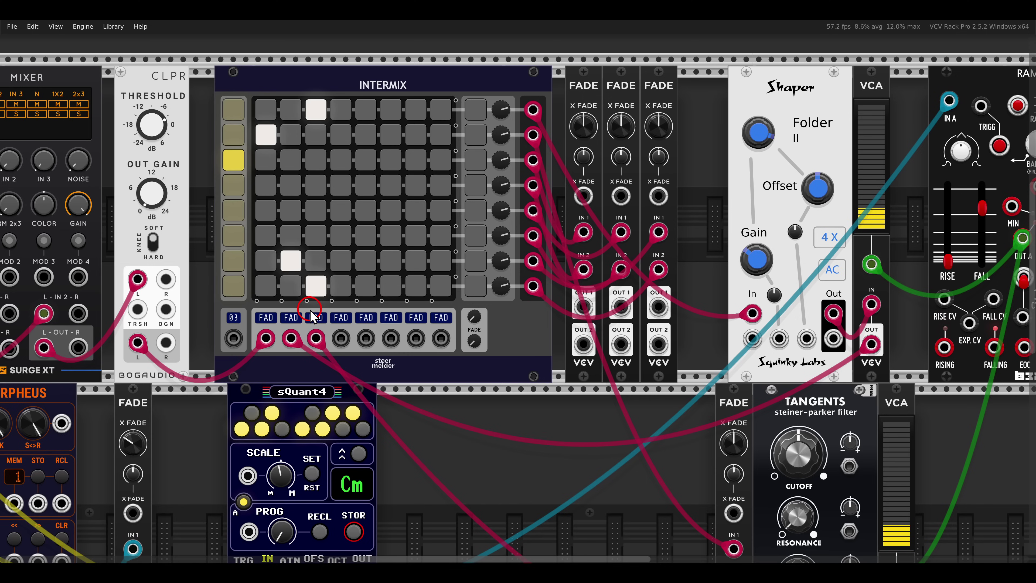
Move the Shaper, its VCA and the Rampage together along their row to widen the gap after the three Fade modules.
scroll(583, 225, "down", 2)
scroll(626, 211, "right", 6)
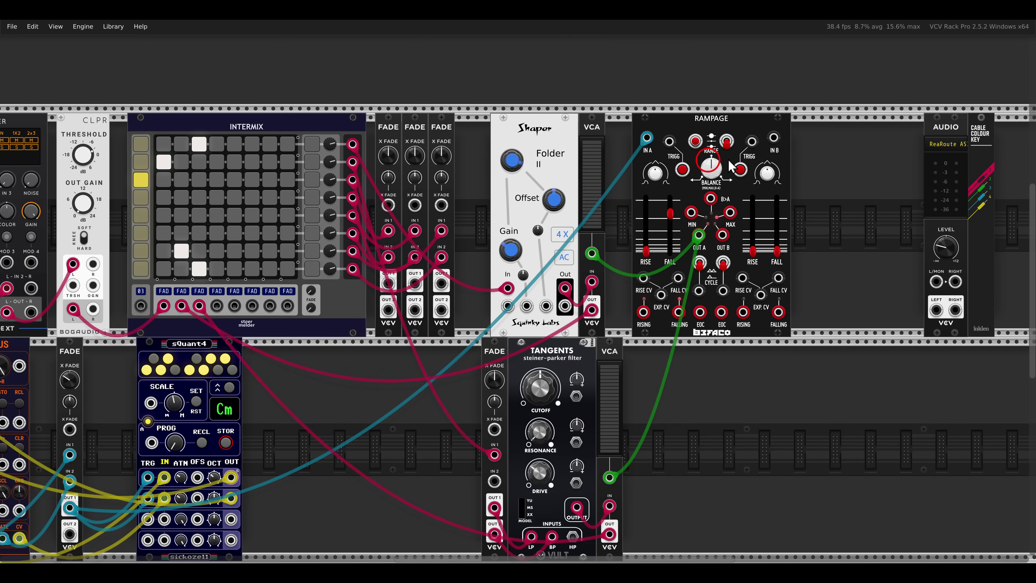
left_click_drag(830, 148, 652, 132)
left_click(532, 162)
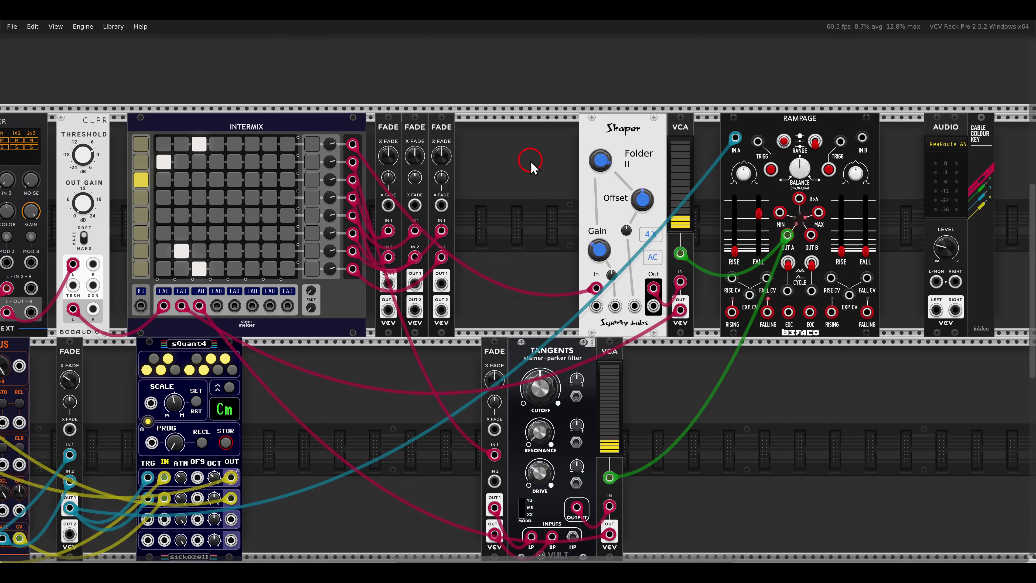
Add a VCA MIX after the three Fades, patch their outputs into inputs 1 to 3, and feed the mix output to the Audio module's L/MON input.
right_click(530, 163)
left_click_drag(532, 166, 513, 281)
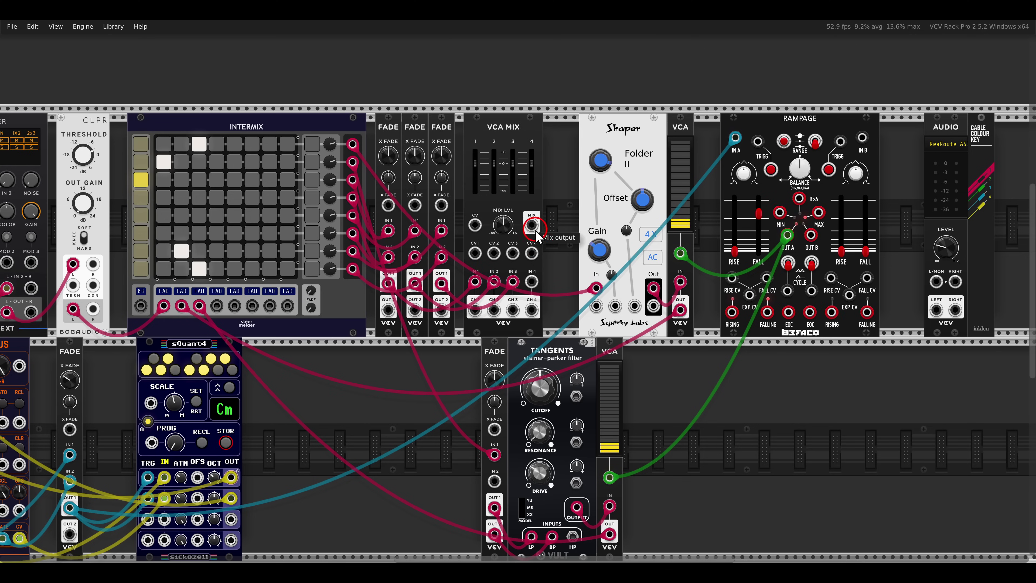
left_click_drag(531, 225, 936, 282)
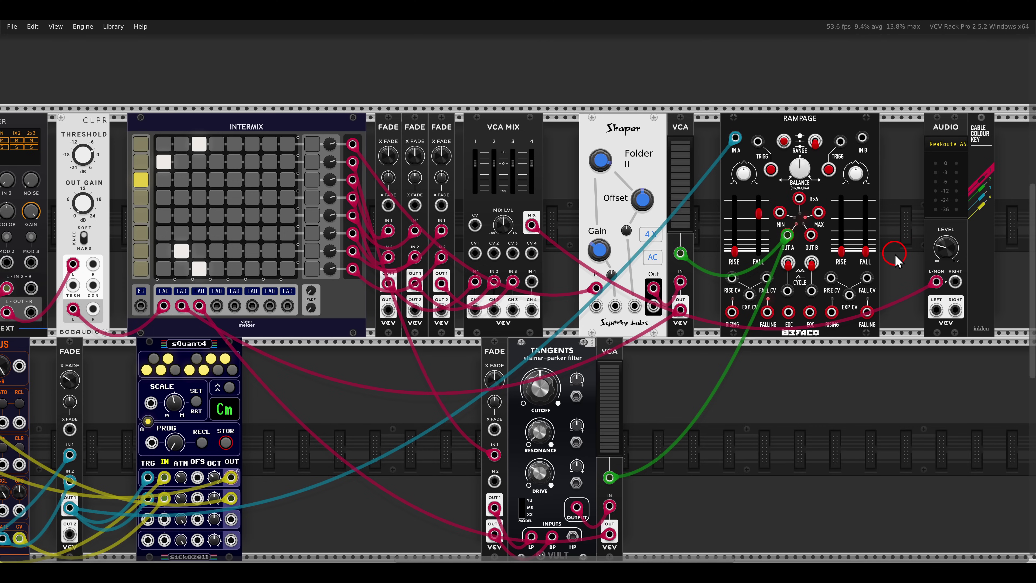
scroll(613, 278, "left", 8)
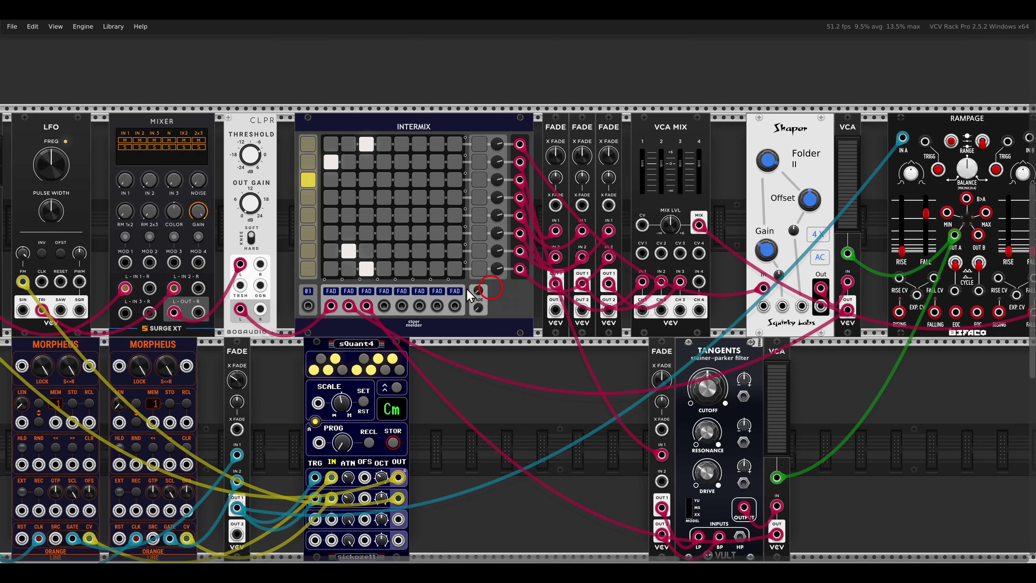
scroll(468, 294, "left", 3)
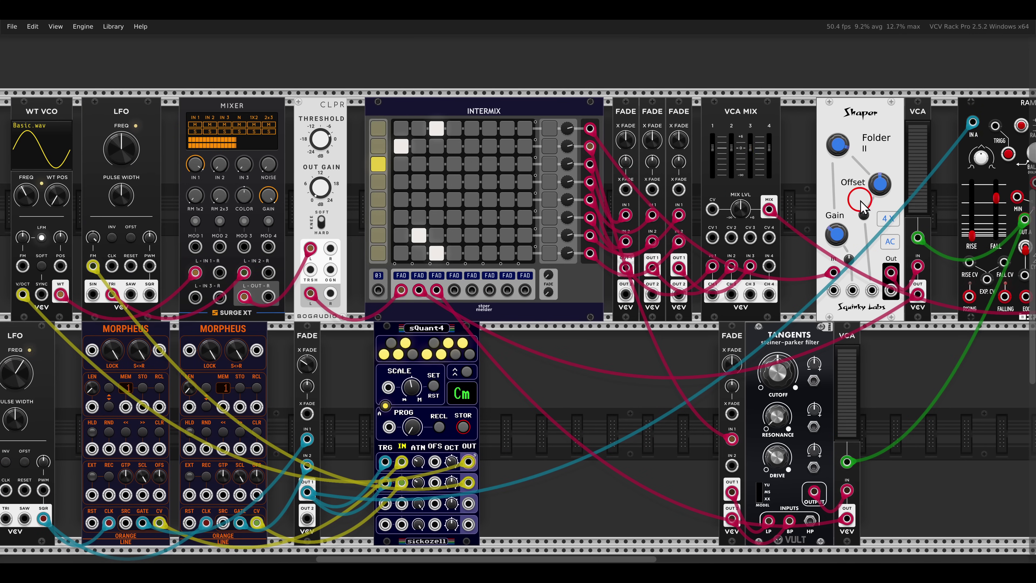
left_click(997, 202)
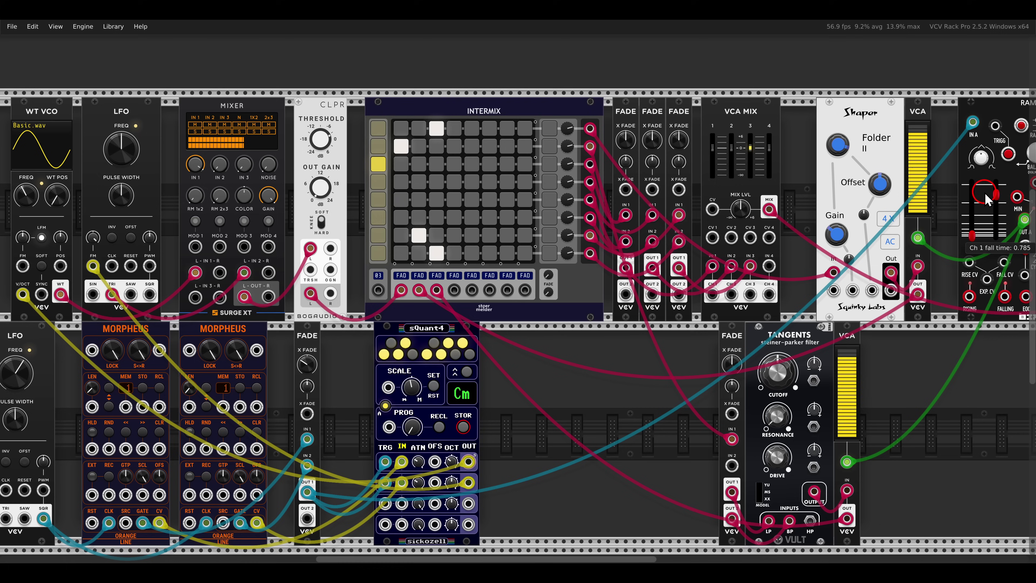
left_click(529, 326)
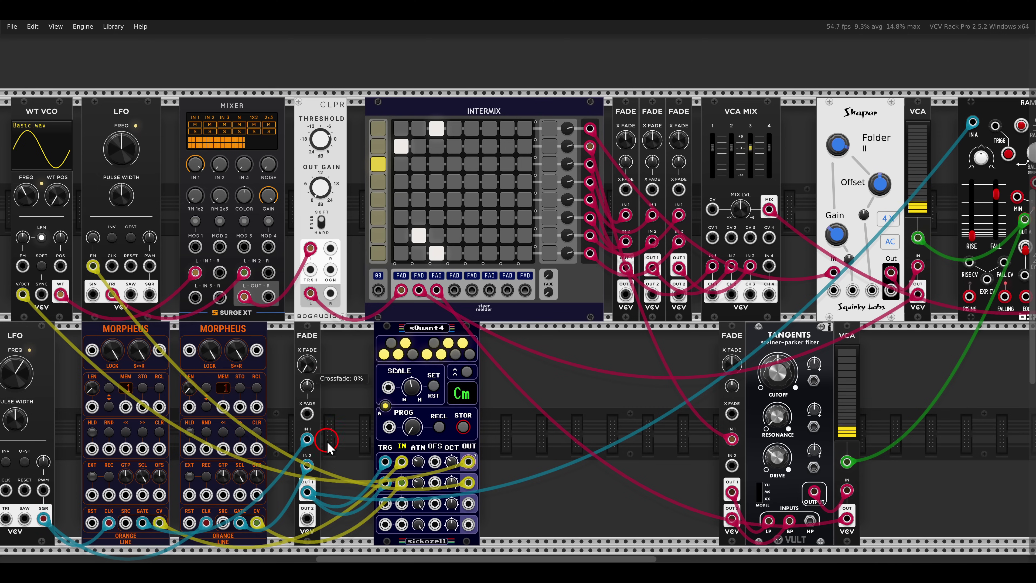
left_click(337, 429)
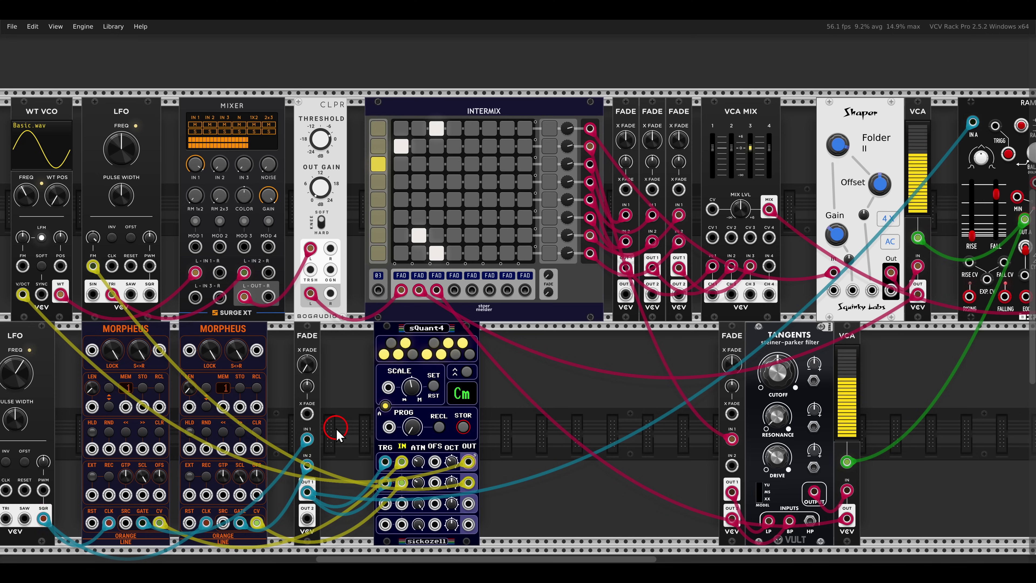
Switch the Intermix to scene 1 and set the first Fade's crossfade to 0%.
left_click(391, 144)
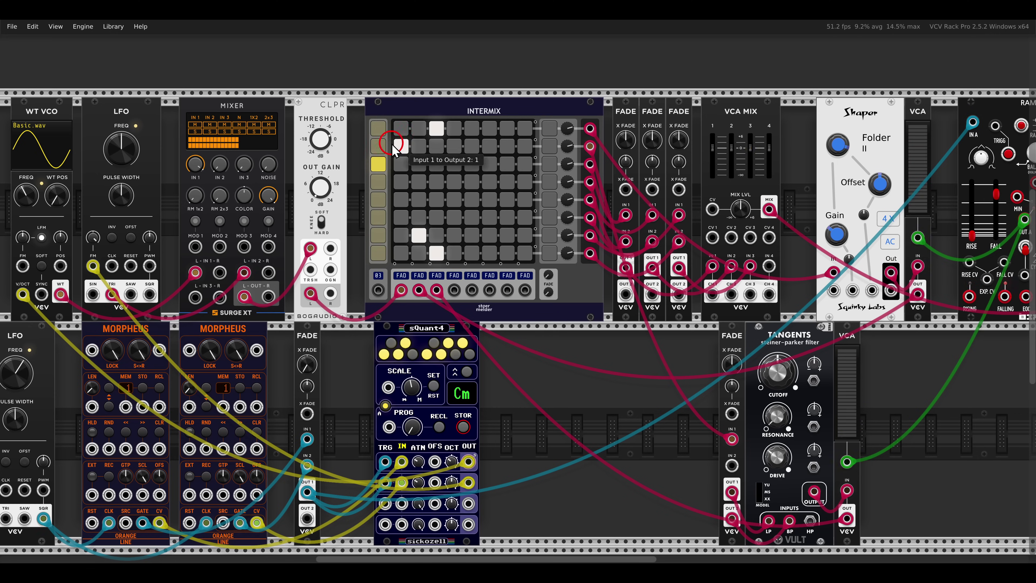
left_click(378, 131)
scroll(465, 289, "up", 3)
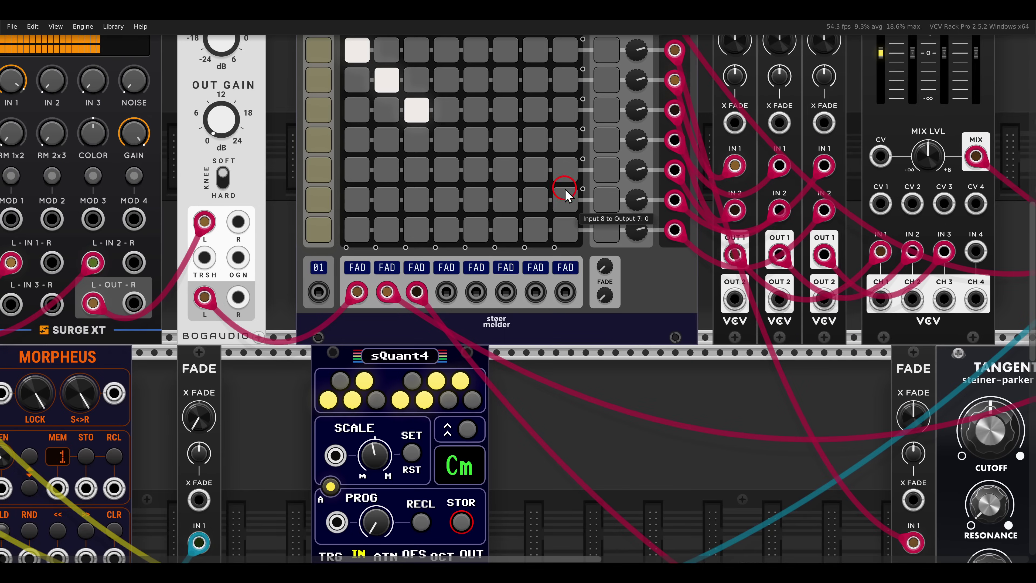
left_click_drag(564, 192, 469, 303)
left_click(637, 157)
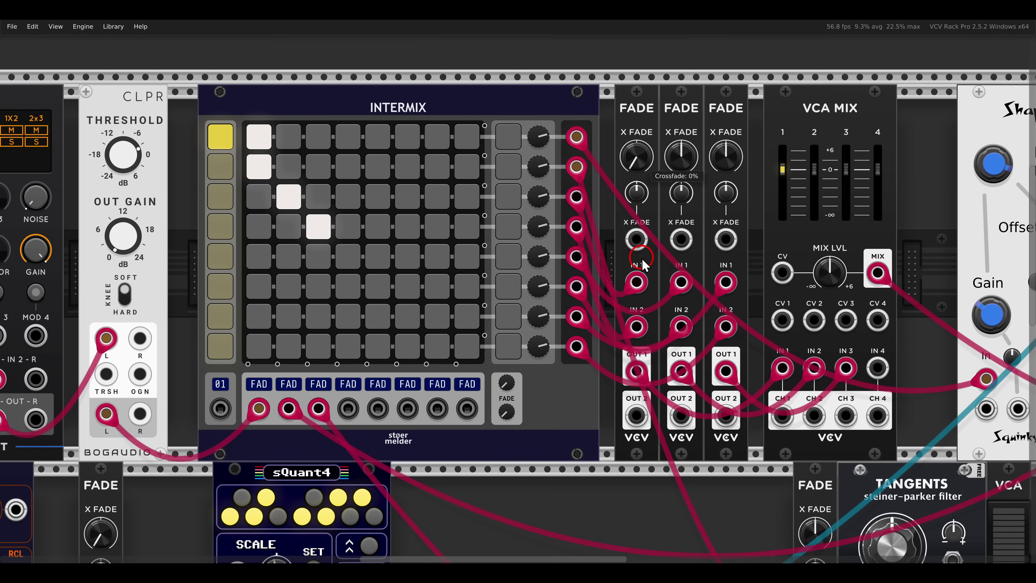
Sweep the Shaper's gain to about -1.72 and turn the first Fade's crossfade up to its maximum.
scroll(652, 289, "down", 1)
left_click_drag(651, 291, 476, 248)
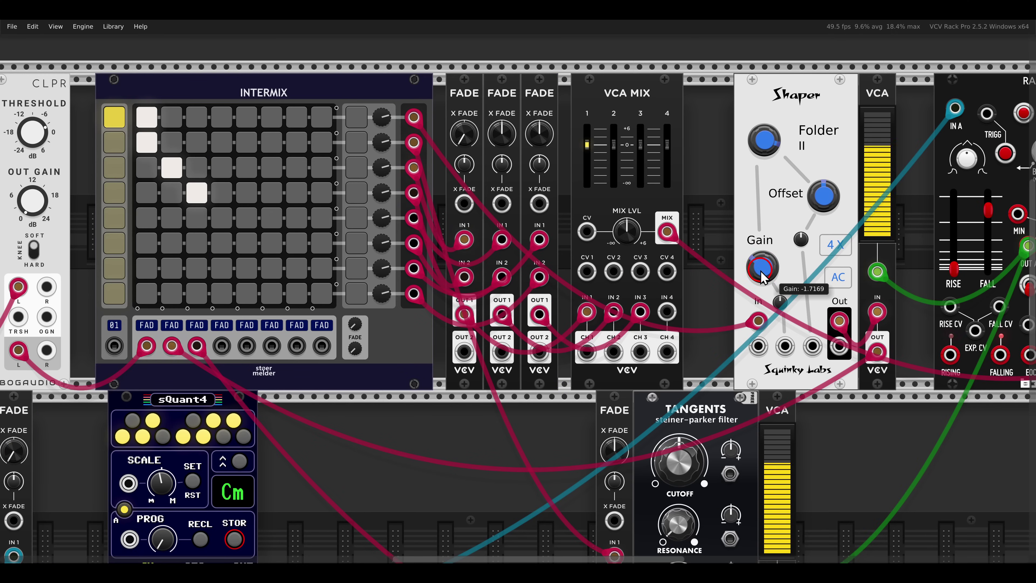
left_click_drag(502, 133, 454, 49)
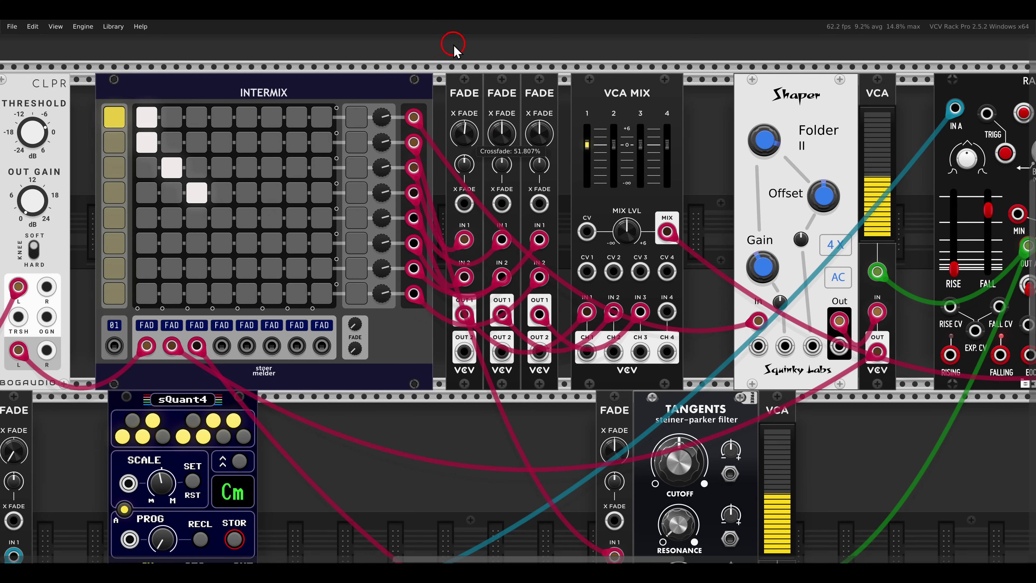
Turn the crossfade of the Fade feeding the Tangents filter down to its minimum.
scroll(566, 416, "down", 2)
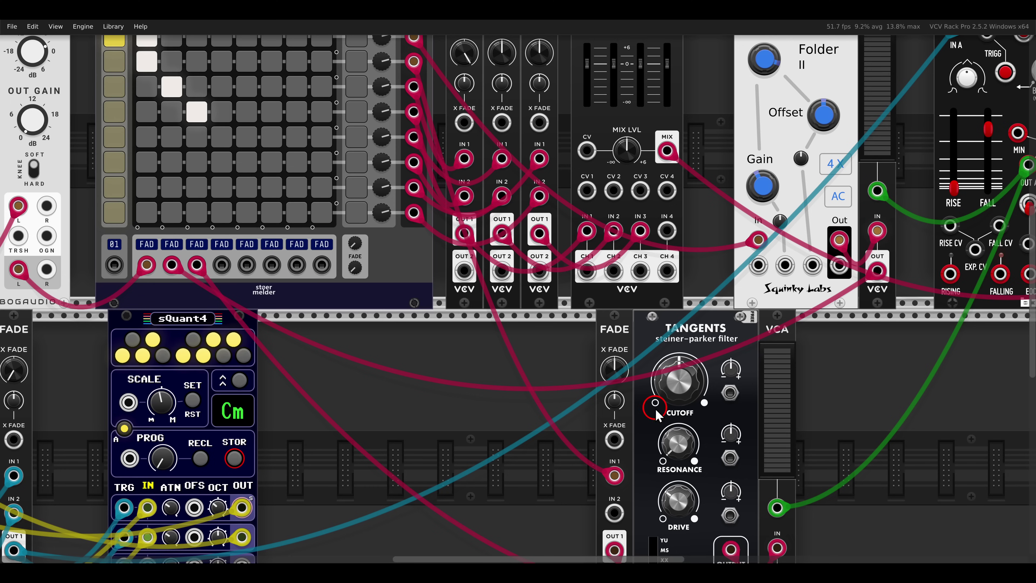
scroll(334, 261, "up", 2)
scroll(334, 261, "left", 5)
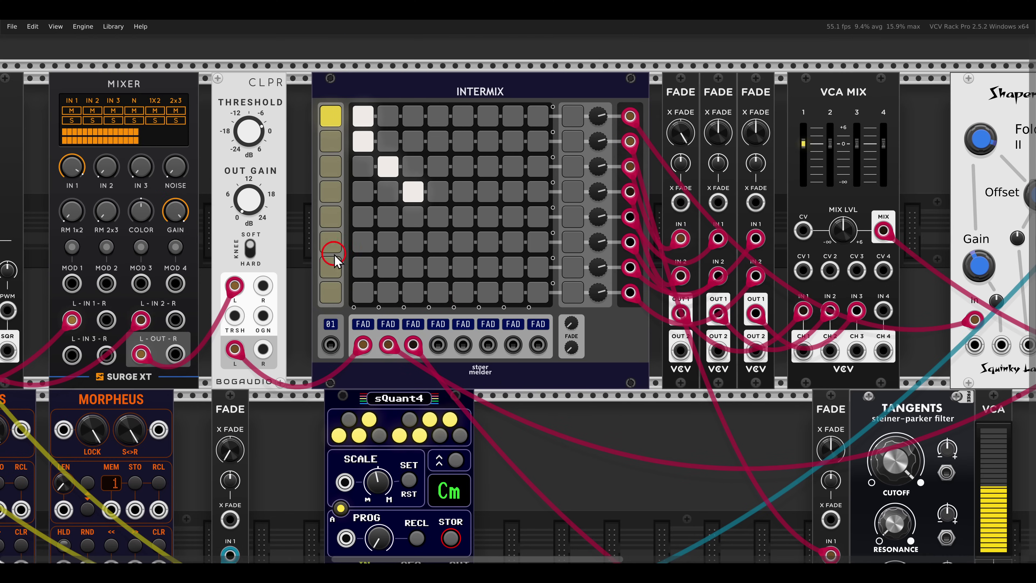
scroll(491, 377, "right", 7)
scroll(492, 377, "down", 1)
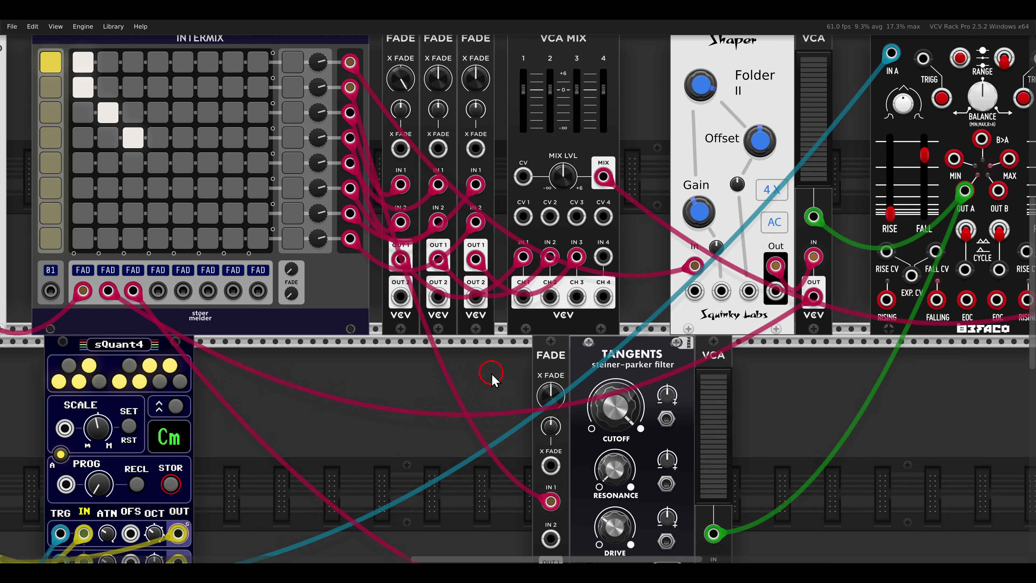
scroll(587, 322, "down", 3)
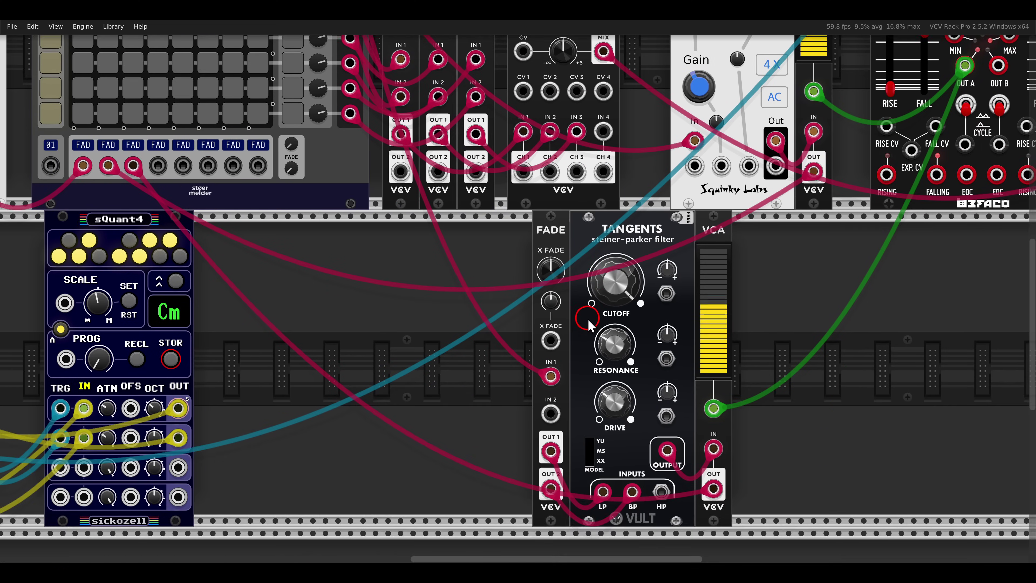
left_click(551, 270)
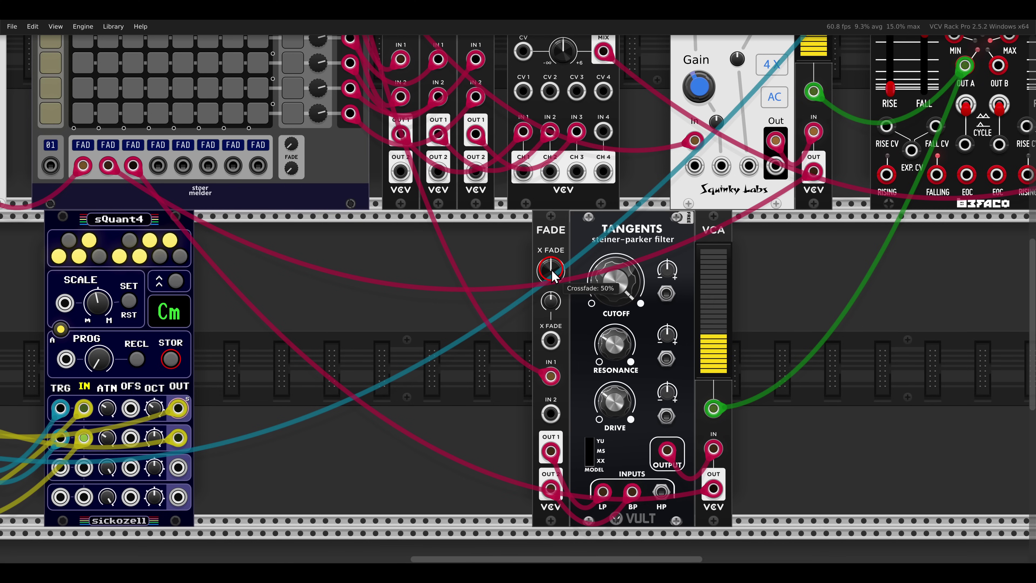
left_click_drag(552, 270, 548, 310)
scroll(694, 361, "up", 2)
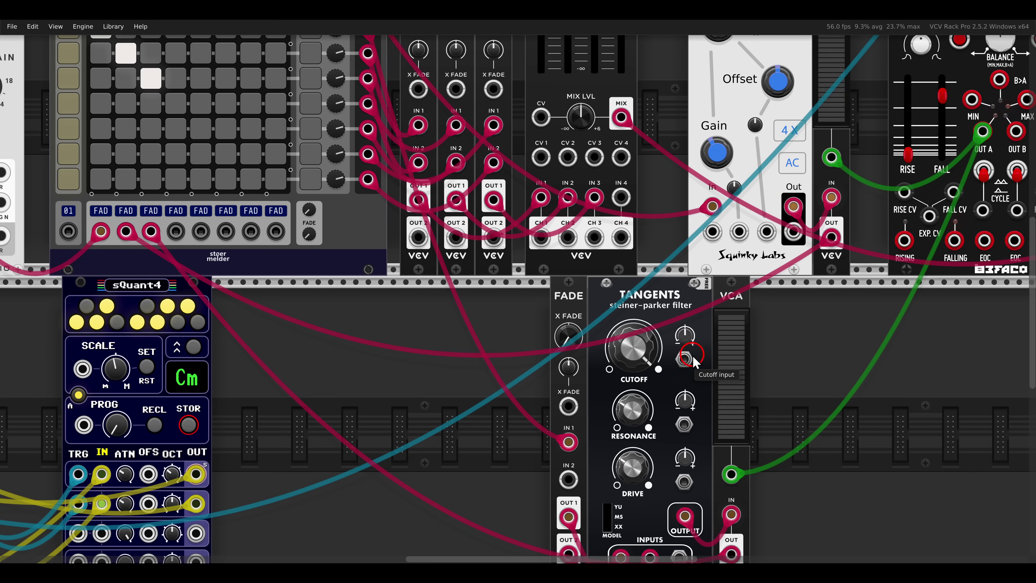
scroll(563, 322, "up", 3)
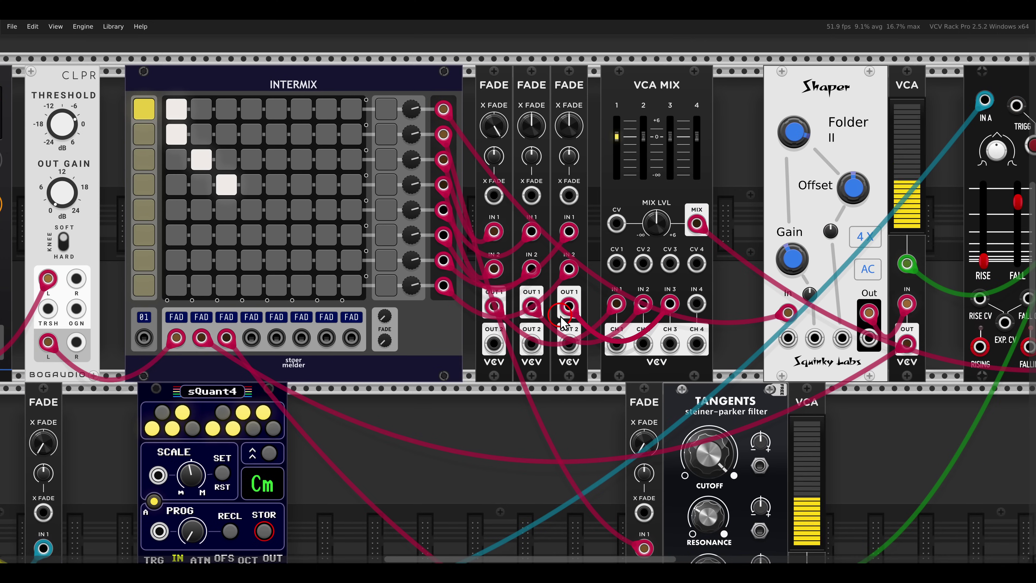
Switch the Intermix to scene 2 and sweep the second Fade's crossfade up to its maximum.
left_click(148, 136)
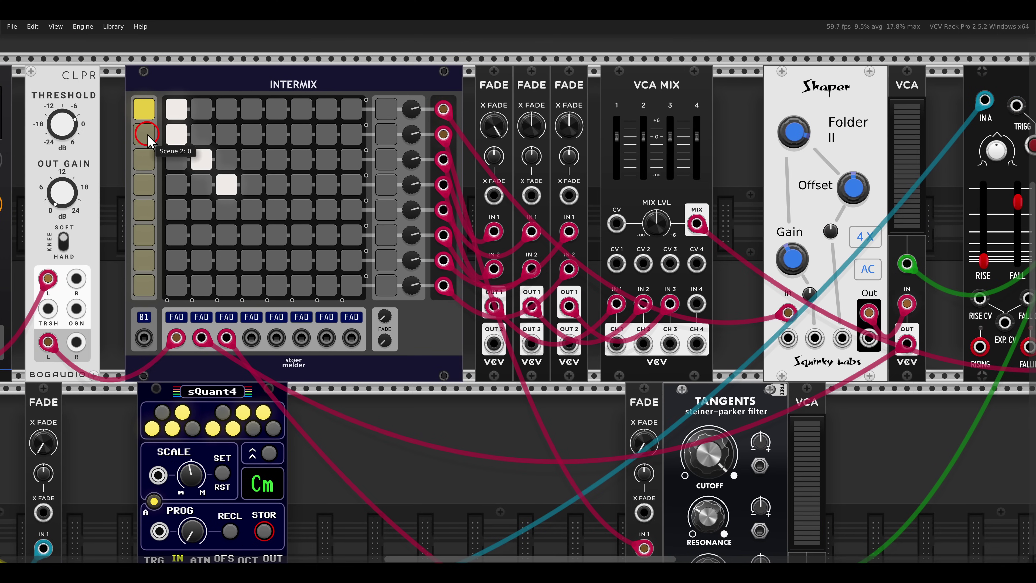
left_click(149, 137)
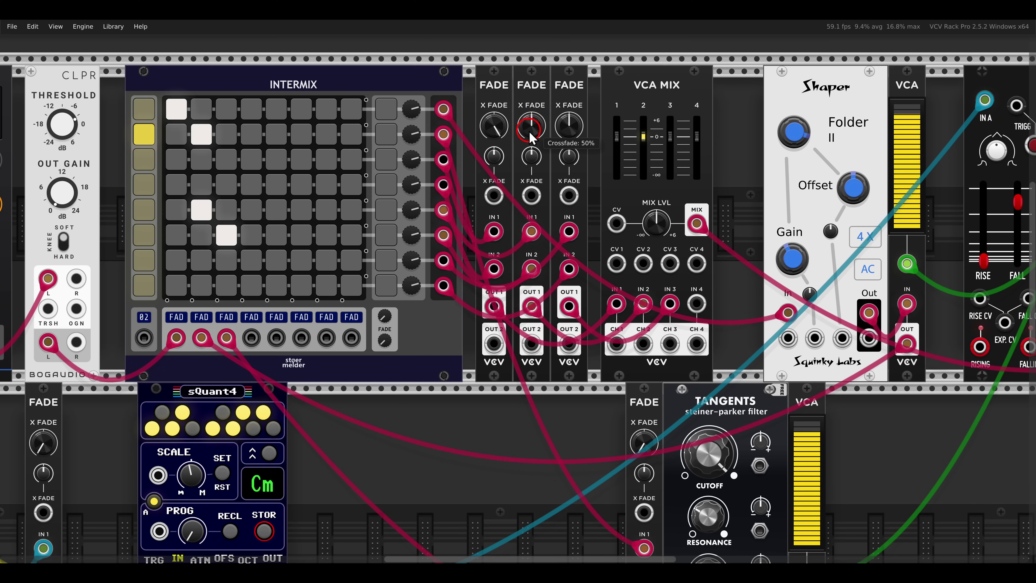
left_click_drag(531, 138, 510, 40)
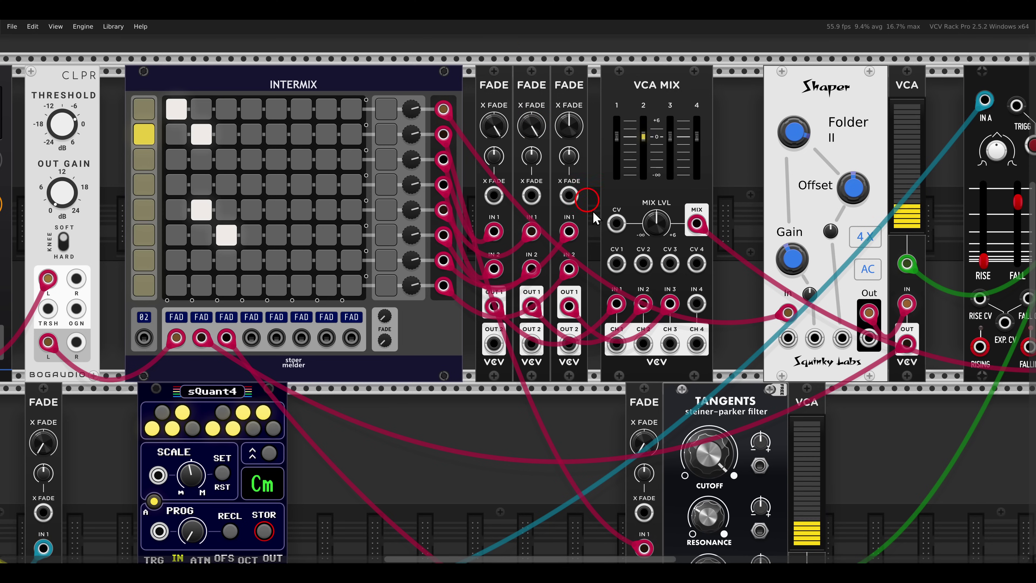
Lower the cutoff of the Tangents filter.
scroll(594, 218, "down", 5)
scroll(593, 218, "right", 2)
left_click_drag(640, 294, 607, 321)
Switch the Intermix to scene 3 and sweep the third Fade's crossfade down to its minimum.
scroll(407, 245, "up", 5)
scroll(408, 245, "left", 2)
left_click(140, 141)
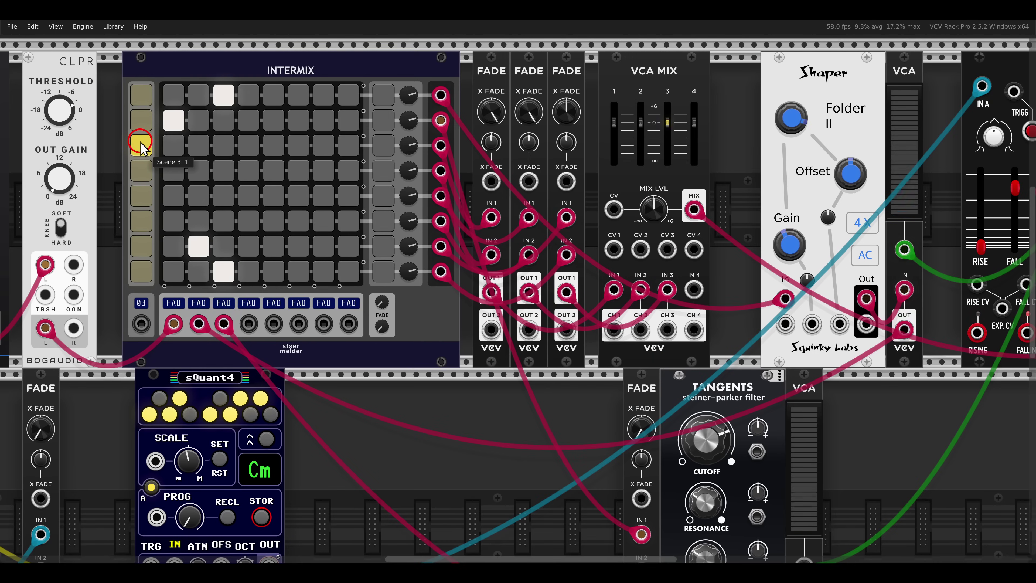
left_click(340, 141)
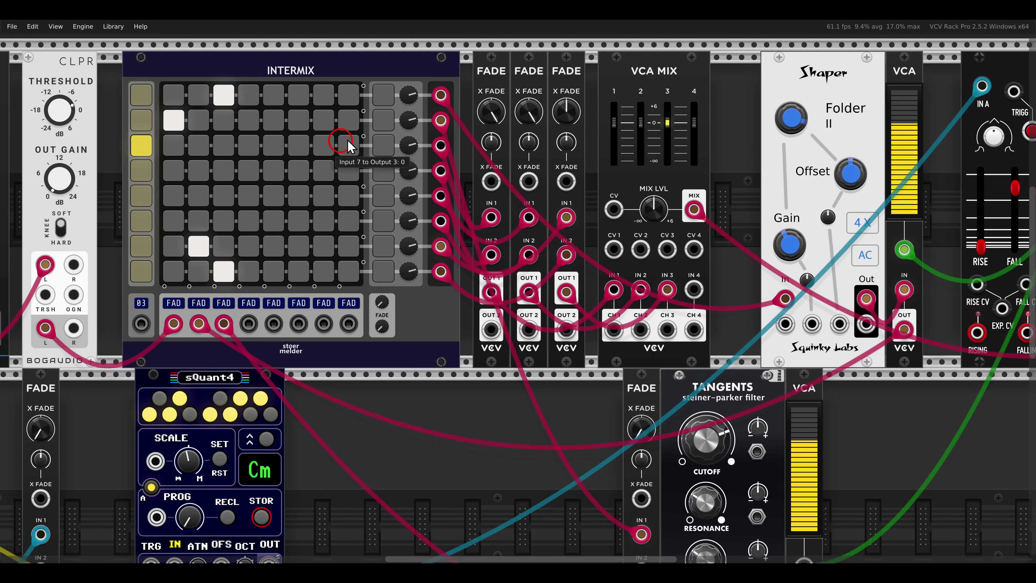
left_click_drag(565, 100, 566, 120)
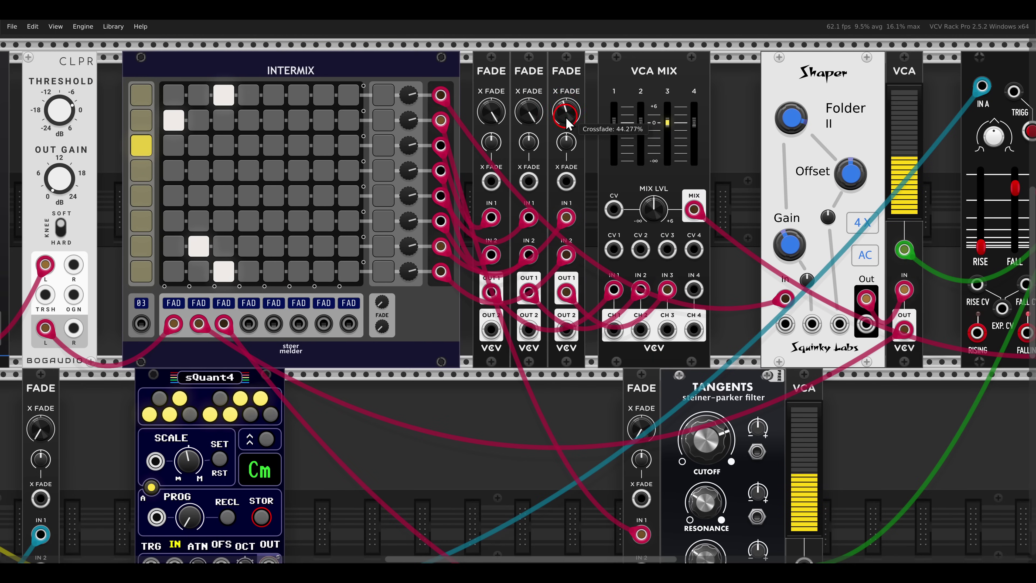
left_click(826, 181)
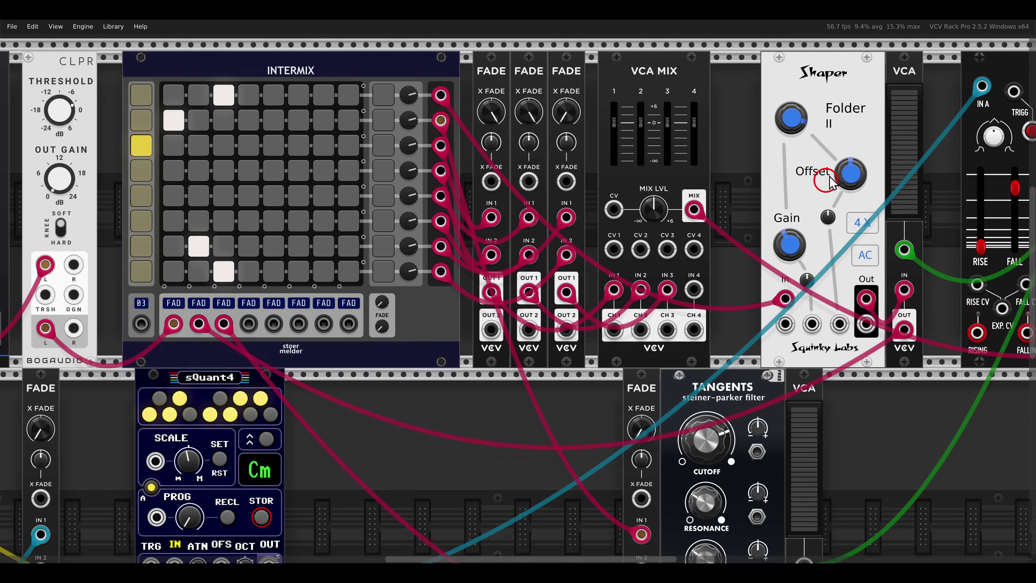
Readjust the Tangents filter's cutoff and set the Shaper's gain to about 0.99.
scroll(653, 311, "down", 5)
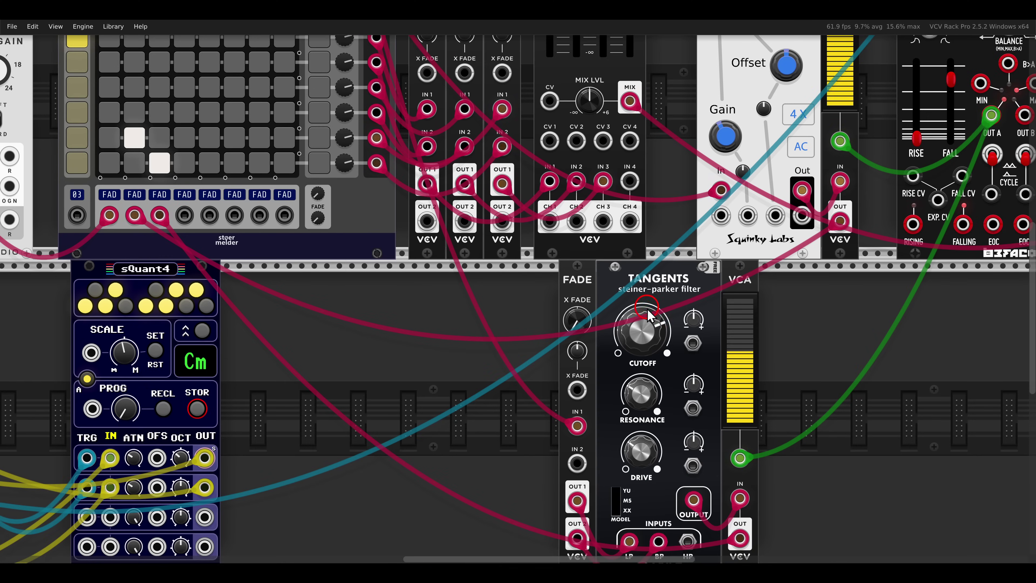
left_click_drag(649, 316, 649, 338)
left_click(639, 388)
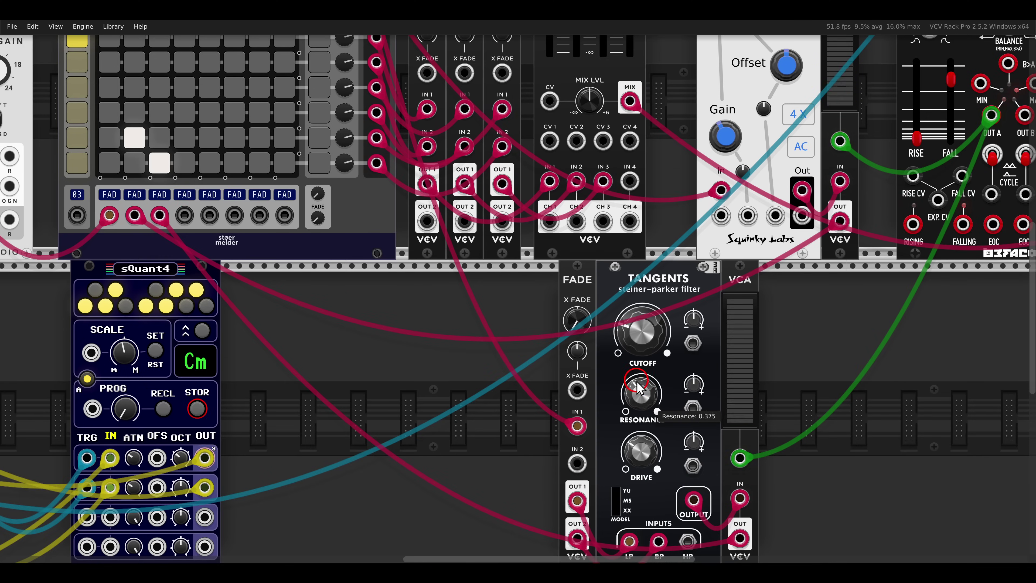
scroll(639, 388, "up", 5)
left_click(699, 281)
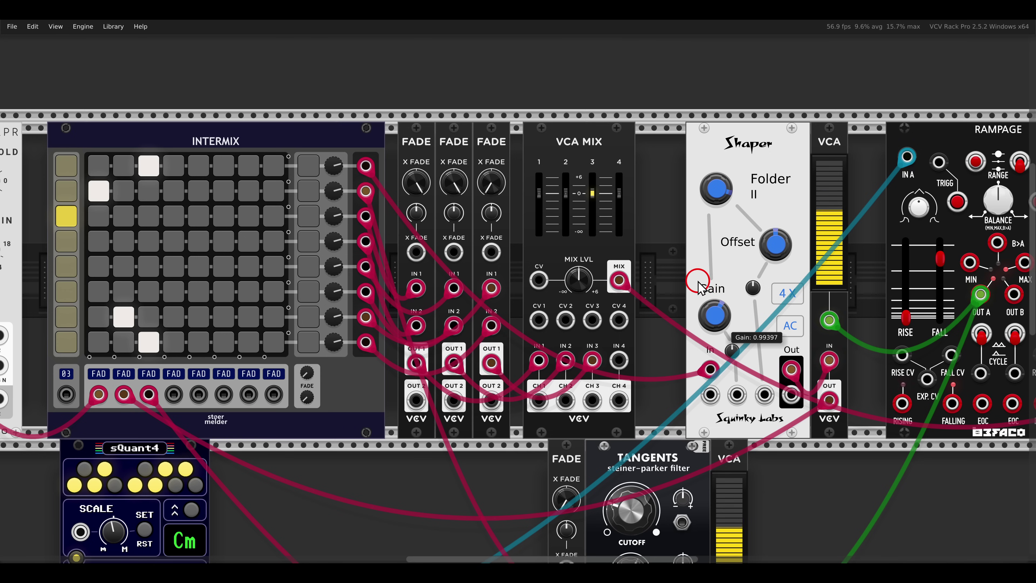
Raise the Mixer's RM 1x2 level and sweep the upper LFO's frequency to about 145 Hz.
scroll(701, 288, "left", 8)
left_click(330, 228)
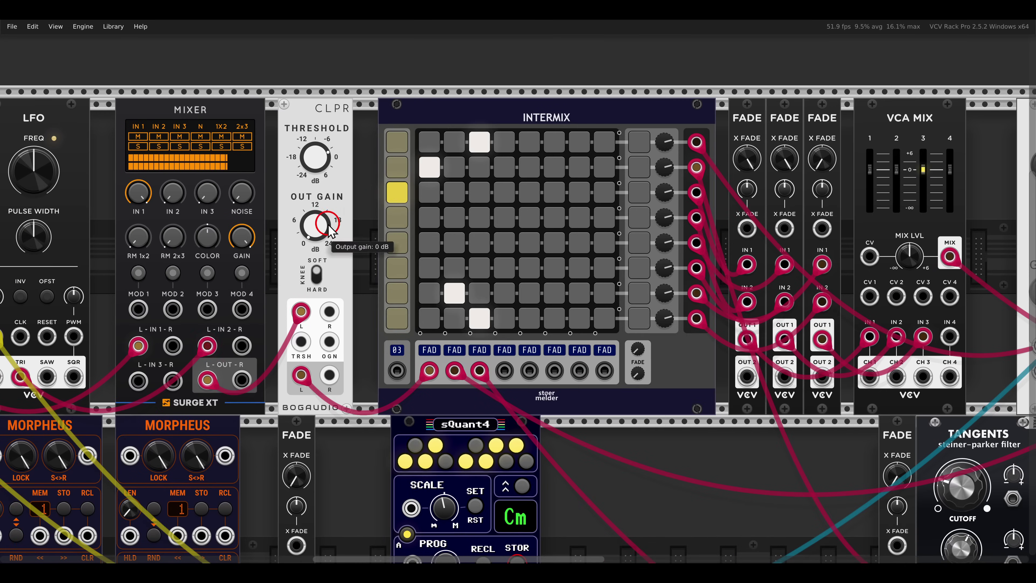
left_click(135, 244)
left_click_drag(29, 182, 17, 131)
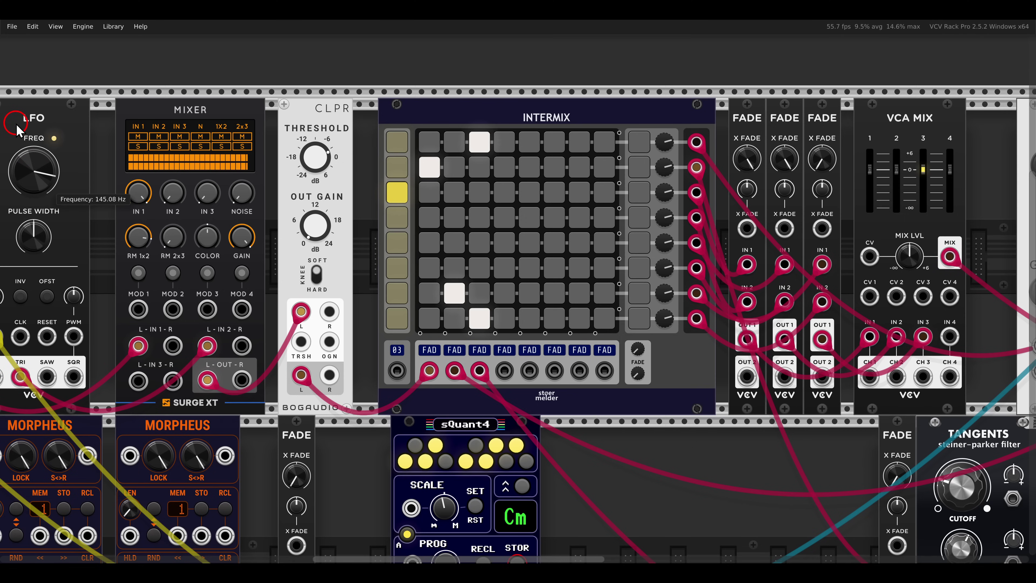
Set the Shaper's gain to about 2.17 and adjust the Tangents filter's cutoff around 0.65.
left_click_drag(779, 276, 357, 239)
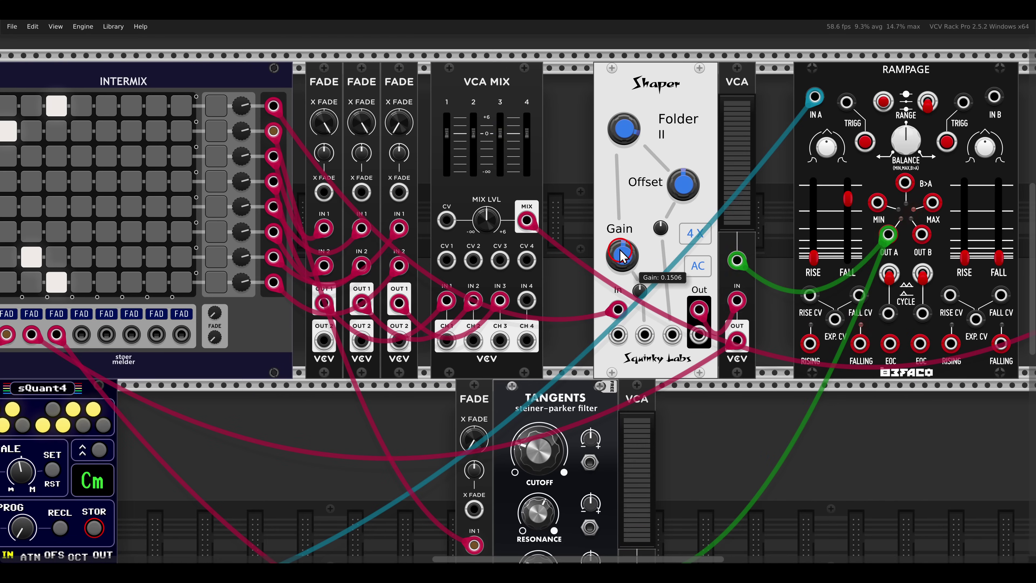
left_click_drag(622, 253, 606, 198)
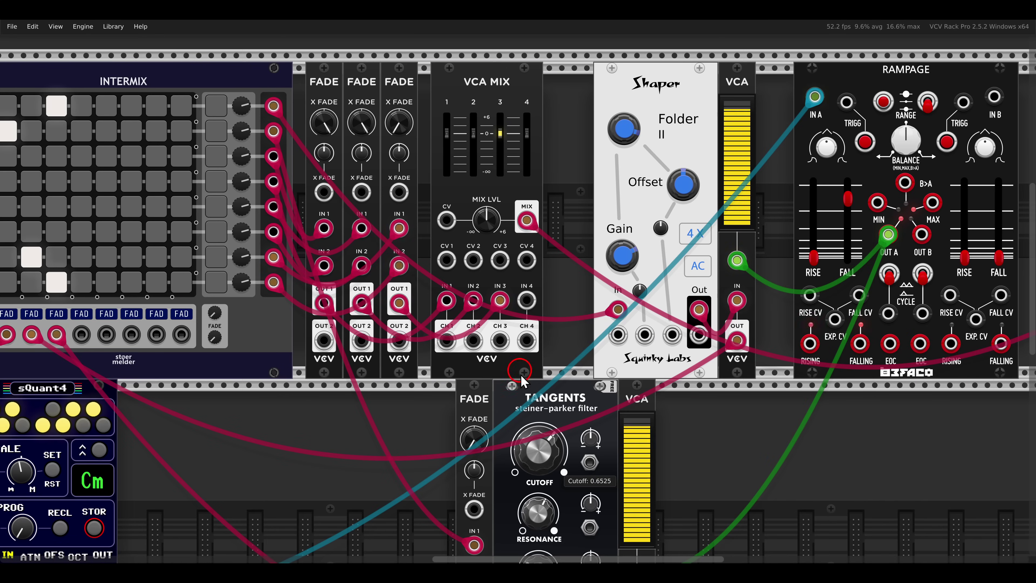
left_click(545, 470)
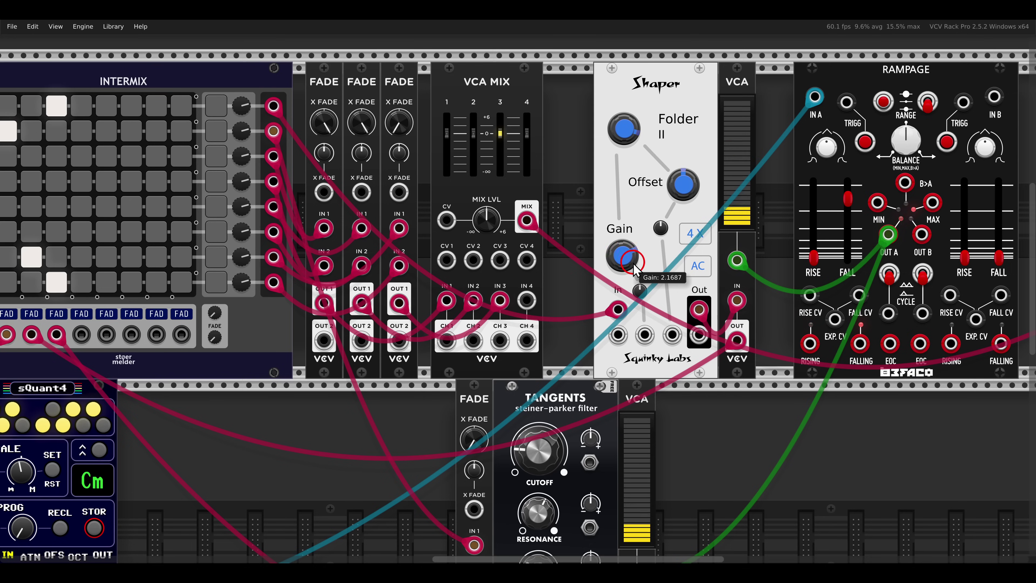
left_click_drag(624, 252, 621, 240)
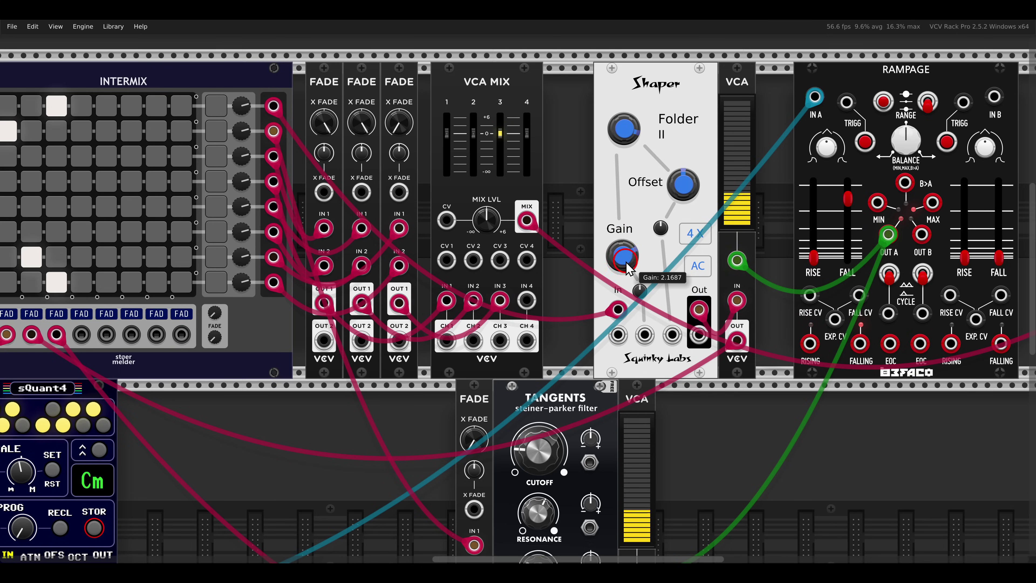
Shift the lower-row modules to line the LFO up beneath the WT VCO, and move the Fade, Tangents and VCA beneath the Shaper's VCA.
left_click(638, 291)
scroll(636, 294, "down", 2)
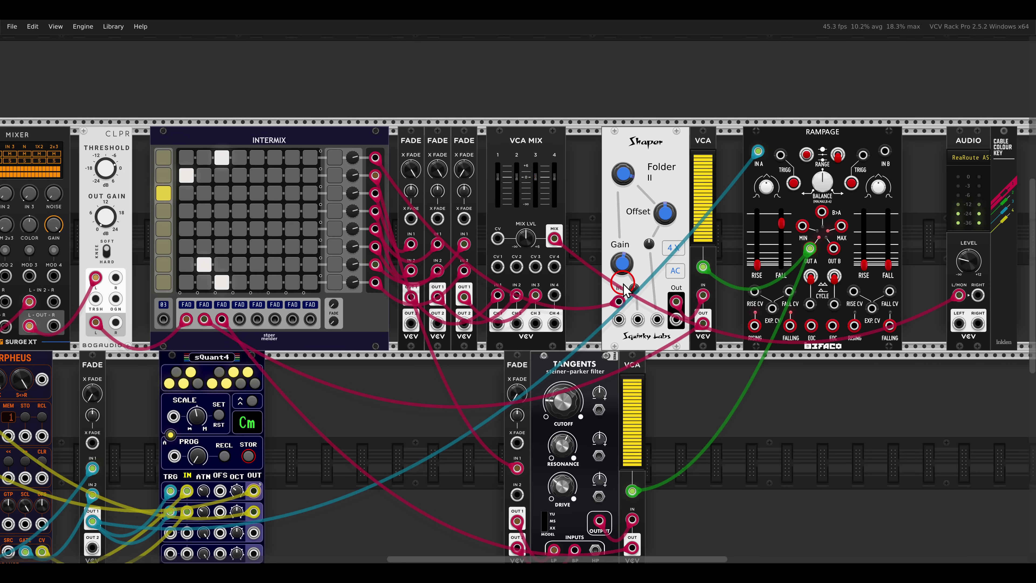
scroll(485, 243, "left", 5)
scroll(486, 243, "down", 1)
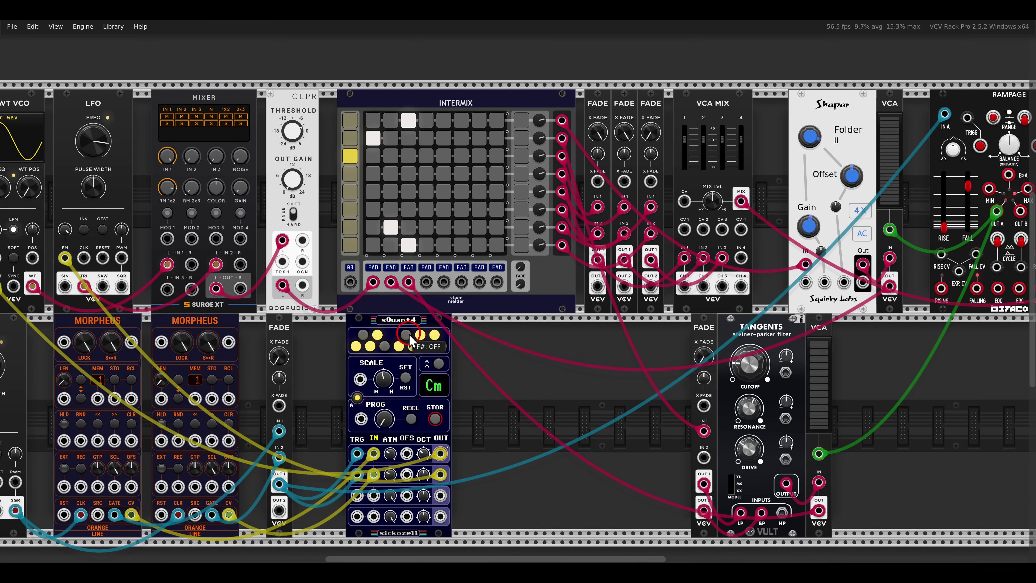
scroll(555, 381, "down", 1)
scroll(555, 381, "down", 2)
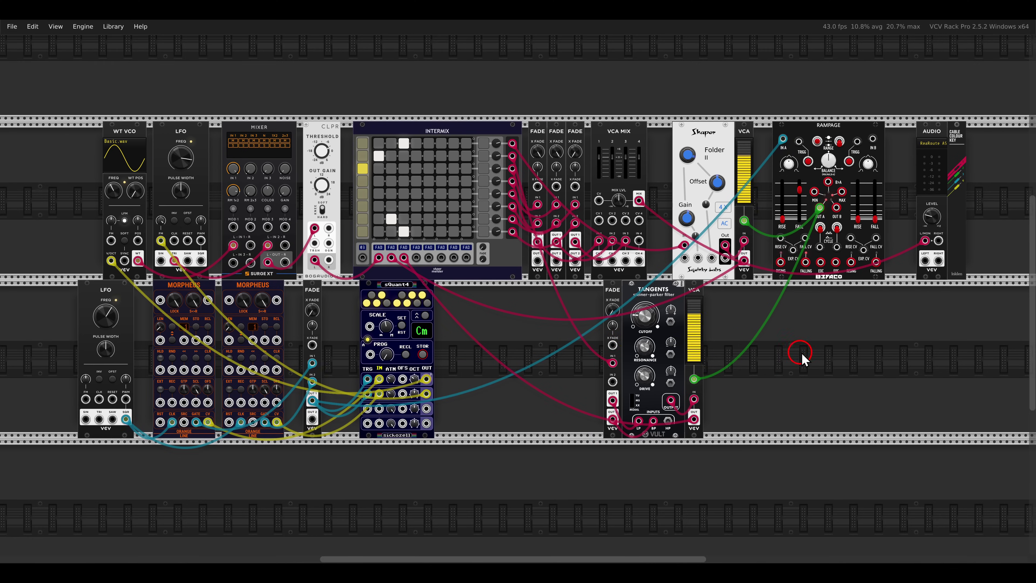
left_click_drag(802, 360, 119, 295)
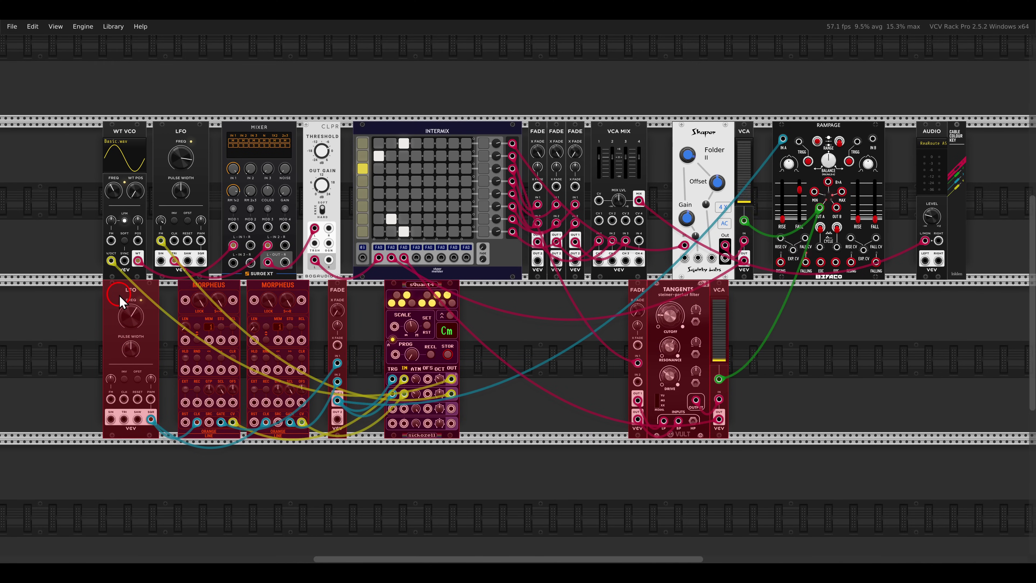
left_click(535, 346)
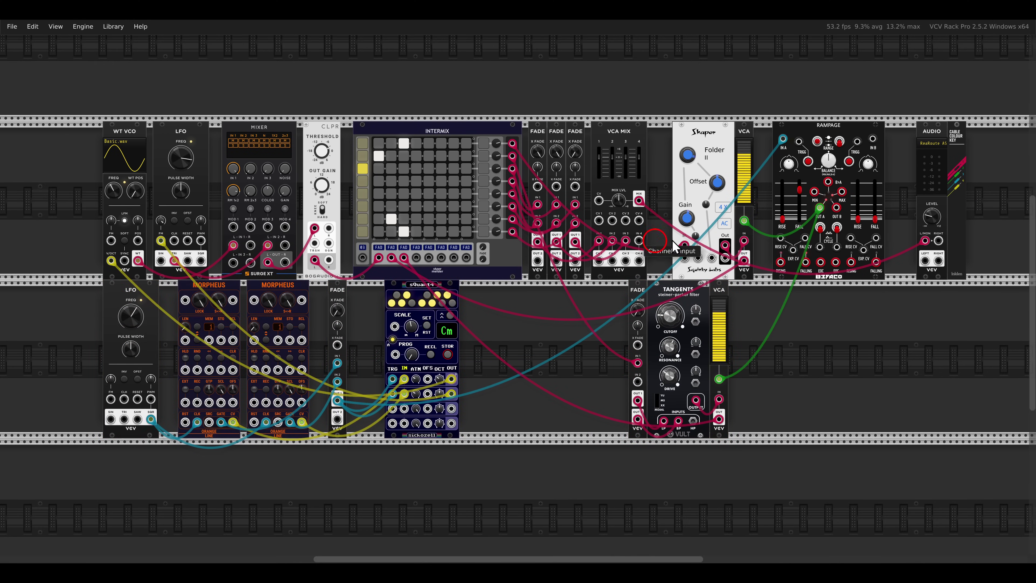
left_click_drag(745, 289, 662, 302)
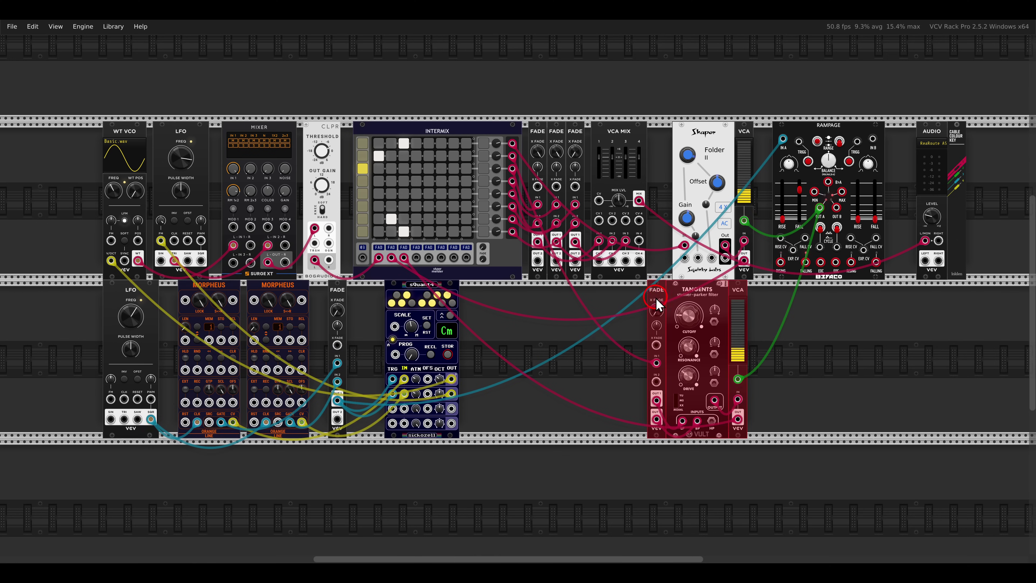
left_click(864, 329)
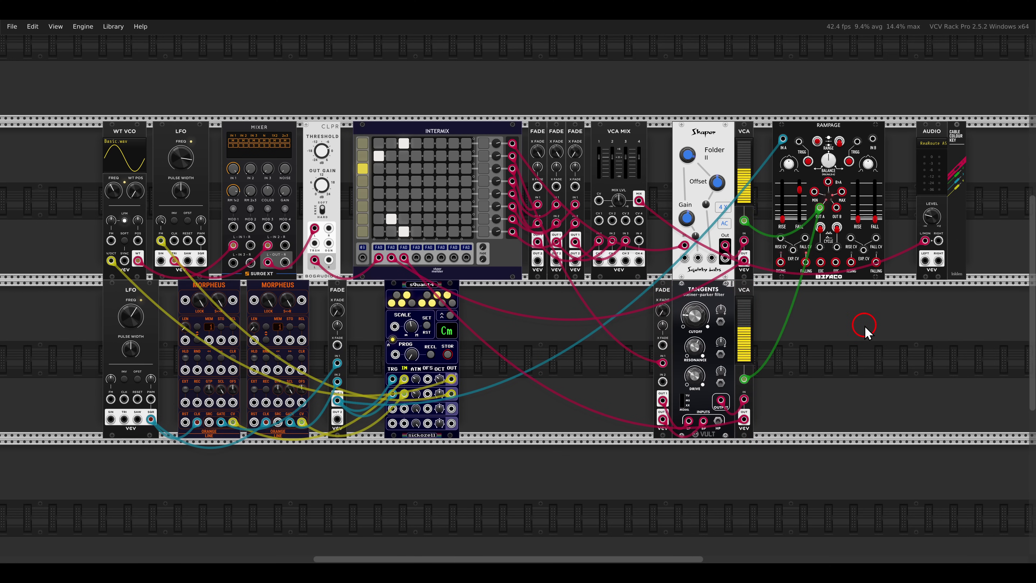
Examine the completed patch's front panel, its labelled module sections and the patch bay.
key("1")
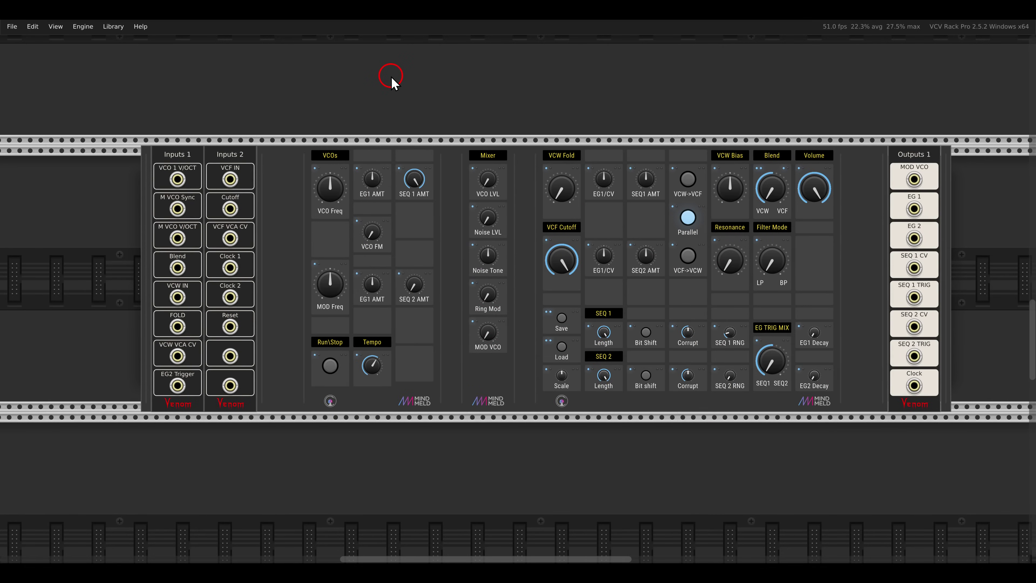
key("2")
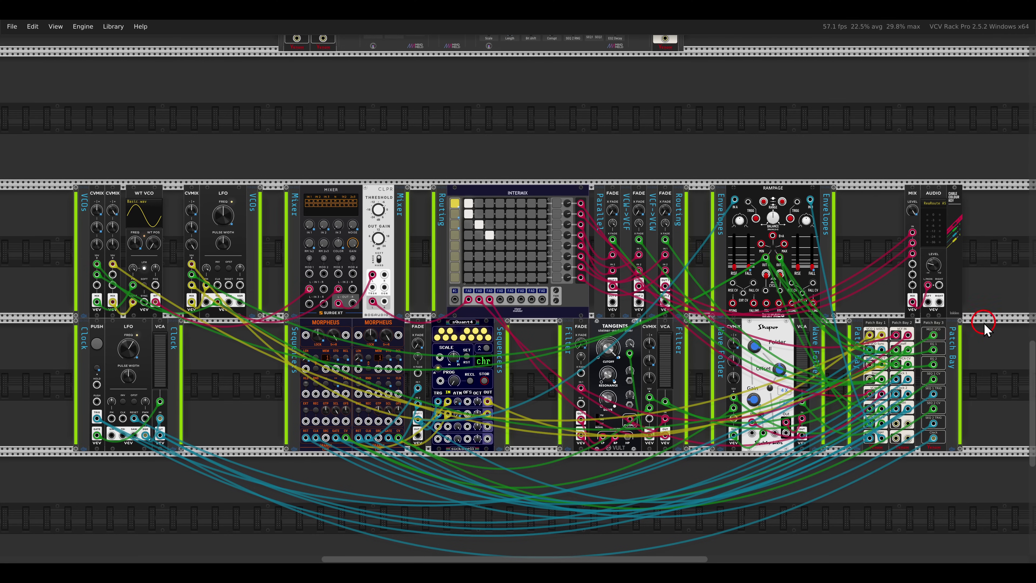
mouse_move(987, 315)
left_mouse_down()
mouse_move(860, 370)
mouse_move(839, 446)
left_mouse_up()
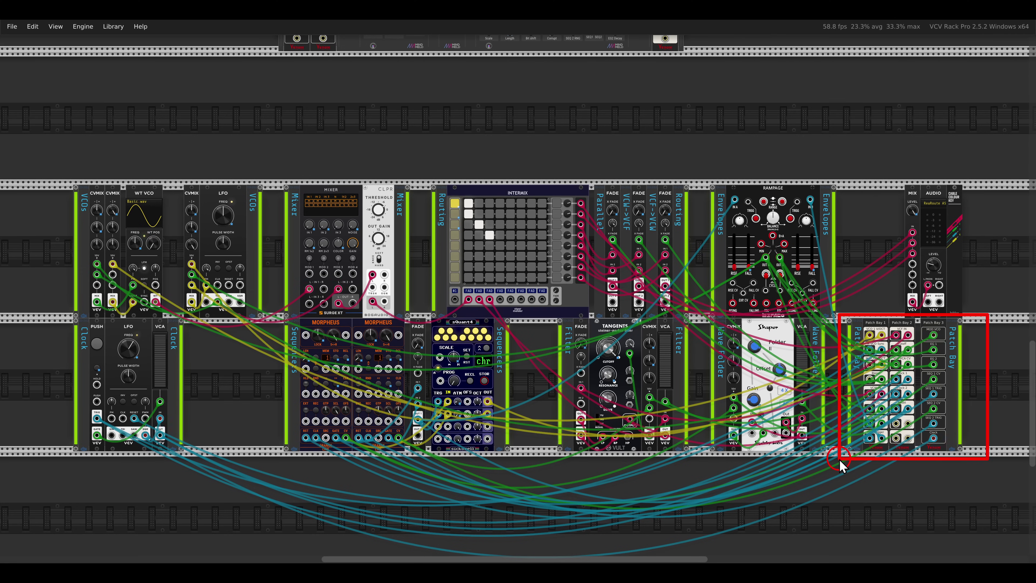
key("Escape")
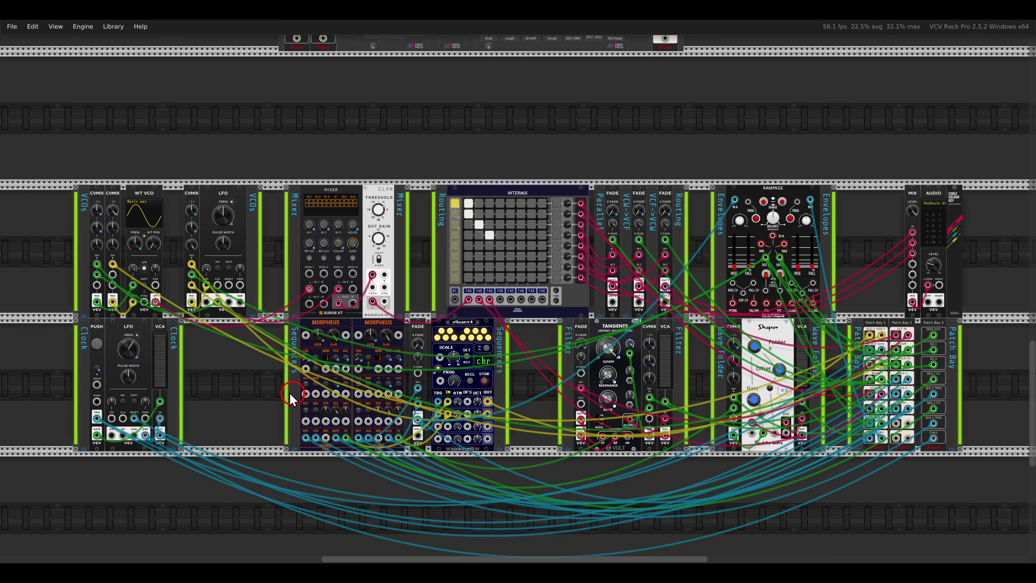
left_click_drag(290, 398, 546, 410)
scroll(336, 261, "up", 5)
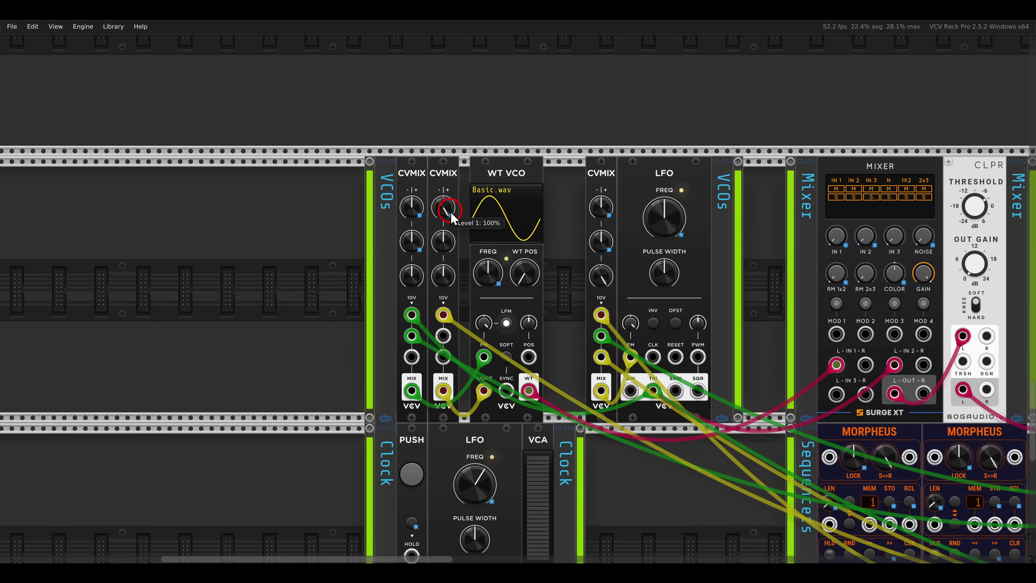
scroll(610, 238, "right", 3)
scroll(498, 270, "down", 5)
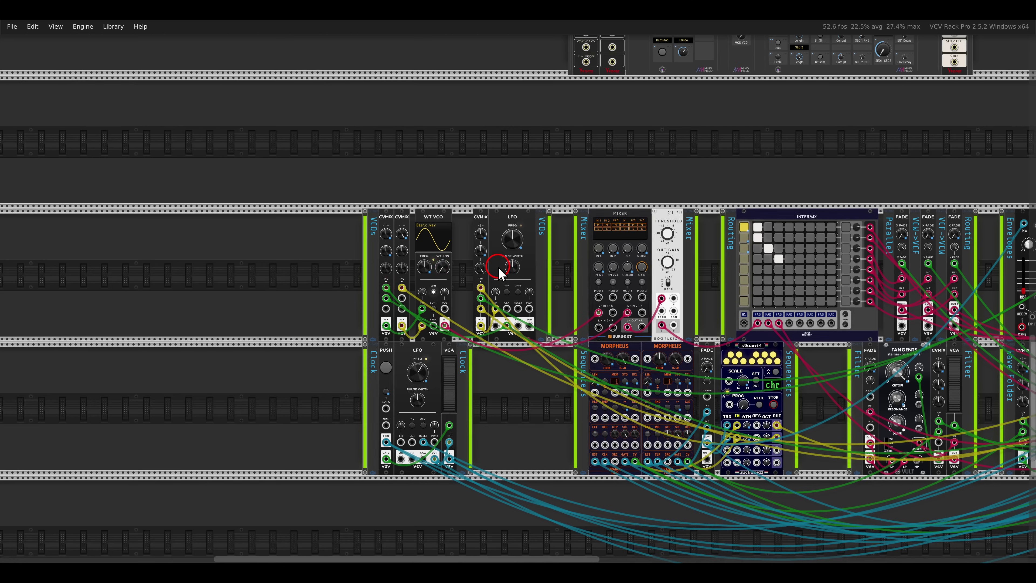
scroll(495, 324, "right", 5)
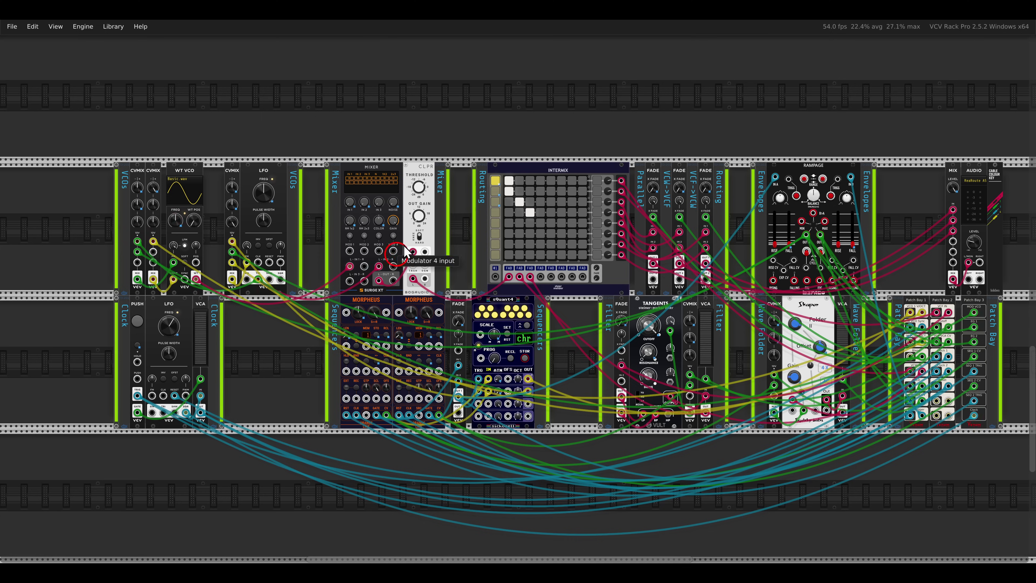
left_click_drag(450, 107, 439, 243)
scroll(446, 286, "up", 3)
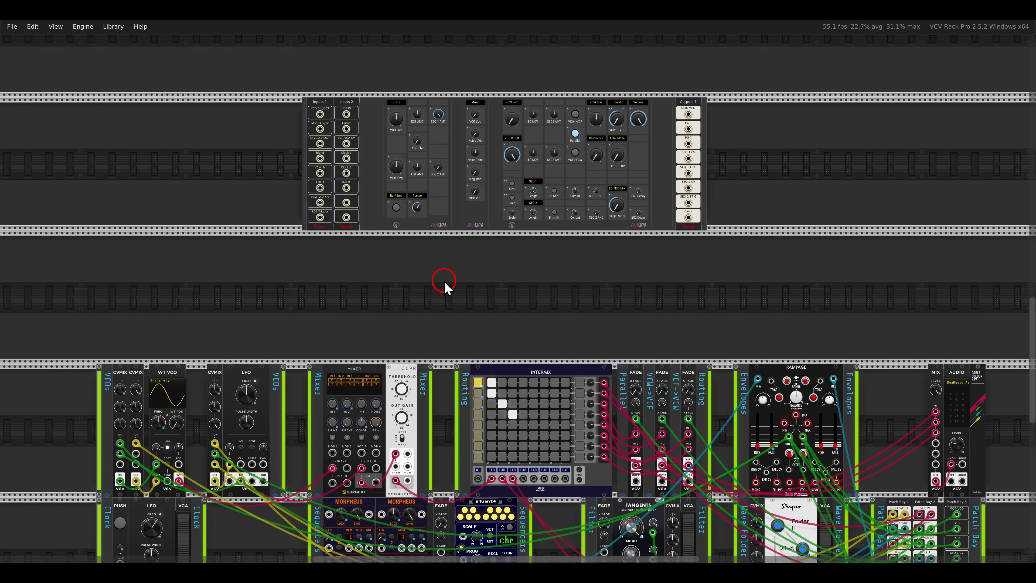
scroll(460, 259, "up", 3)
scroll(464, 255, "up", 2)
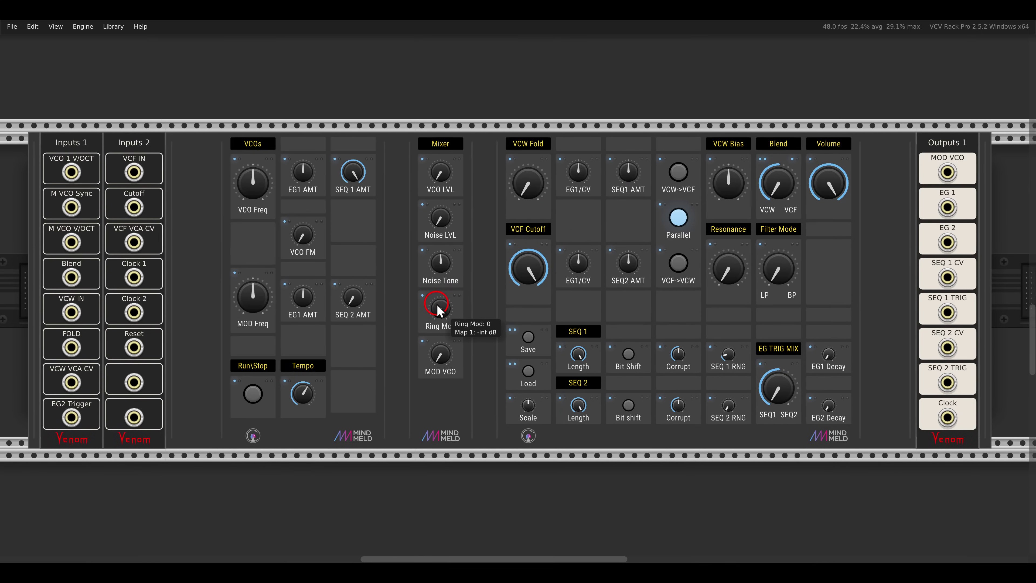
Examine the front panel's Inputs 1 and Inputs 2 jacks and the Patch Bay modules they correspond to.
left_click_drag(437, 311, 445, 312)
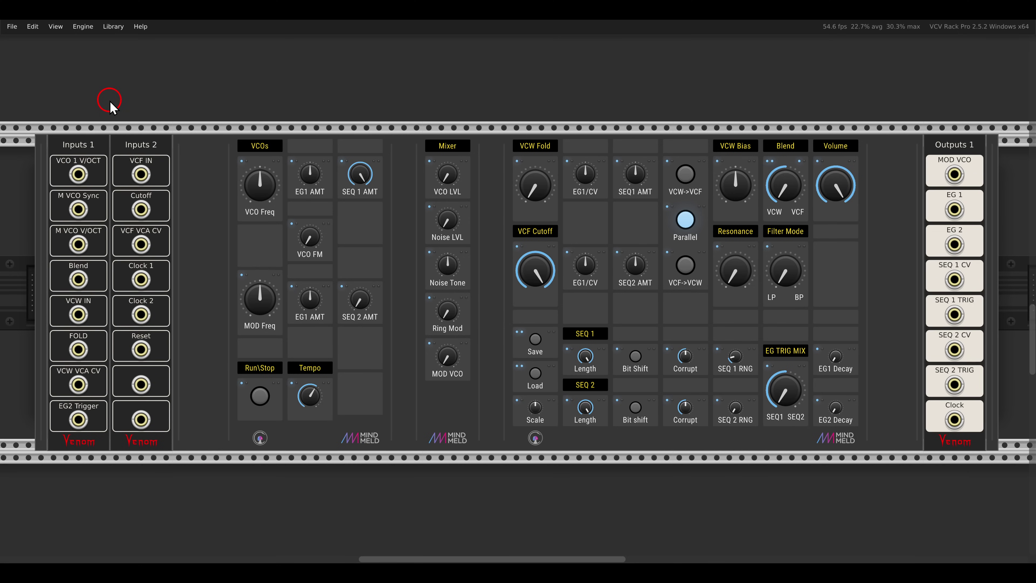
left_click_drag(110, 102, 119, 104)
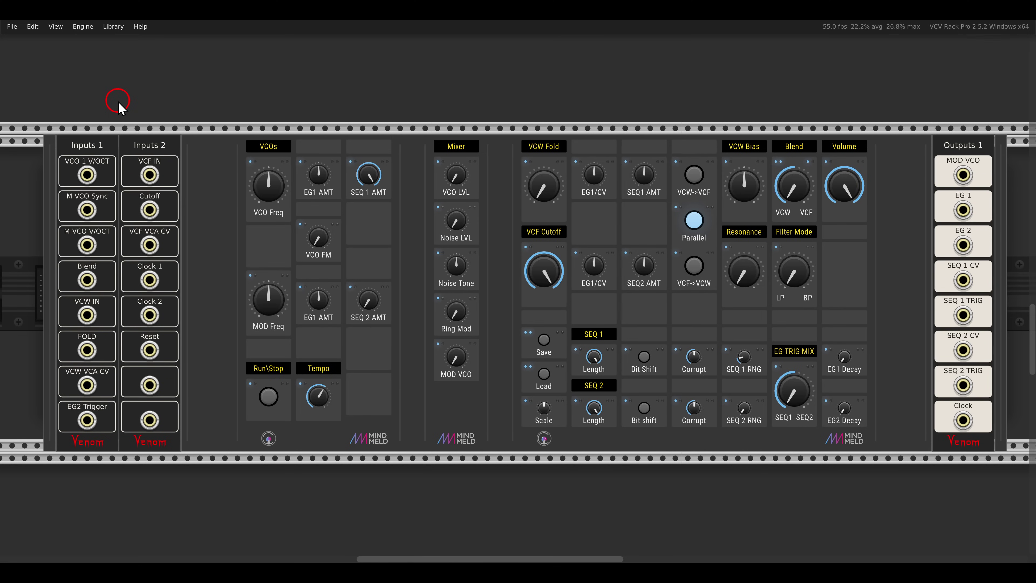
left_click_drag(55, 110, 188, 468)
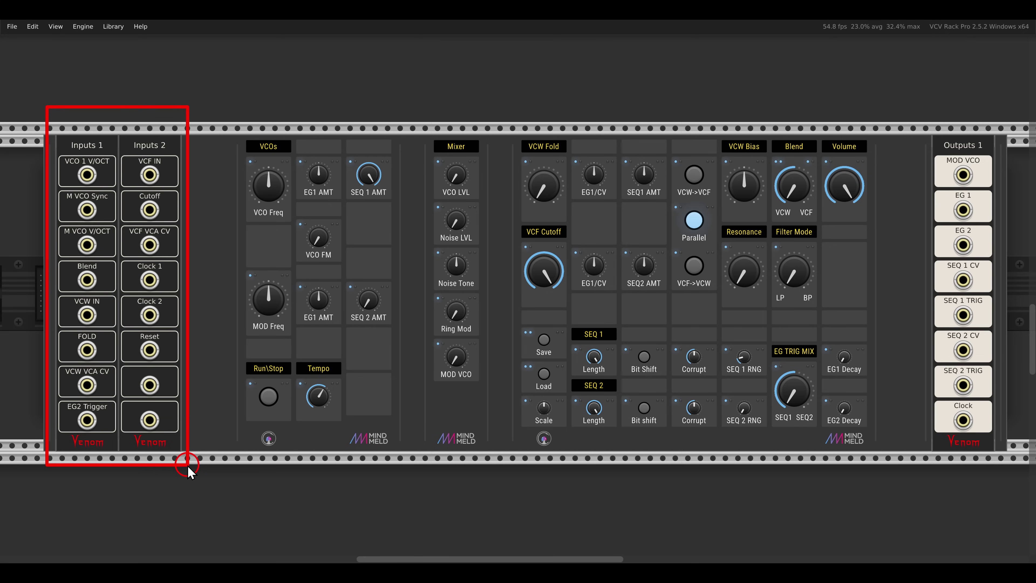
left_click_drag(187, 466, 188, 466)
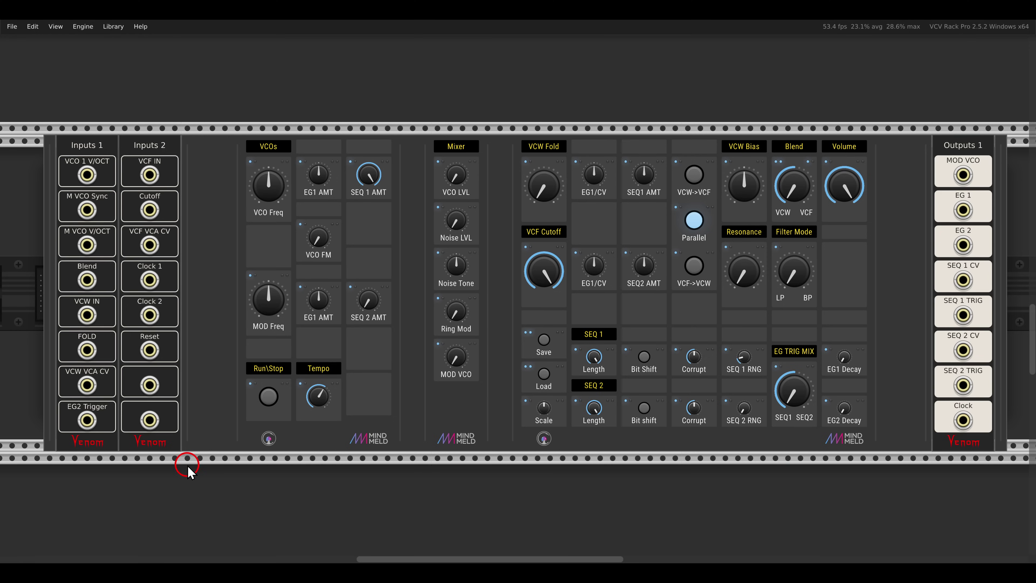
left_click(208, 334)
scroll(112, 307, "down", 3)
scroll(342, 388, "down", 3)
scroll(521, 405, "up", 2)
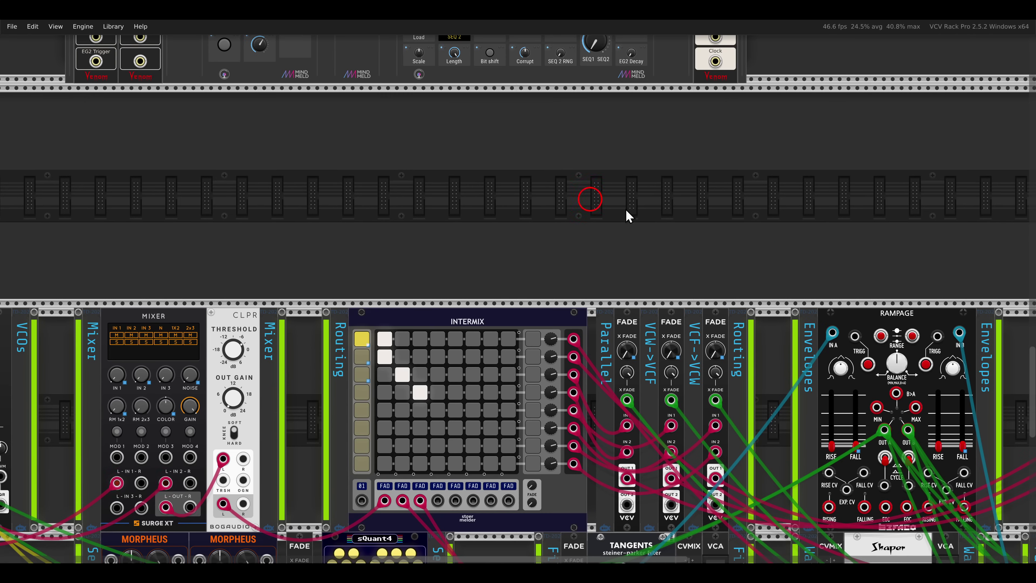
scroll(628, 217, "down", 8)
scroll(628, 217, "right", 12)
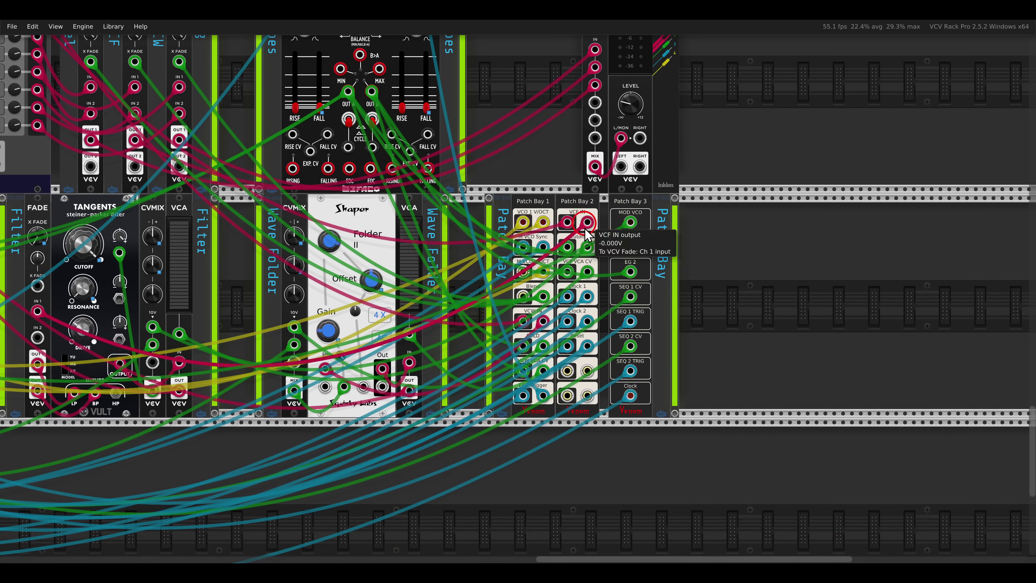
scroll(587, 233, "up", 3)
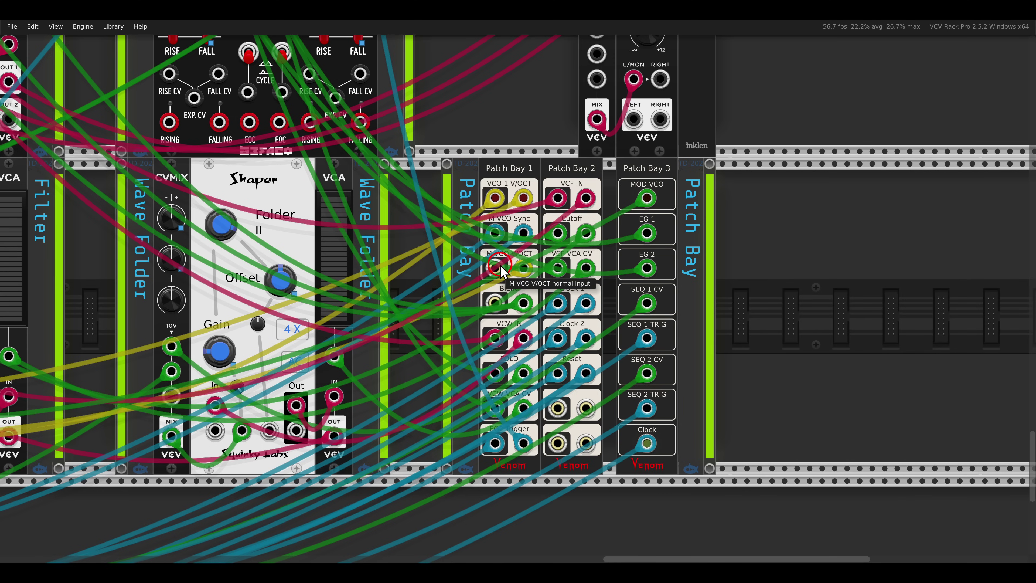
scroll(501, 265, "down", 3)
left_click_drag(477, 127, 752, 348)
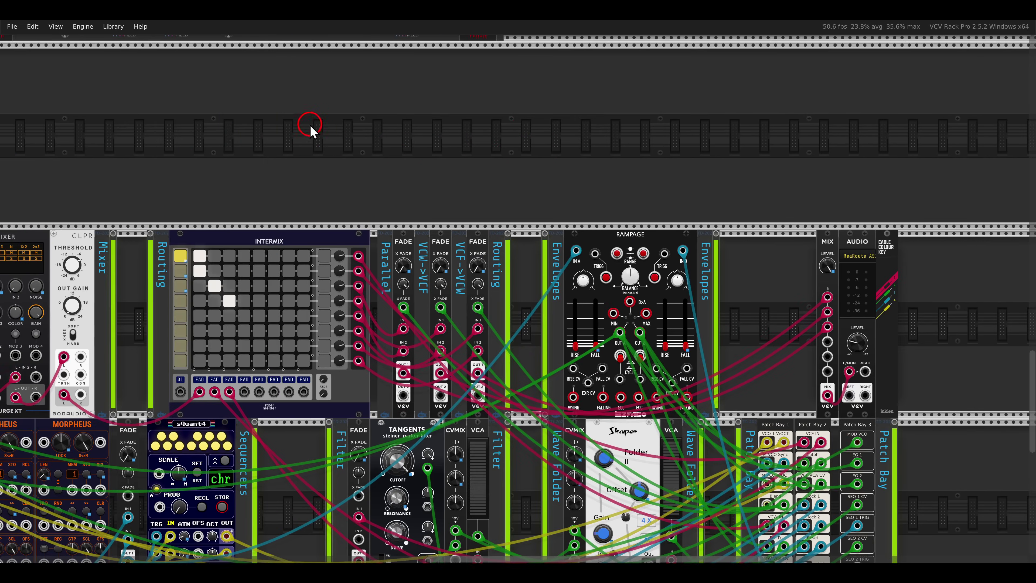
left_click_drag(310, 126, 596, 388)
Start the sequencer from the front panel and raise the Mixer section's VCO LVL to its maximum.
scroll(512, 204, "up", 3)
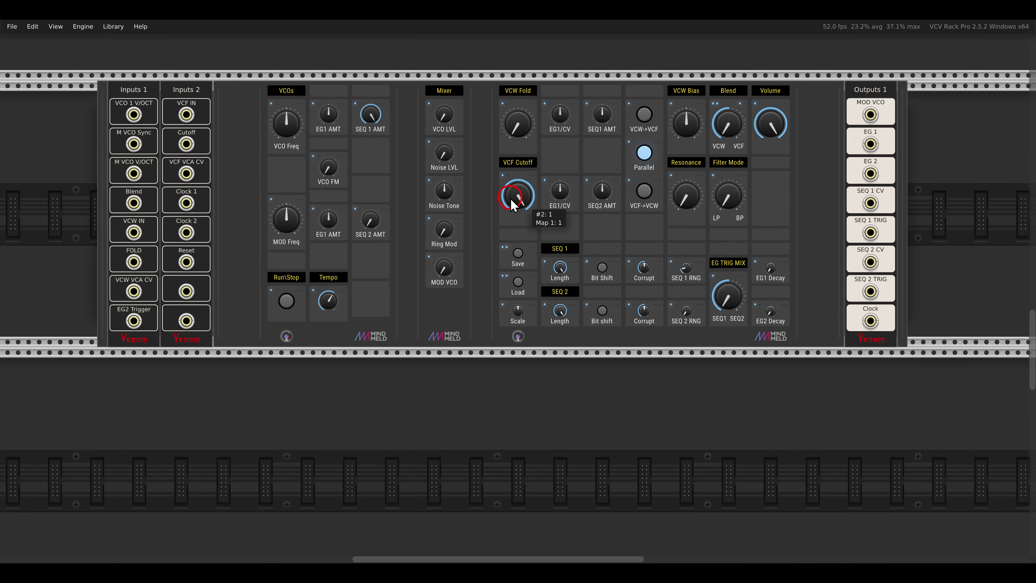
scroll(531, 275, "up", 2)
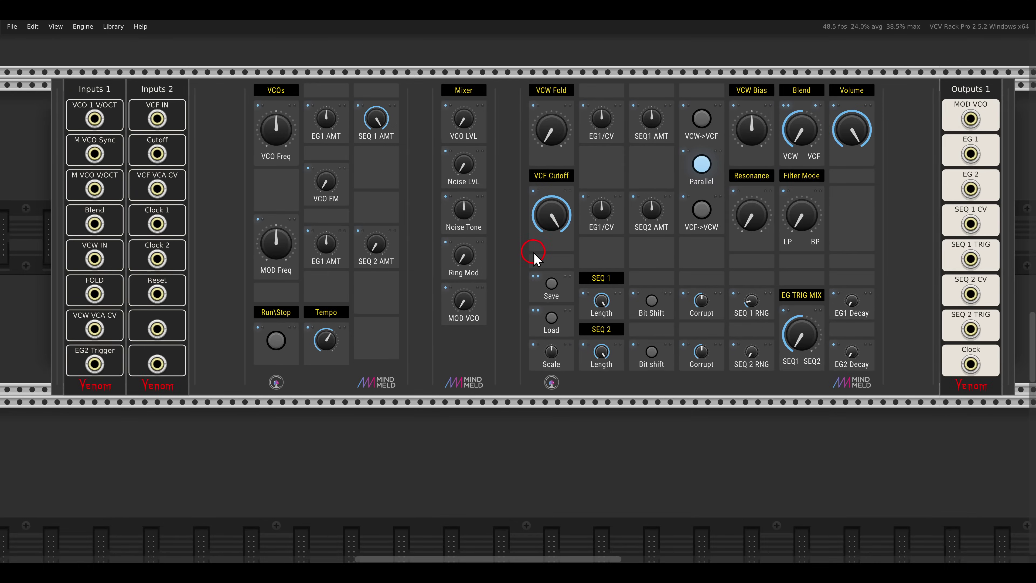
scroll(534, 261, "up", 3)
left_click_drag(526, 313, 524, 312)
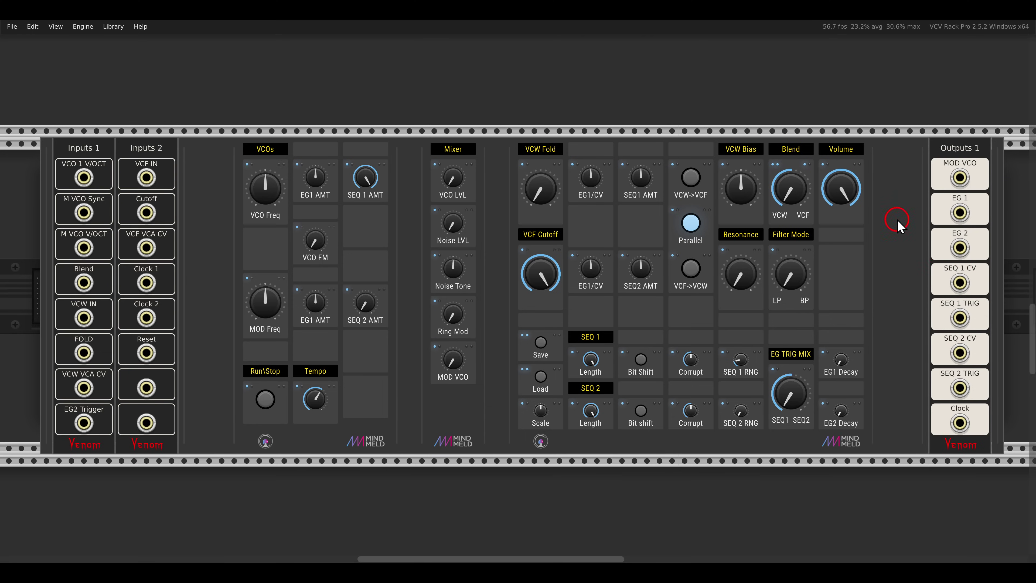
scroll(649, 154, "left", 1)
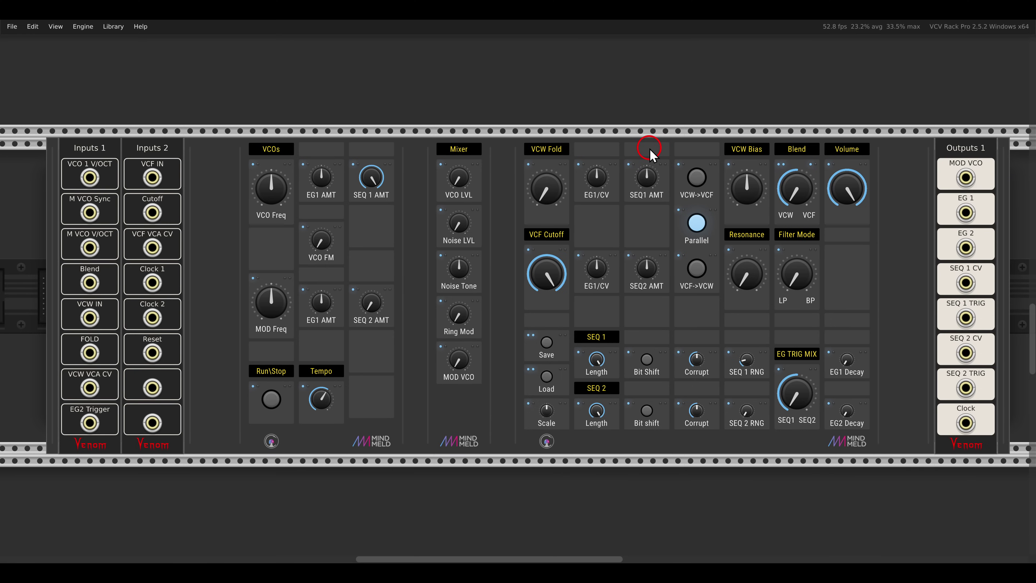
left_click(274, 400)
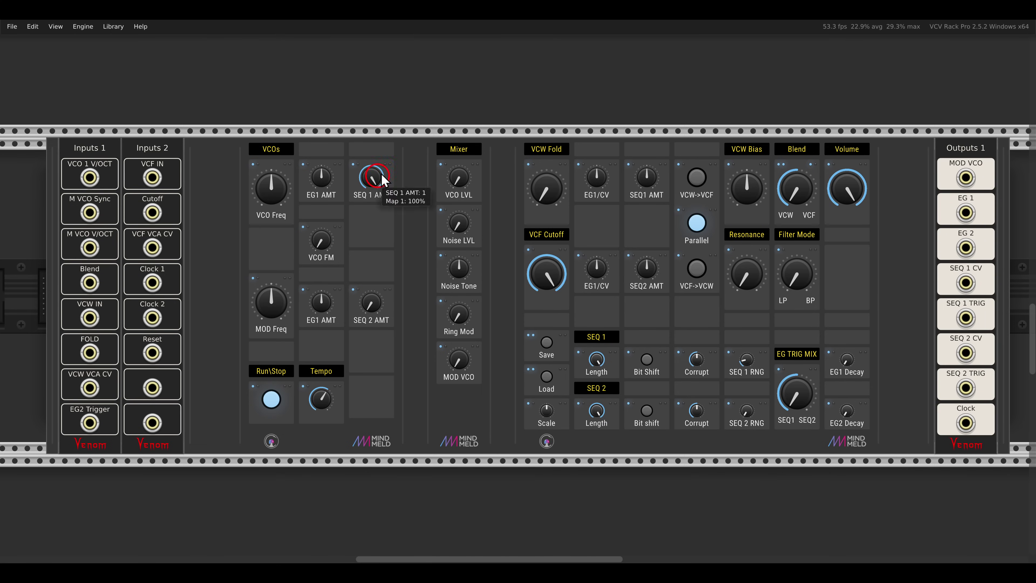
left_click(444, 170)
left_click_drag(446, 159, 433, 79)
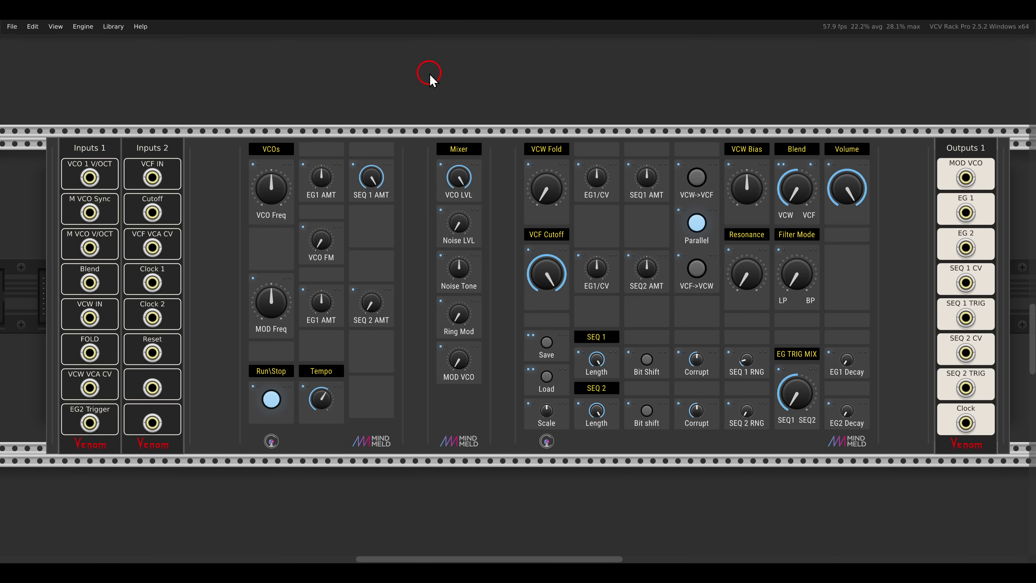
left_click(780, 350)
left_click(462, 187)
Lengthen the EG2 Decay and change the sequencer Scale to Cm.
left_click_drag(848, 412, 817, 332)
left_click_drag(847, 412, 808, 374)
left_click(547, 410)
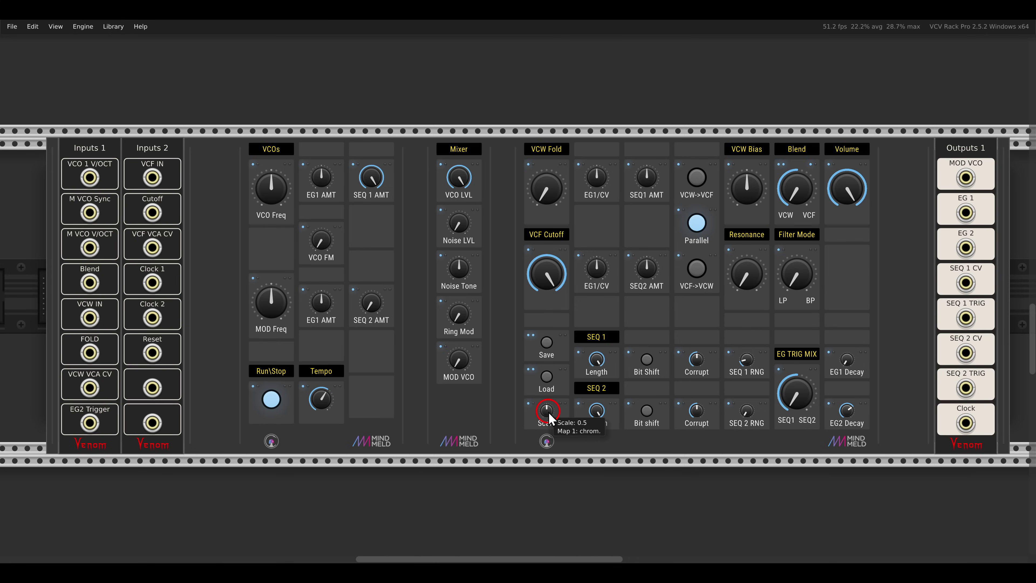
left_click_drag(549, 412, 534, 427)
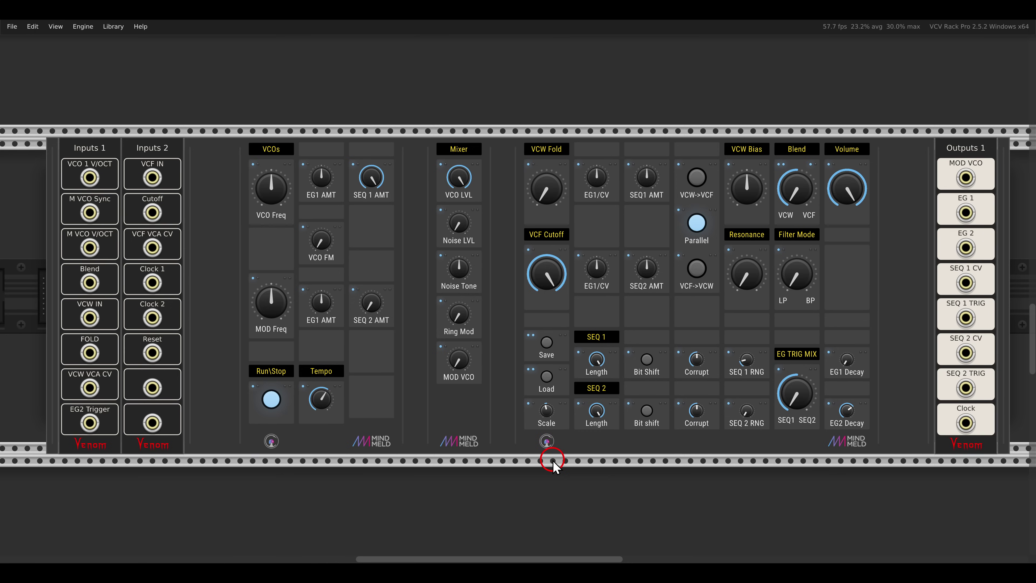
View the front panel together with the modules it controls below.
scroll(643, 326, "down", 4)
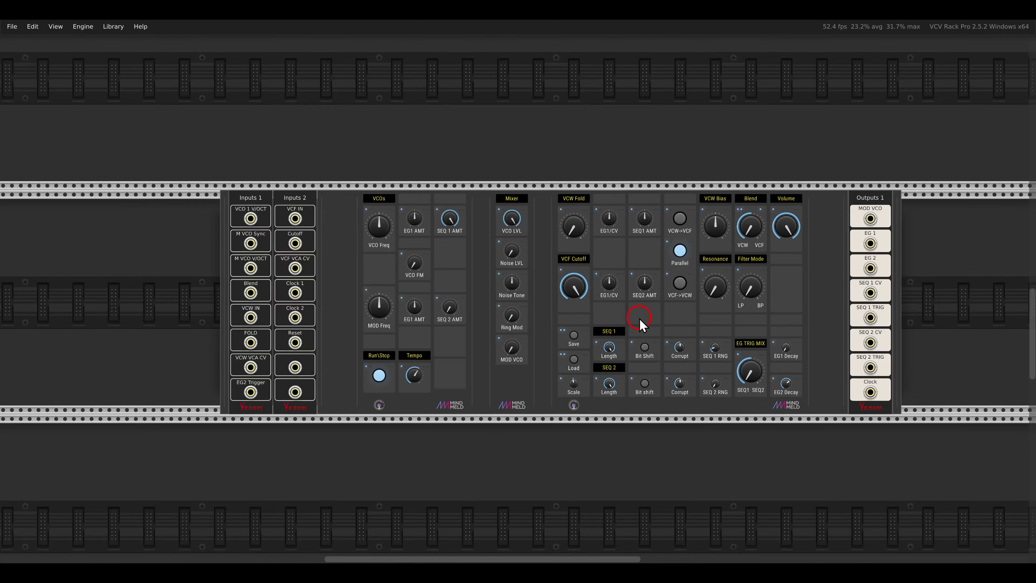
left_click_drag(652, 229, 682, 313)
left_click_drag(682, 470, 668, 331)
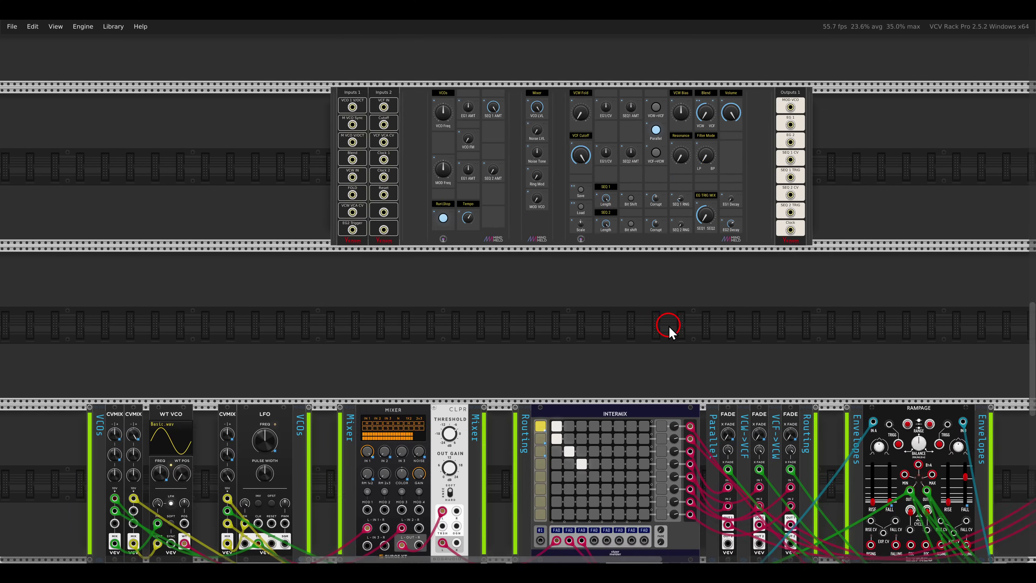
scroll(653, 322, "down", 2)
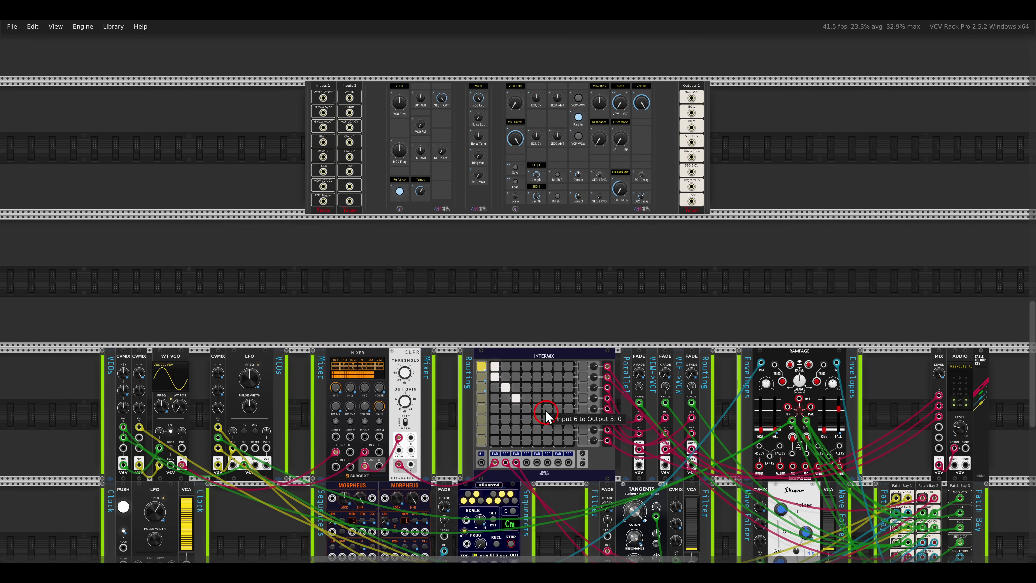
Compare the wavefolder and filter routings by selecting VCW->VCF, switching to VCF->VCW, and returning to VCW->VCF.
left_click(576, 109)
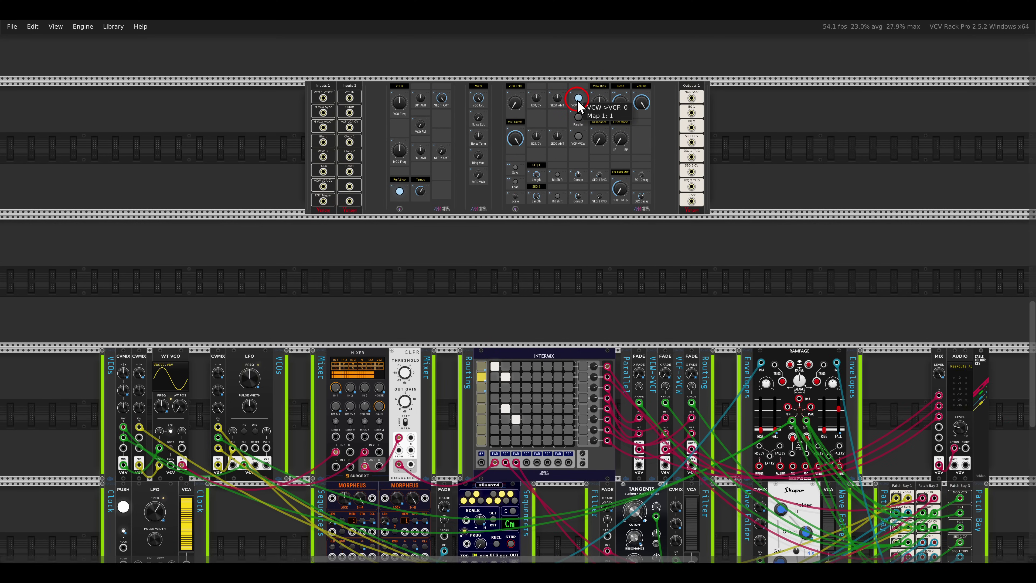
left_click(508, 393)
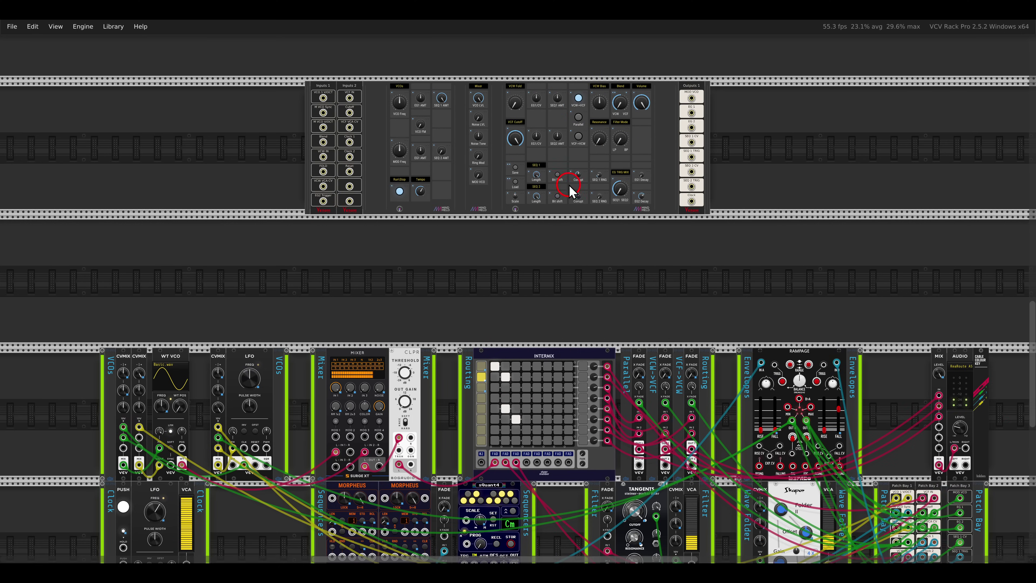
left_click(578, 138)
left_click(579, 139)
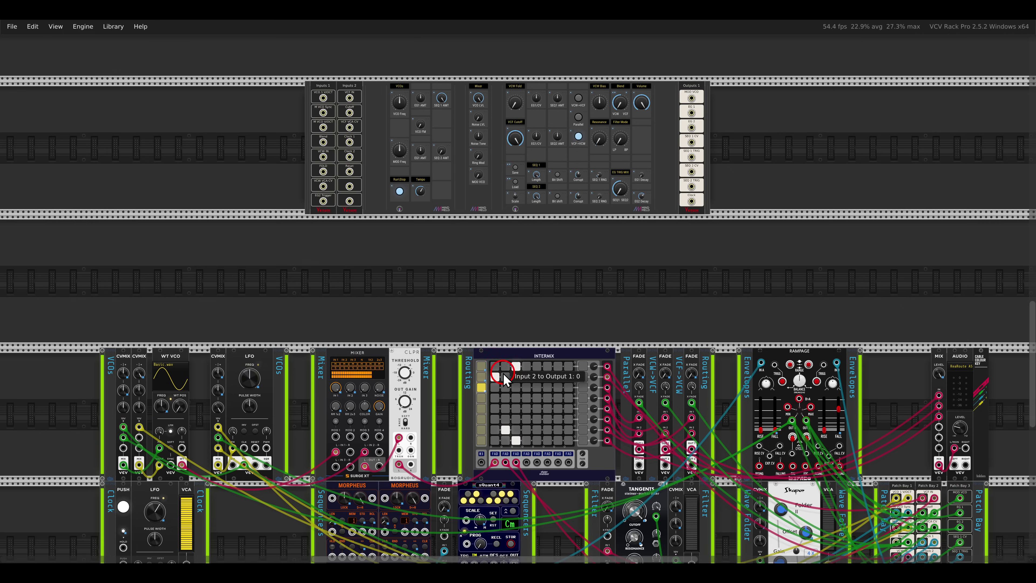
left_click(579, 100)
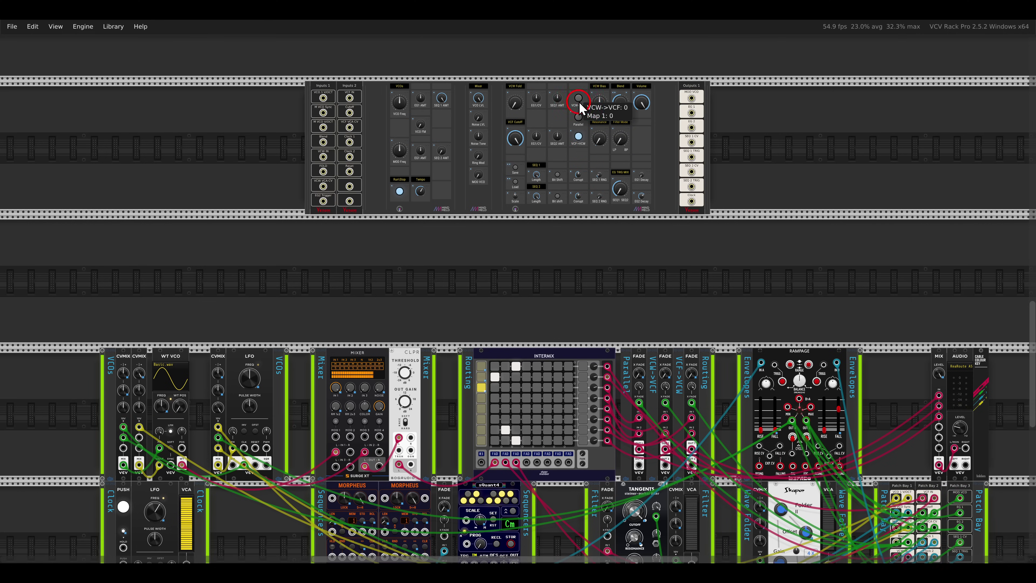
Raise the front panel's VCW Fold to a little below halfway and lower the VCO Freq well below centre.
scroll(536, 204, "up", 4)
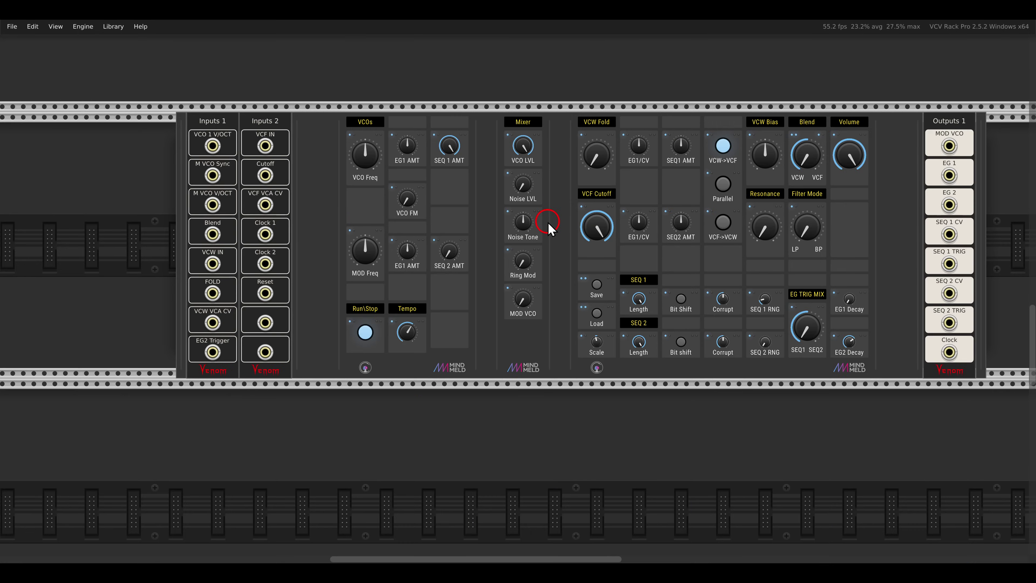
scroll(547, 300, "up", 3)
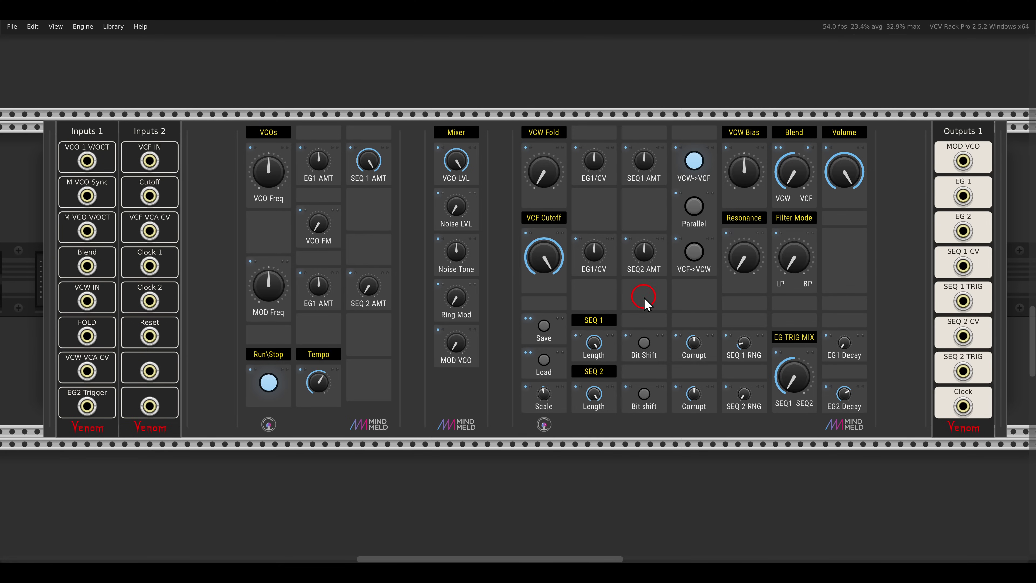
left_click_drag(793, 266, 802, 296)
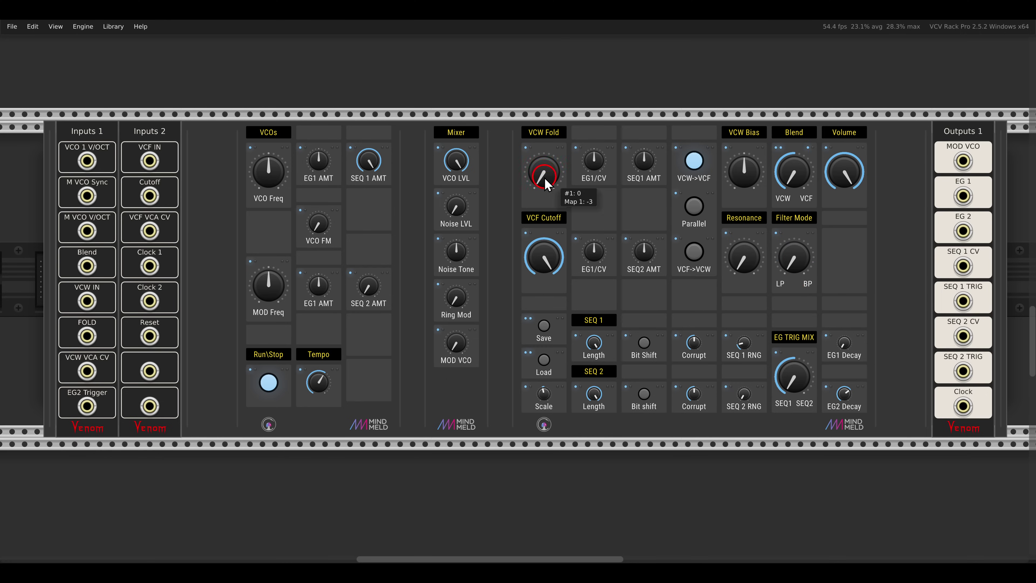
left_click_drag(544, 177, 526, 115)
left_click_drag(255, 167, 274, 235)
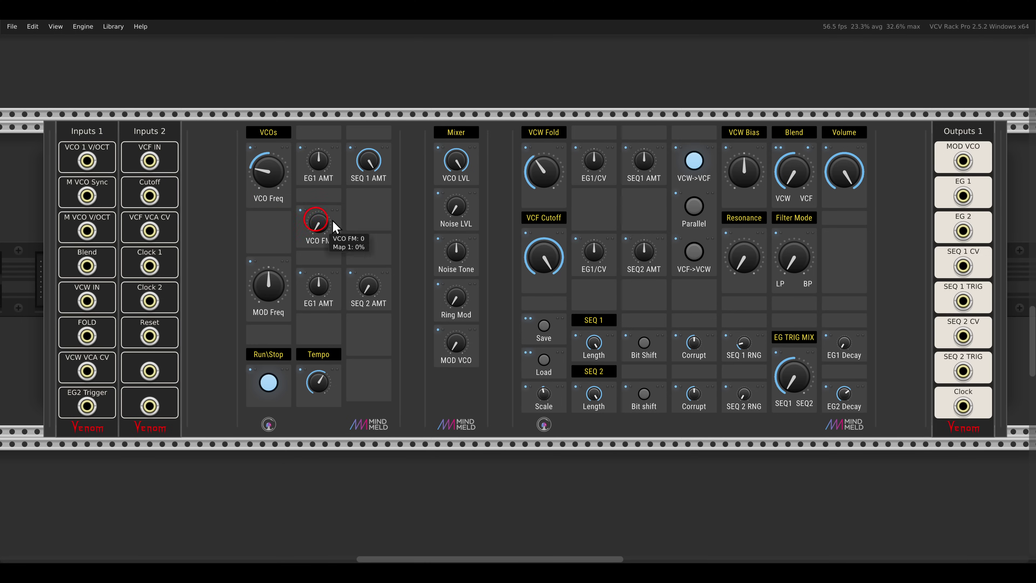
Bring the mixer's Noise LVL up to about halfway with a higher Noise Tone, and nudge the VCW Fold.
left_click_drag(452, 204, 377, 100)
left_click_drag(456, 256, 455, 230)
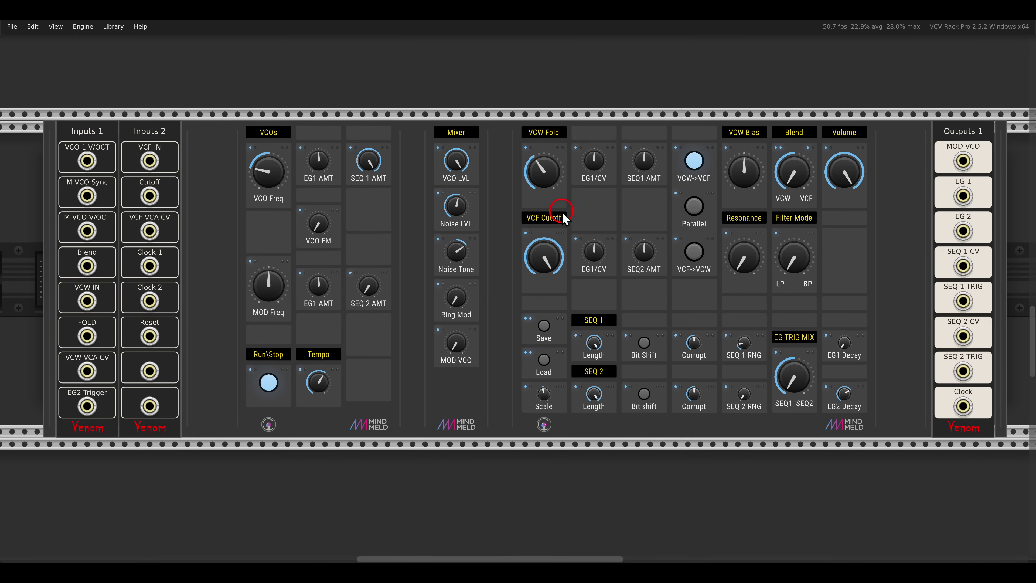
mouse_move(551, 189)
left_mouse_down()
mouse_move(524, 108)
mouse_move(547, 182)
left_mouse_up()
Reduce the SEQ 1 Length to about halfway and turn the SEQ 1 Corrupt down to its minimum.
left_click_drag(594, 342, 628, 547)
left_click_drag(585, 351, 548, 264)
left_click_drag(694, 342, 722, 497)
left_click_drag(744, 344, 722, 348)
Move the EG TRIG MIX partway from SEQ1 toward SEQ2 and raise the SEQ 2 Corrupt to its maximum.
left_click(776, 370)
left_click_drag(777, 369, 767, 343)
left_click(724, 396)
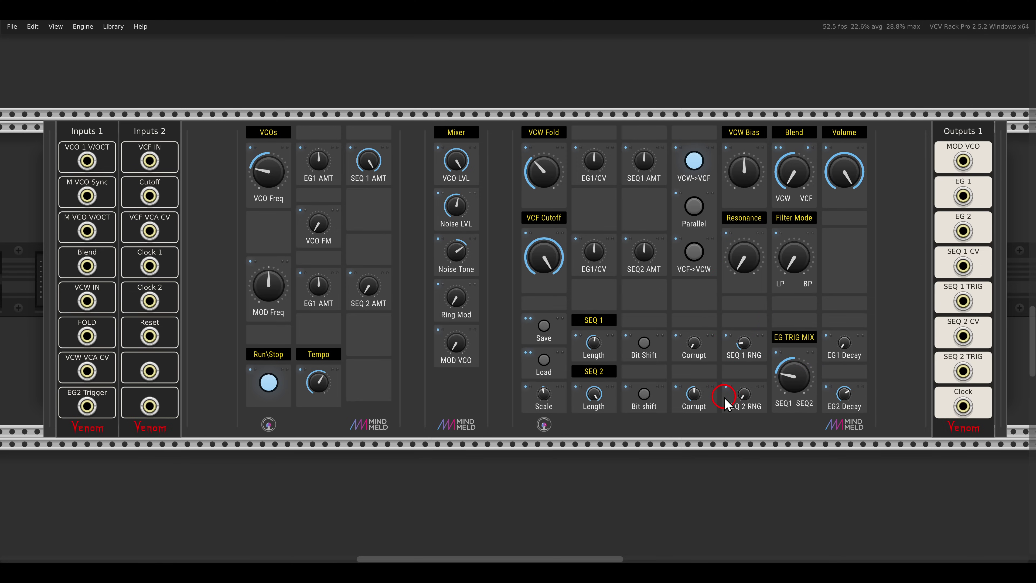
left_click_drag(789, 380, 775, 367)
left_click(696, 432)
scroll(677, 326, "up", 1)
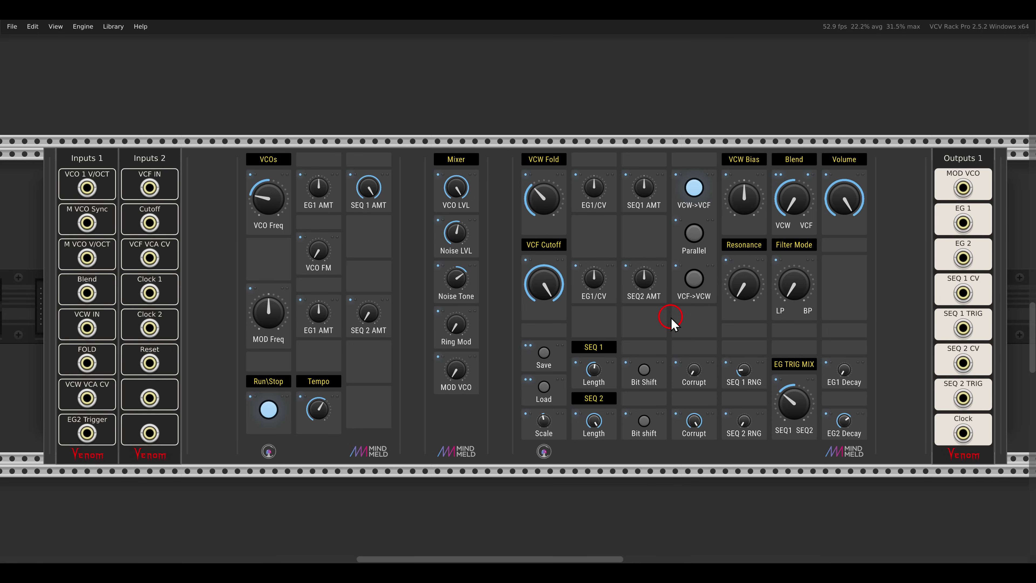
Turn the Blend fully to VCF and lower the VCF Cutoff to about 0.4.
left_click_drag(543, 281, 551, 367)
mouse_move(543, 287)
left_mouse_down()
mouse_move(506, 214)
mouse_move(541, 272)
left_mouse_up()
scroll(554, 281, "down", 5, "ctrl")
scroll(559, 289, "down", 5)
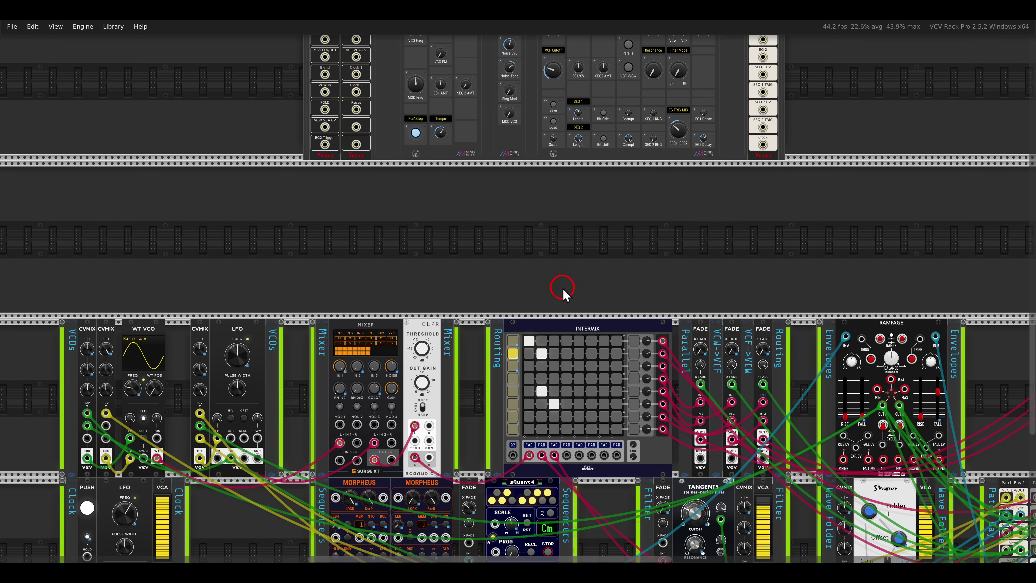
scroll(559, 289, "up", 5, "ctrl")
scroll(666, 365, "up", 5)
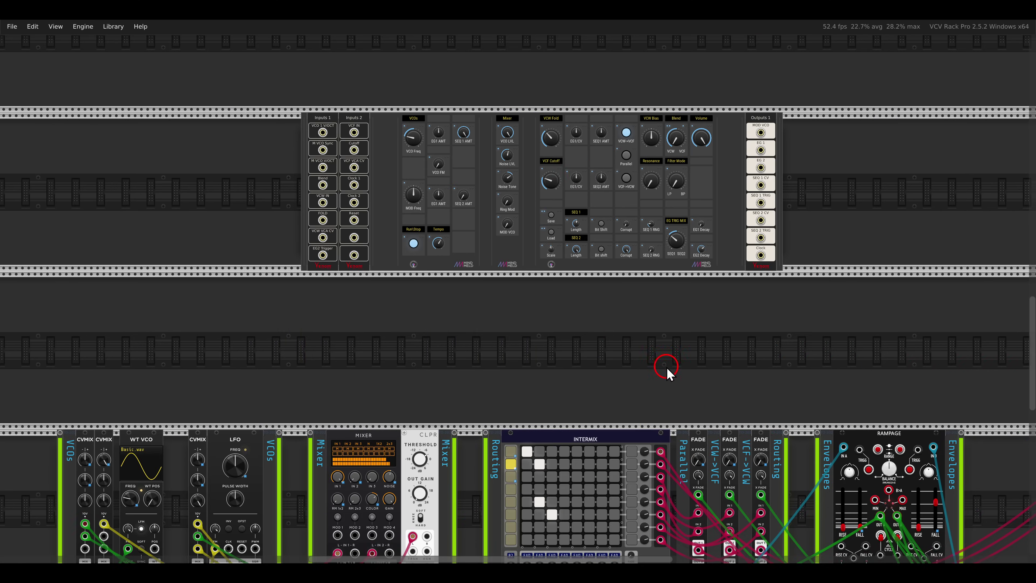
scroll(578, 157, "up", 5, "ctrl")
scroll(643, 169, "up", 2)
left_click_drag(814, 185, 793, 58)
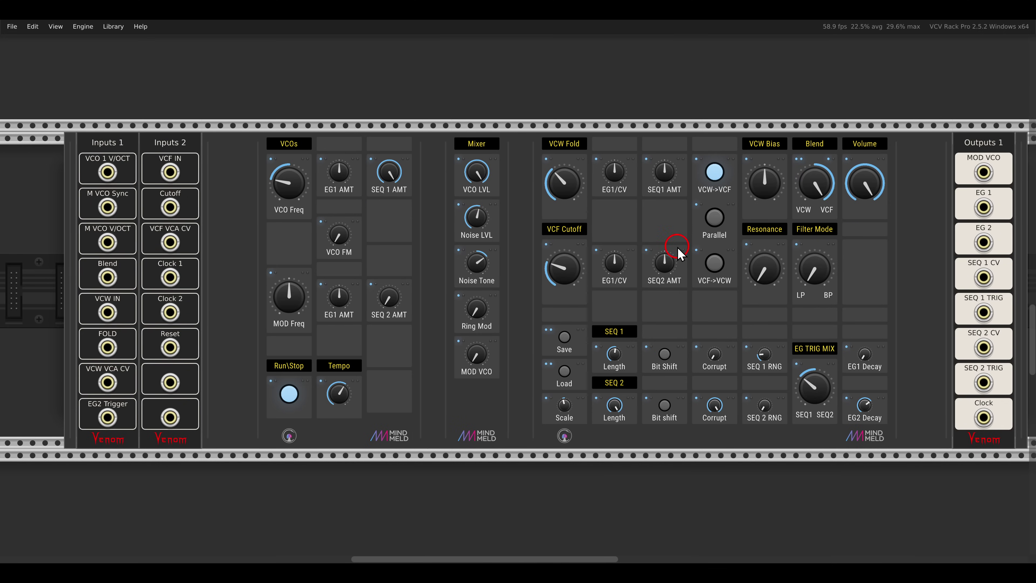
left_click_drag(562, 268, 537, 196)
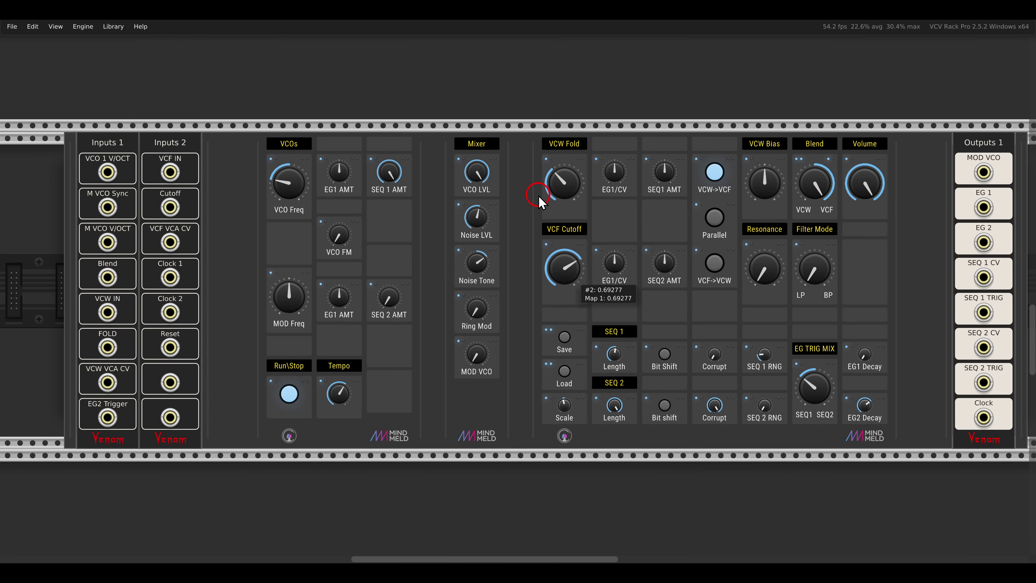
left_click_drag(566, 244, 591, 312)
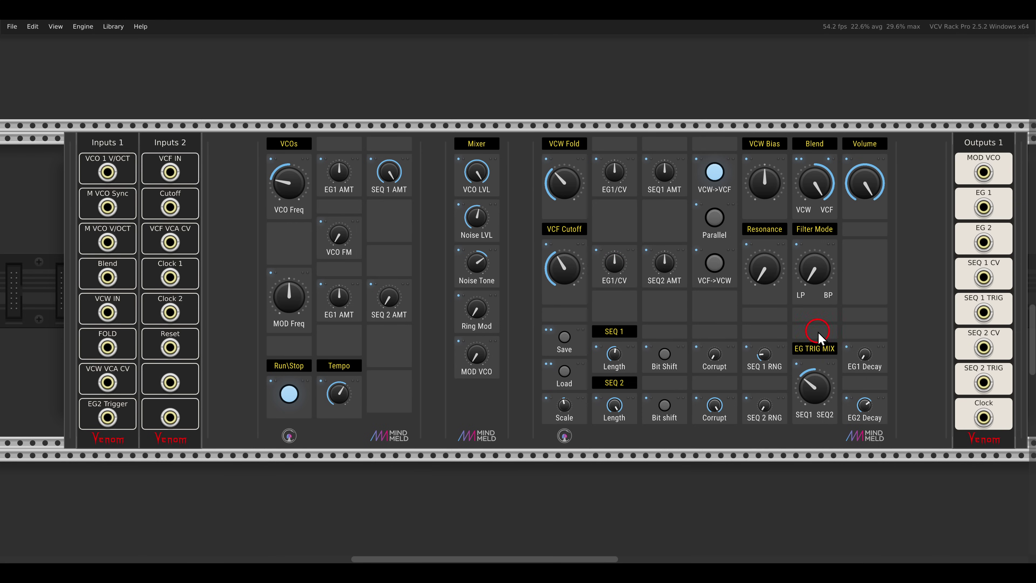
Lengthen the EG1 Decay and increase the EG1/CV modulation of the VCF Cutoff.
left_click_drag(863, 362, 849, 343)
left_click_drag(608, 265, 588, 229)
left_click_drag(871, 362, 819, 310)
Increase the VCF's SEQ2 AMT and raise the Resonance to just under halfway.
left_click_drag(654, 268, 615, 221)
left_click_drag(748, 267, 710, 194)
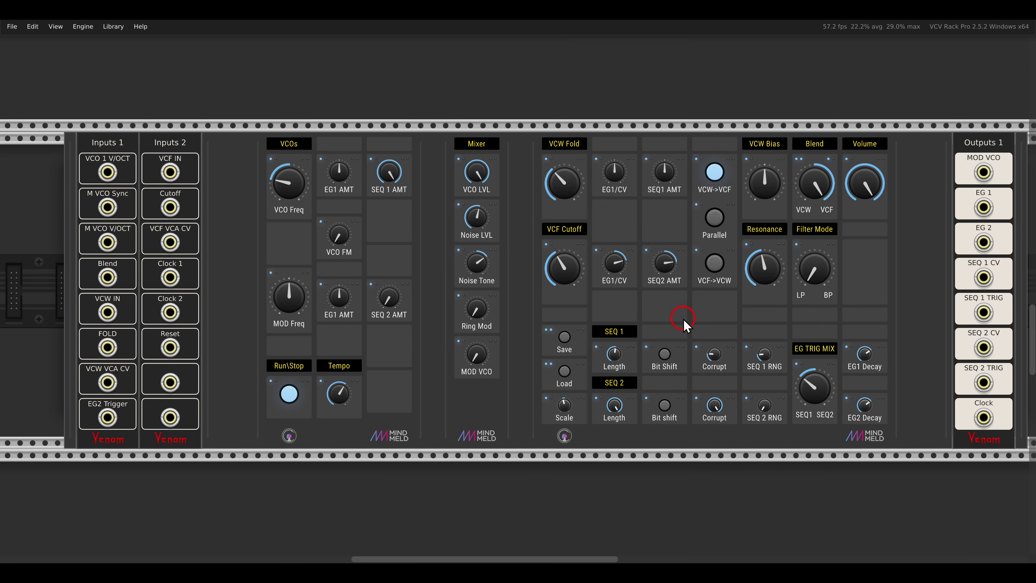
mouse_move(717, 367)
Raise the mixer's MOD VCO level to about 0.84 and sweep the MOD Freq up and back to just below centre.
mouse_move(482, 357)
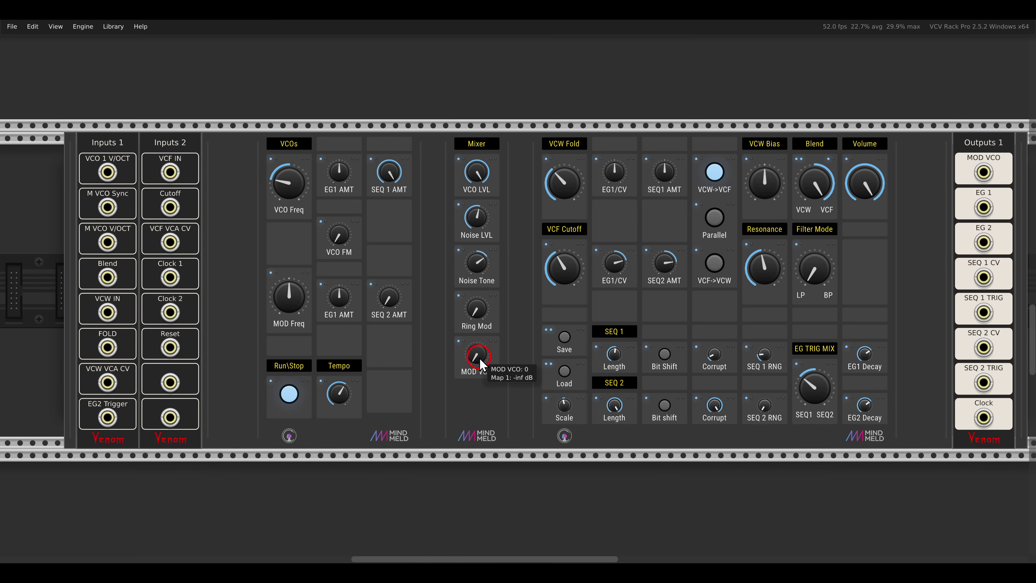
left_click_drag(480, 365, 443, 211)
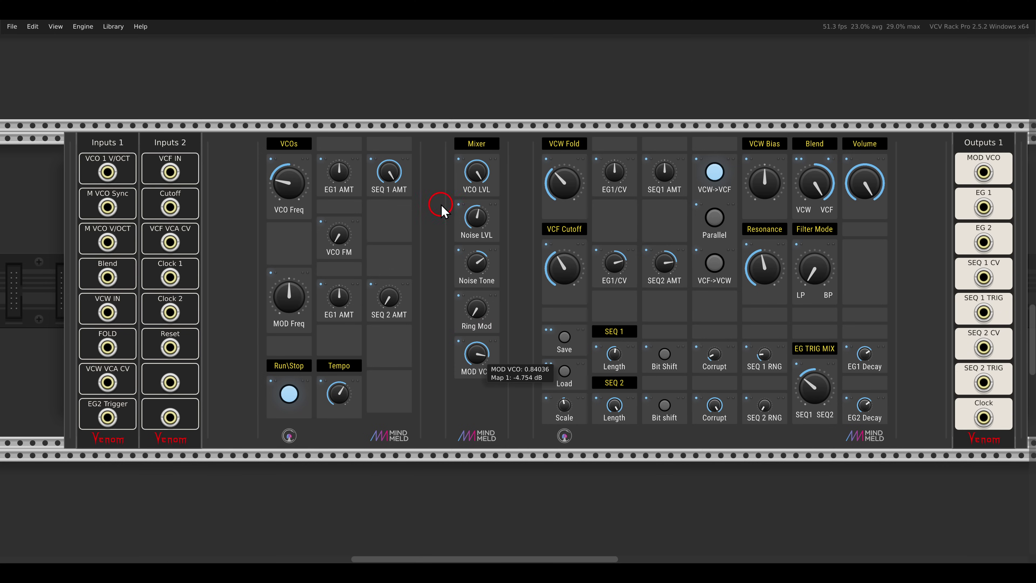
left_click_drag(288, 296, 261, 260)
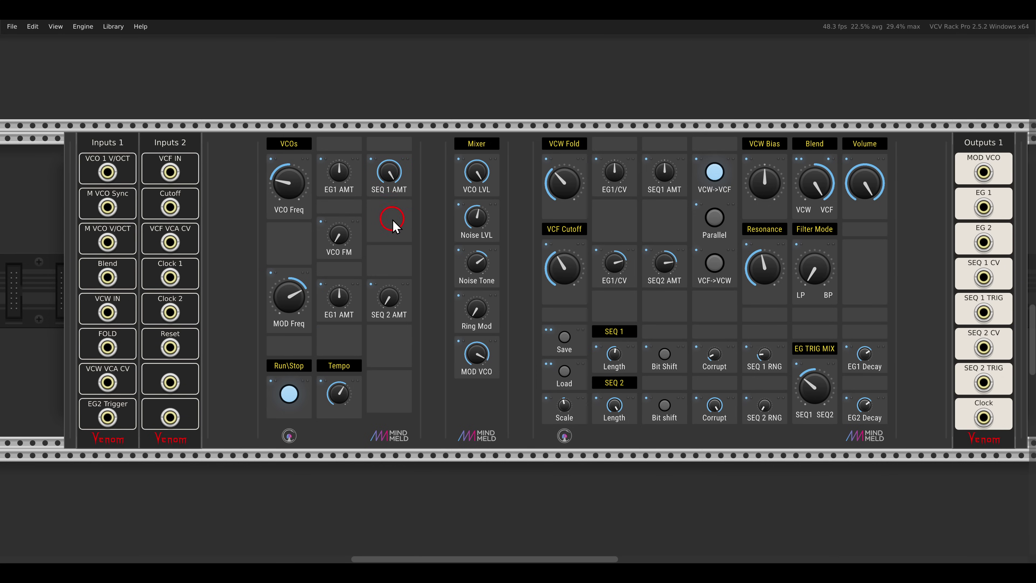
left_click_drag(305, 297, 281, 315)
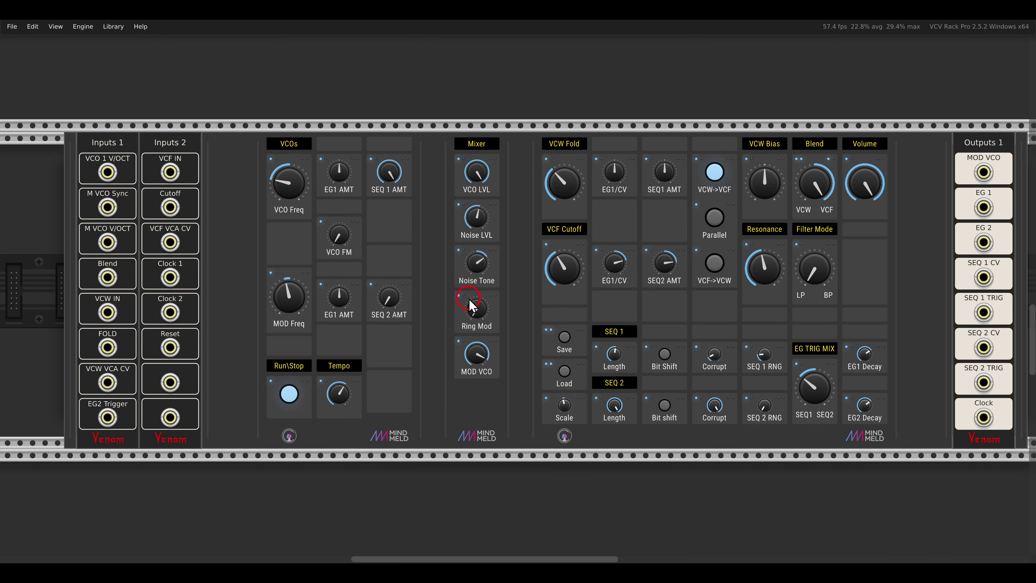
Replace the mixer's MOD VCO signal with Ring Mod at maximum, and lengthen the EG2 Decay to about 0.86.
left_click_drag(480, 335, 481, 406)
left_click_drag(473, 314, 357, 119)
left_click_drag(865, 404, 844, 381)
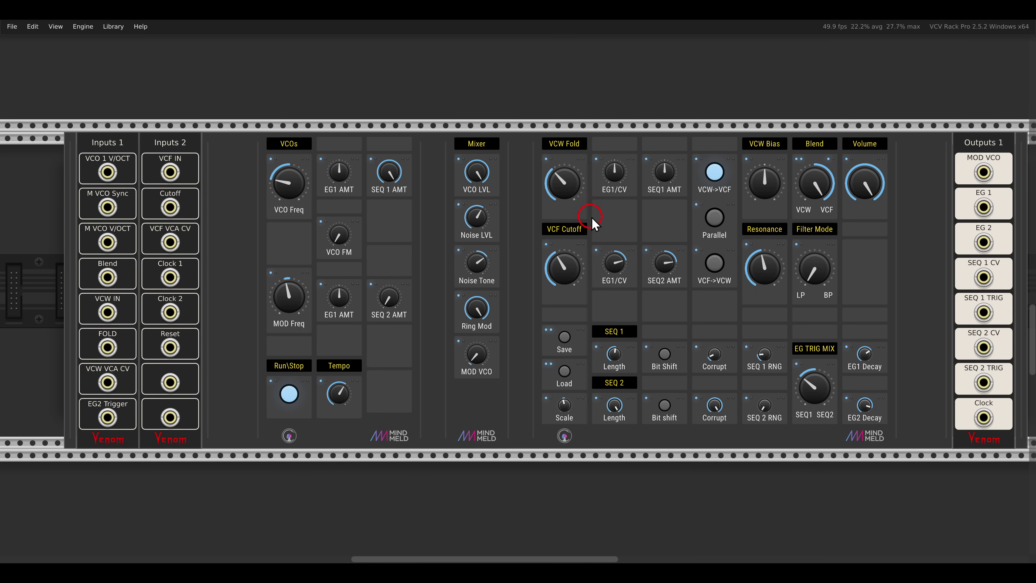
Lower the VCW Fold to about a quarter of its range and increase its EG1/CV modulation.
left_click_drag(613, 175, 592, 155)
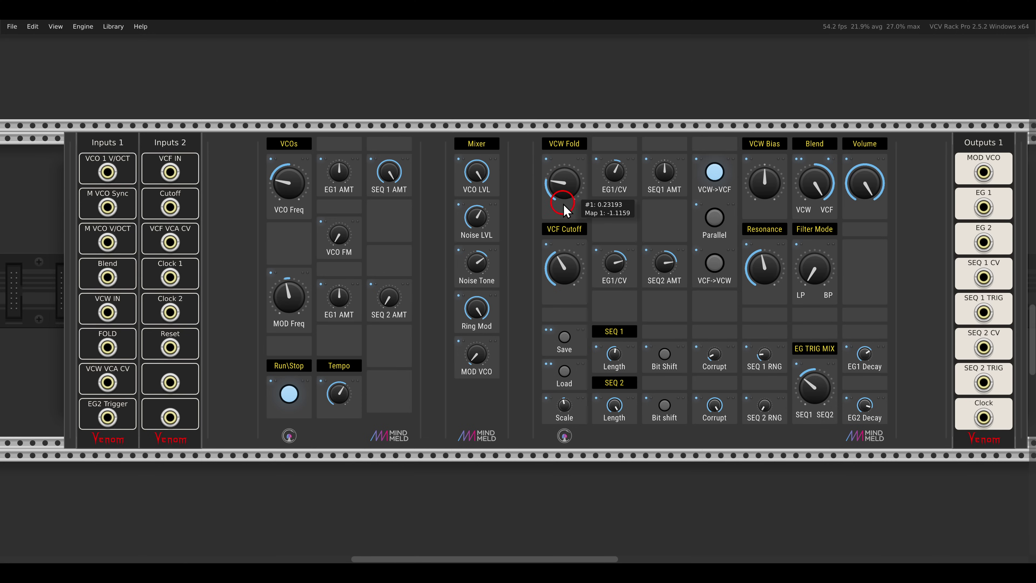
left_click_drag(613, 172, 564, 189)
scroll(587, 194, "down", 2)
scroll(588, 194, "right", 2)
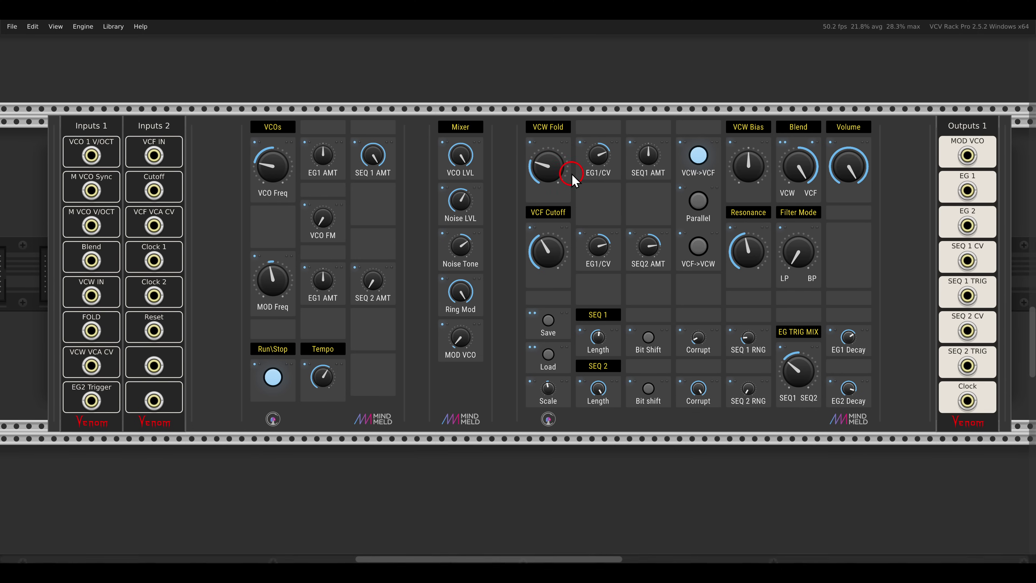
left_click_drag(571, 171, 574, 173)
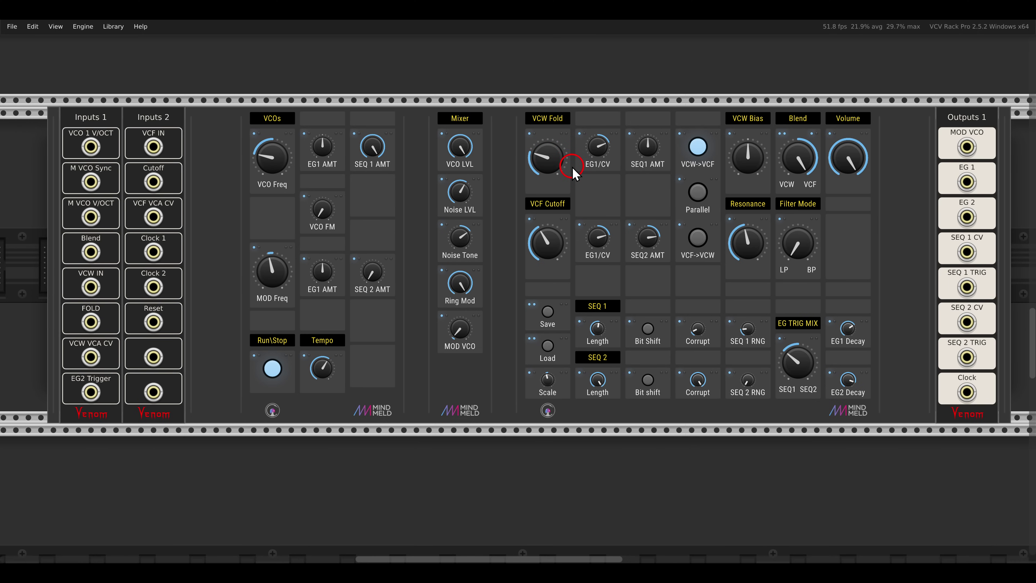
Move the Filter Mode about a third of the way from LP toward BP and shorten the EG1 Decay.
left_click_drag(803, 255, 784, 147)
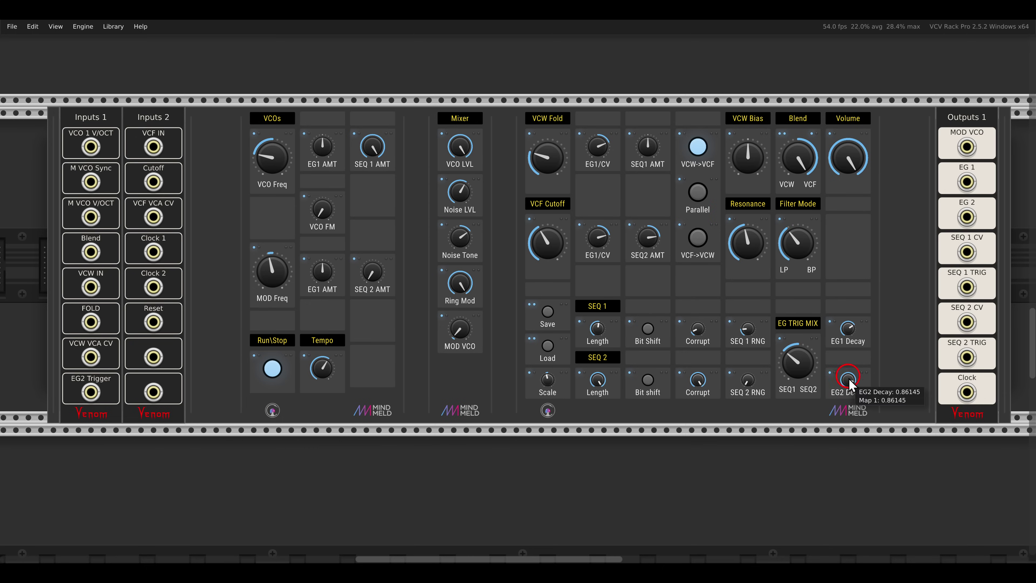
left_click_drag(849, 332, 856, 387)
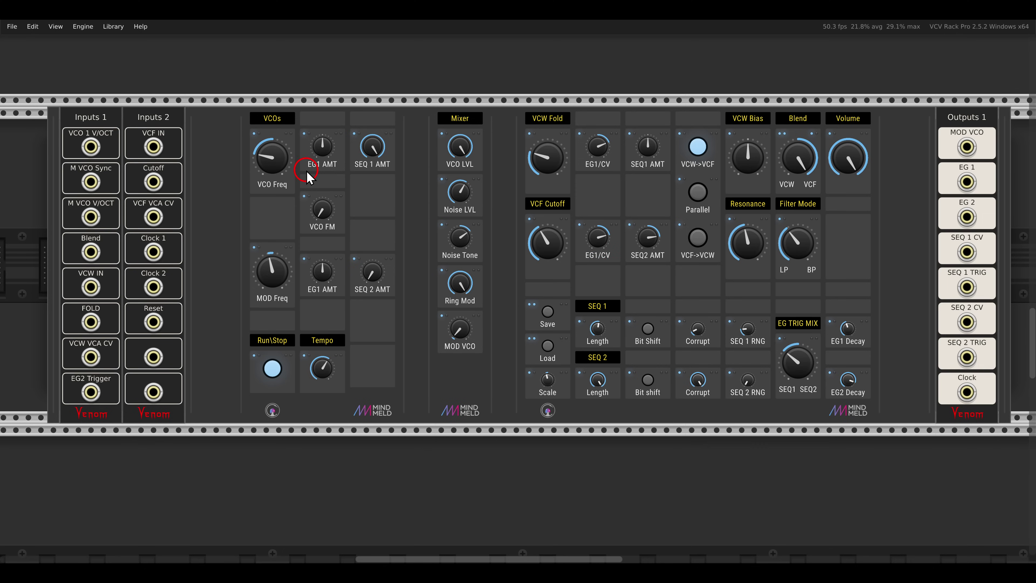
Raise the VCO's EG1 AMT slightly and try out VCO FM with different MOD Freq settings.
left_click_drag(317, 152, 304, 143)
left_click(324, 209)
left_click_drag(326, 215, 319, 230)
mouse_move(271, 272)
left_mouse_down()
mouse_move(250, 237)
mouse_move(235, 171)
mouse_move(270, 282)
left_mouse_up()
left_click_drag(322, 206, 322, 222)
Lower the MOD Freq to about a third of its range and raise the VCO Freq slightly.
left_click_drag(325, 274, 329, 286)
left_click_drag(271, 273, 269, 286)
left_click(327, 331)
left_click_drag(330, 325, 390, 323)
mouse_move(271, 157)
left_mouse_down()
mouse_move(234, 70)
mouse_move(268, 144)
left_mouse_up()
left_click(589, 180)
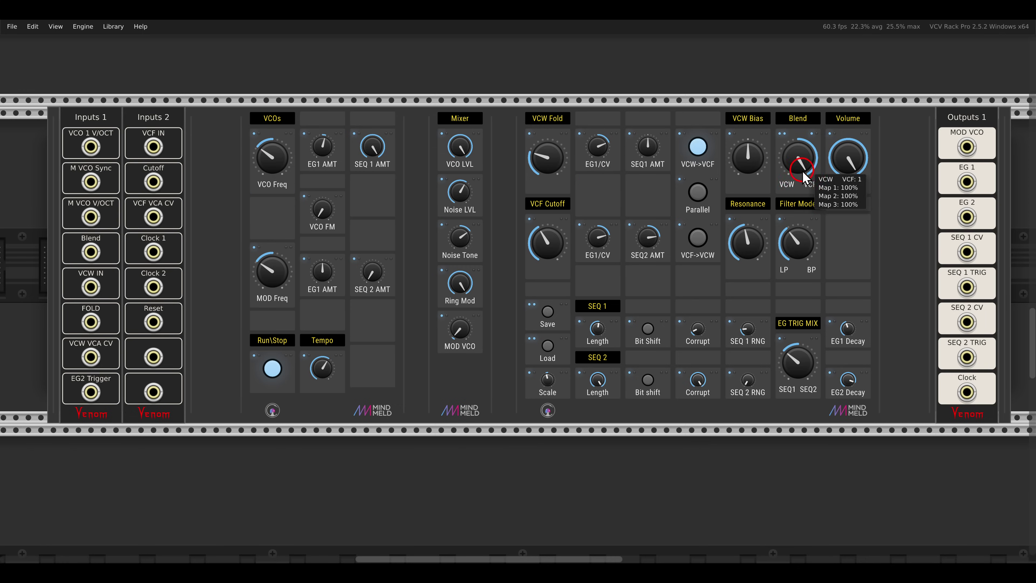
left_click(796, 162)
left_click(540, 161)
left_click(467, 141)
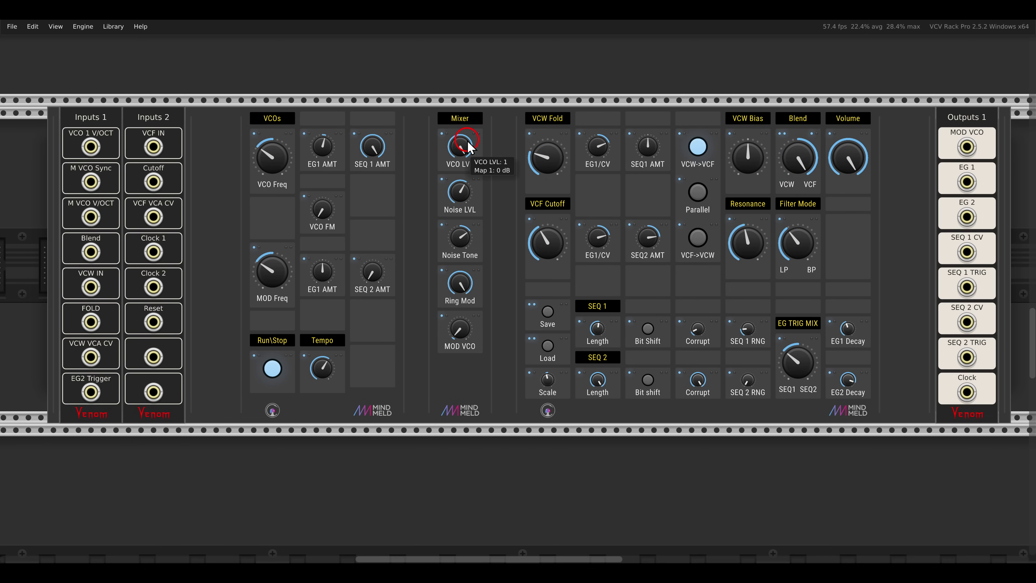
left_click(545, 248)
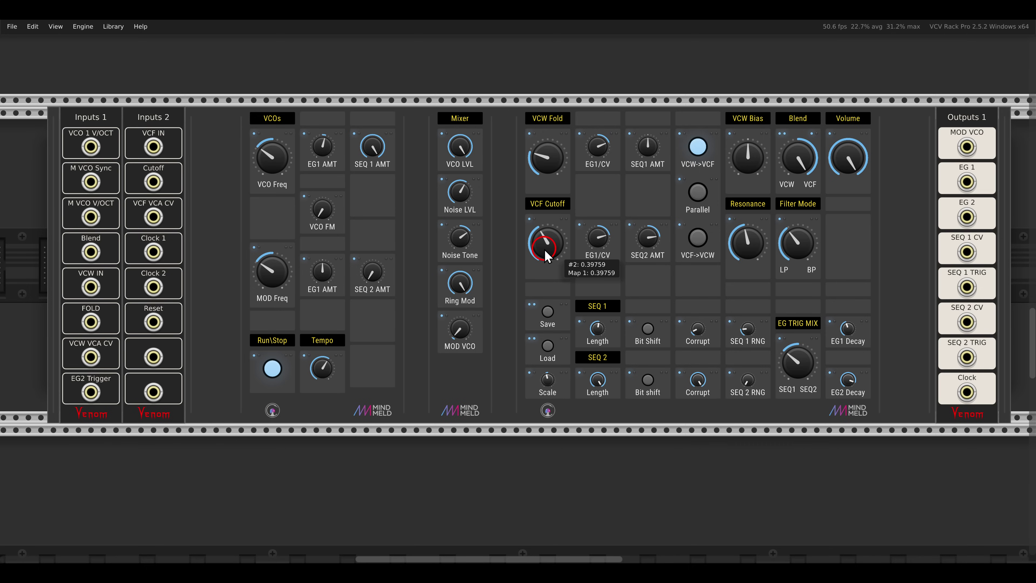
left_click(618, 213)
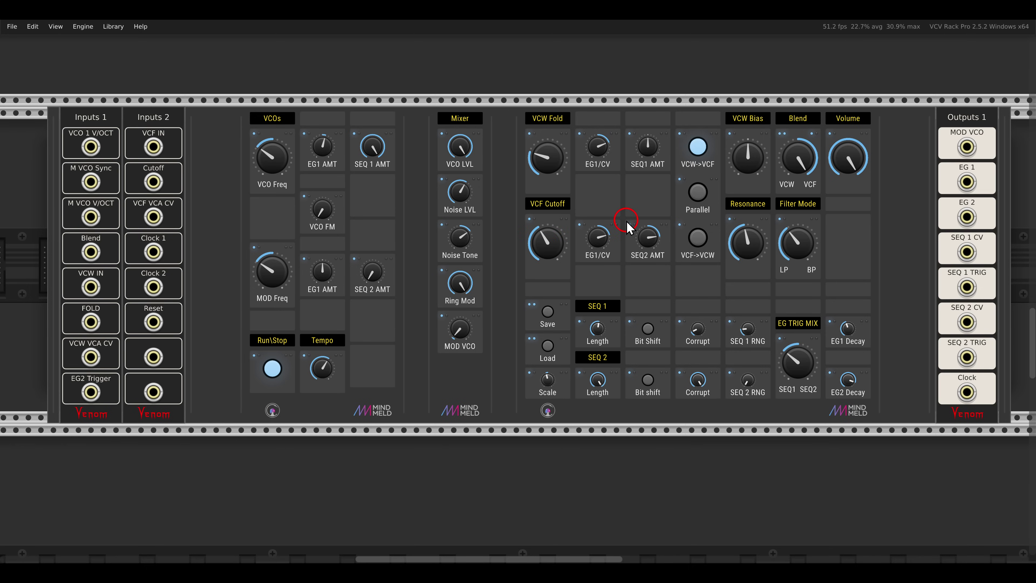
left_click_drag(627, 221, 626, 197)
Turn the Blend back from full VCF to a mix of VCW and VCF that still favours VCF.
left_click_drag(797, 158, 802, 204)
left_click(776, 257)
left_click(747, 293)
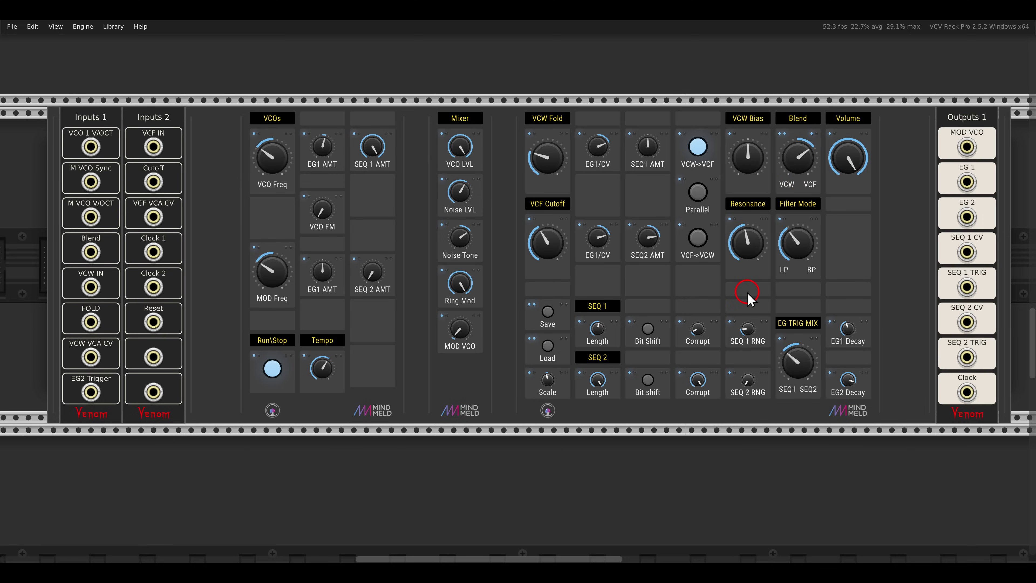